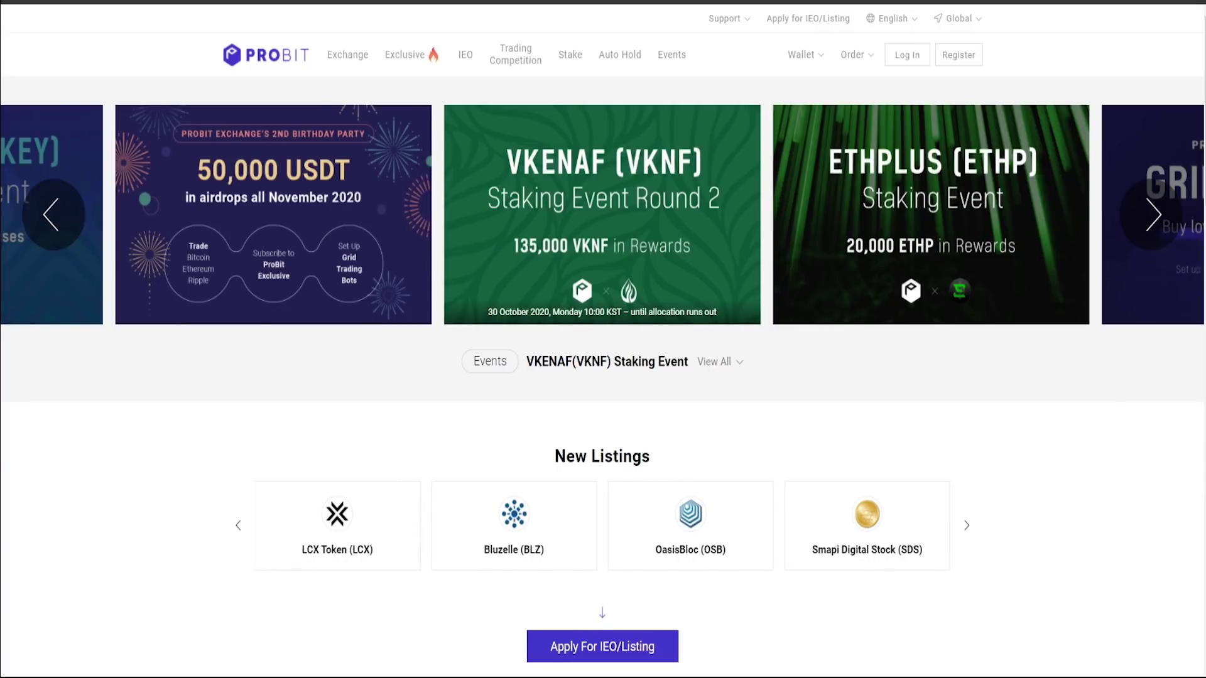
{"action": "left_click", "coordinate": [894, 19]}
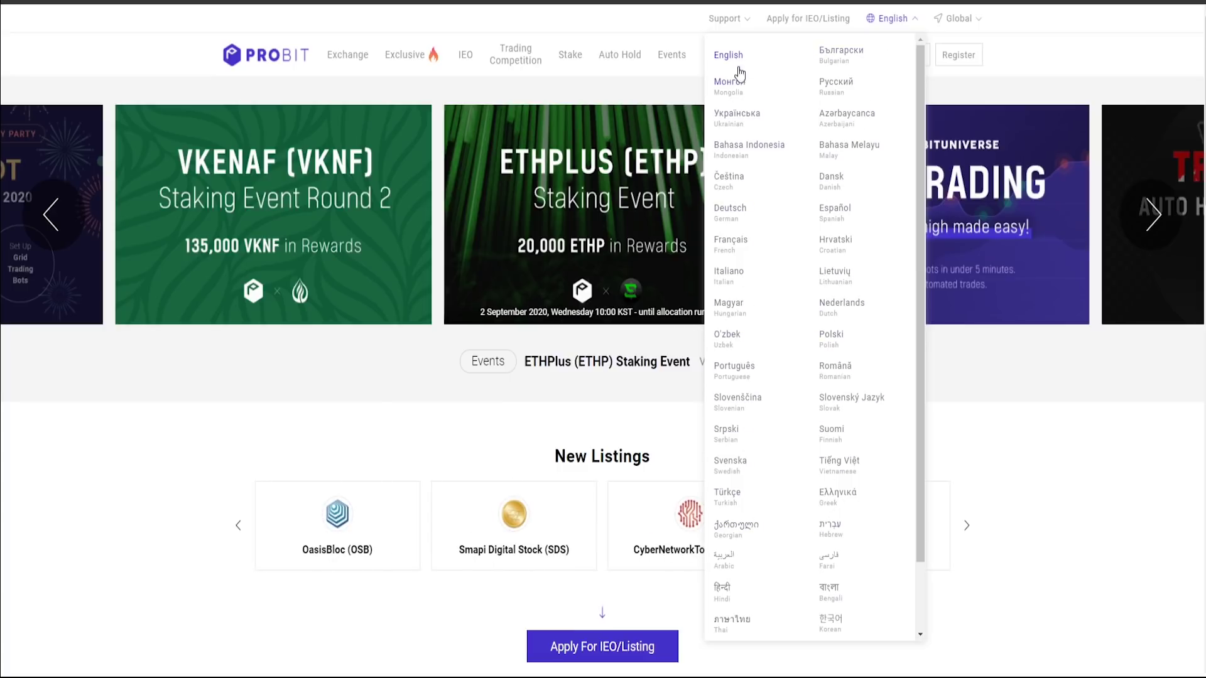
{"action": "left_click", "coordinate": [919, 20]}
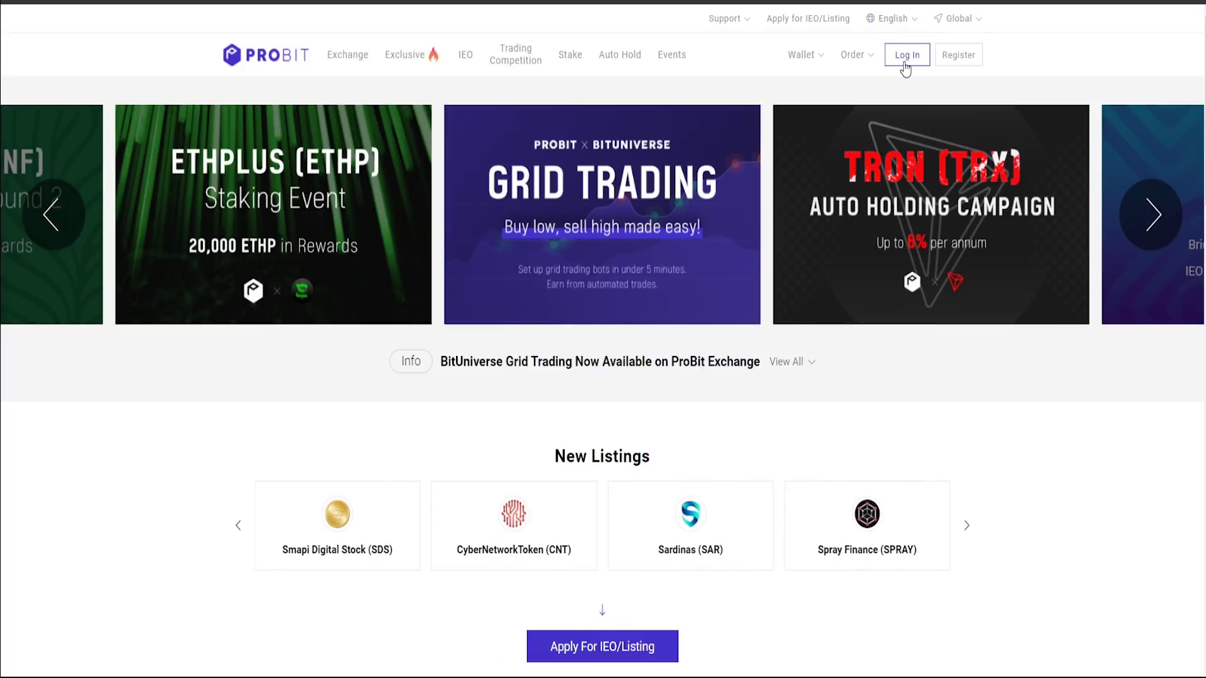
Open the account registration form and enter the account's email address
{"action": "left_click", "coordinate": [959, 56]}
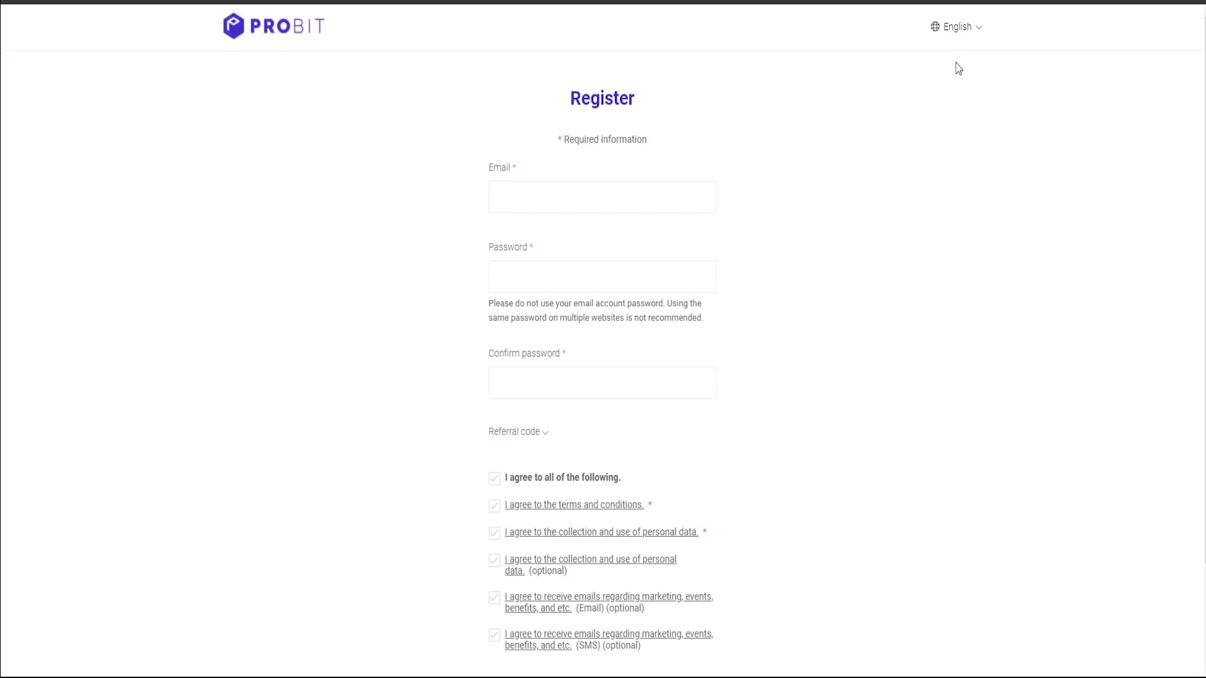
{"action": "left_click", "coordinate": [525, 204]}
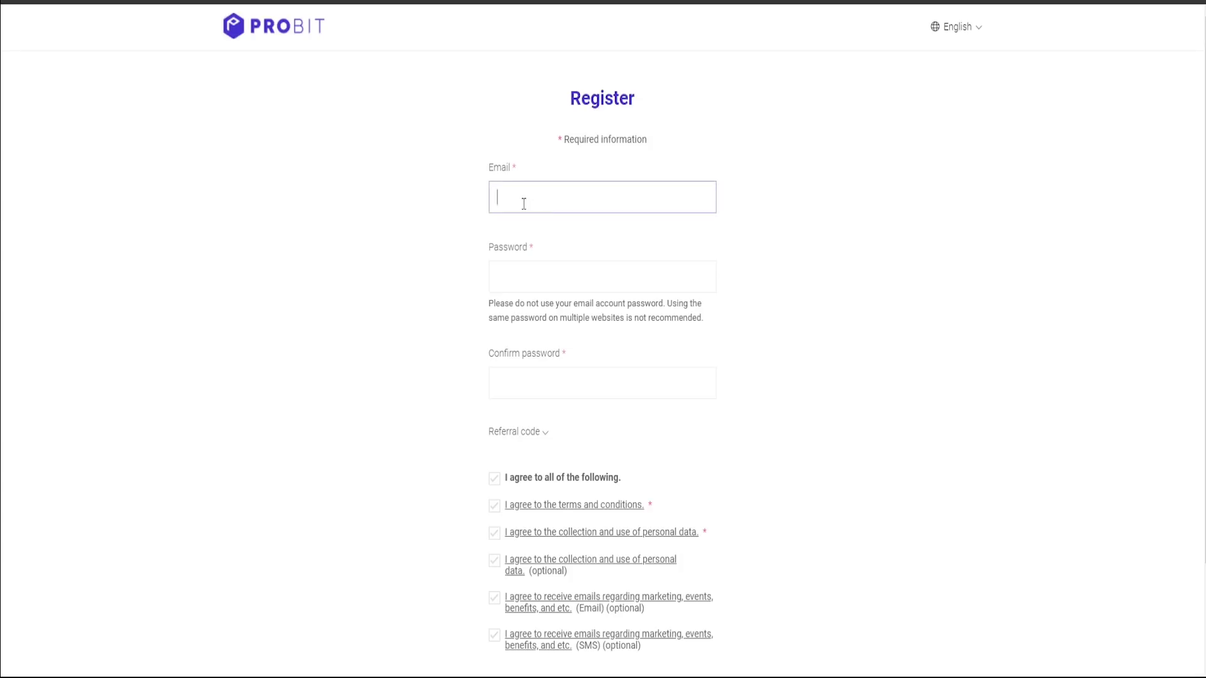
{"action": "key", "text": "ctrl+v"}
Enter the account password and repeat it in the password confirmation
{"action": "left_click", "coordinate": [515, 284]}
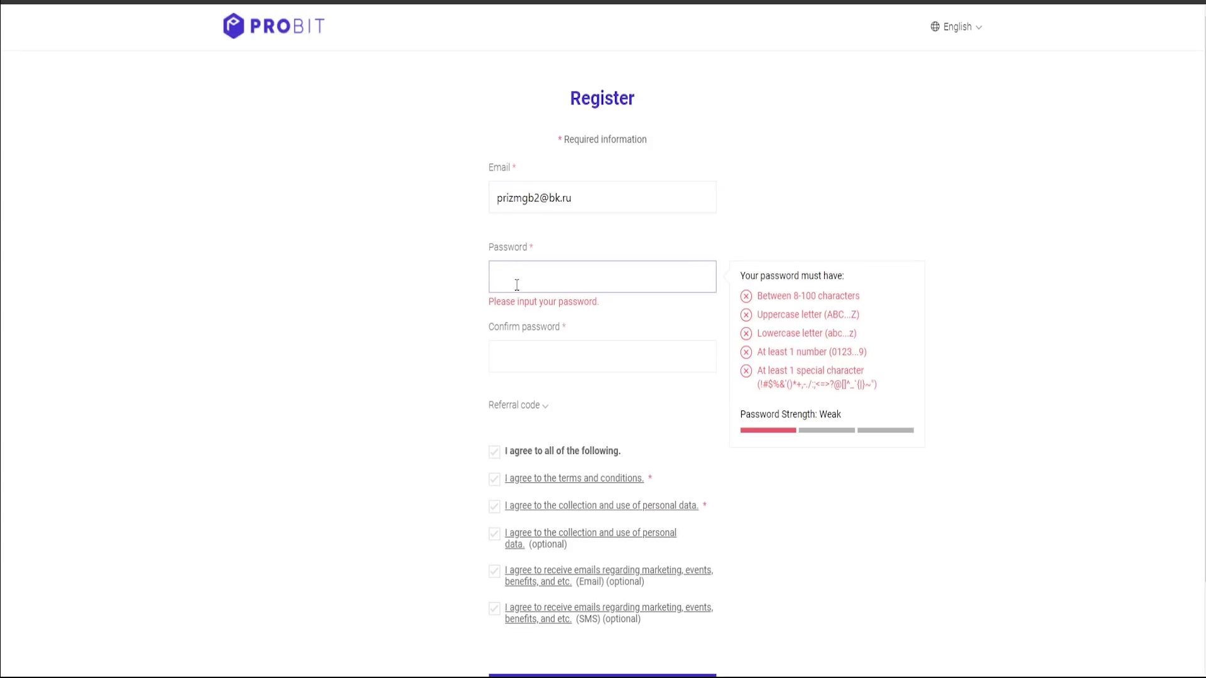
{"action": "type", "text": "1"}
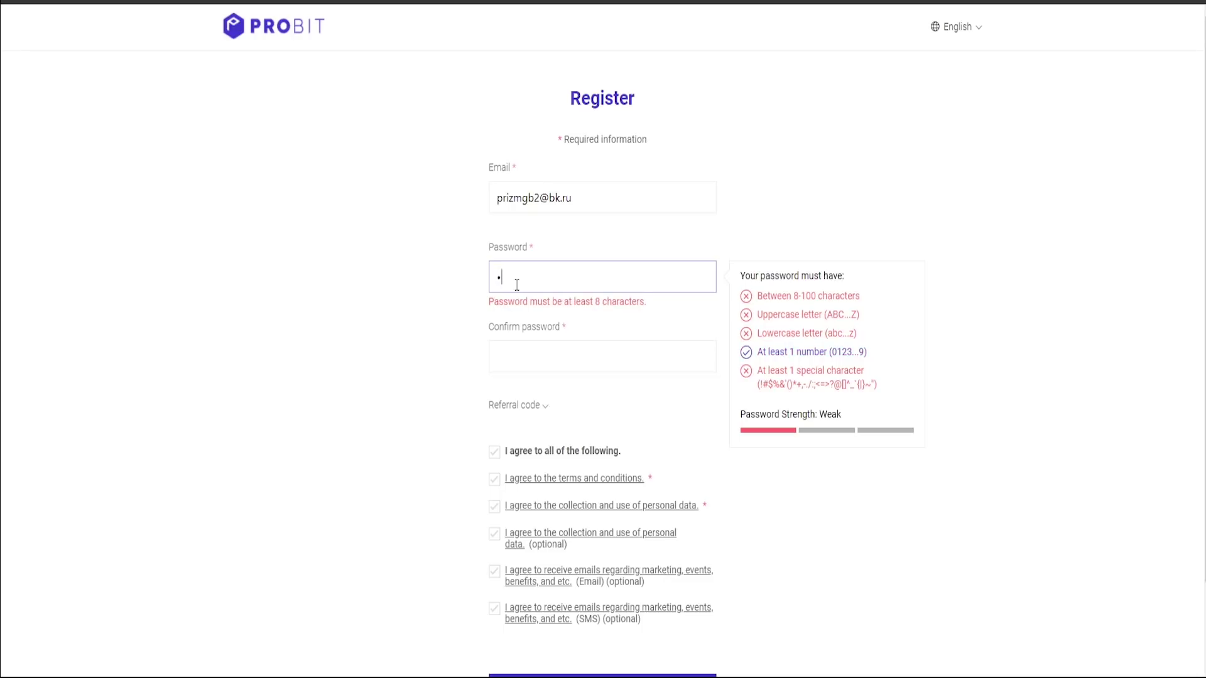
{"action": "type", "text": "•••••••••"}
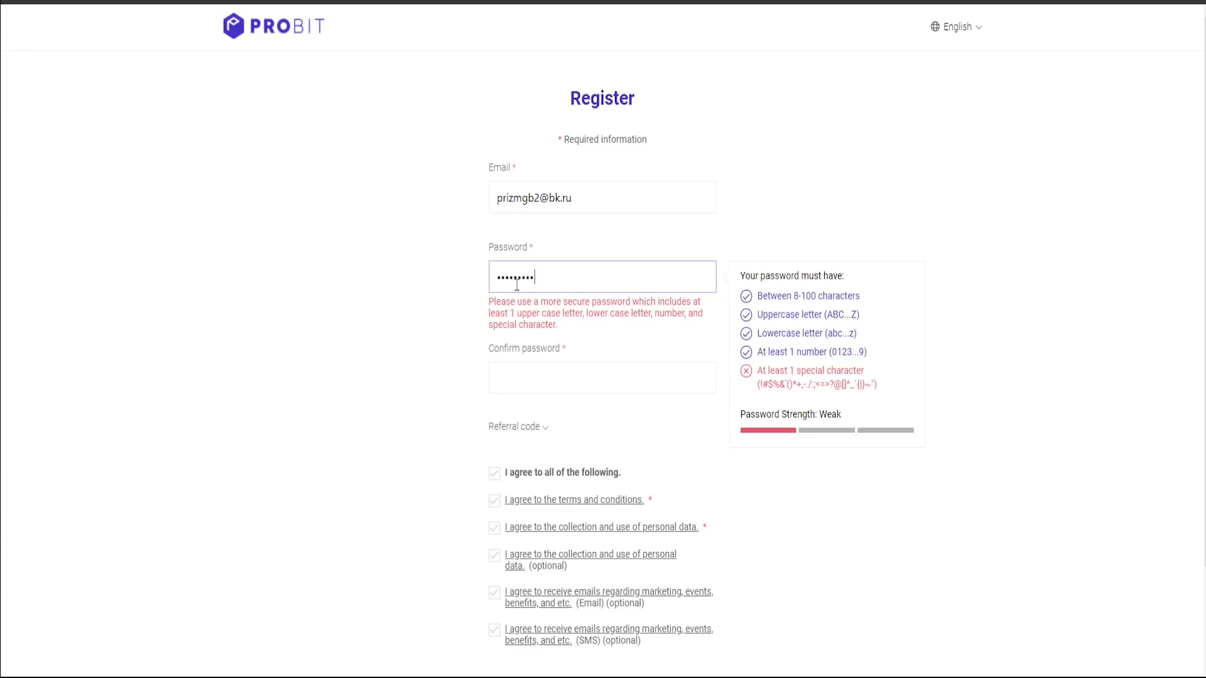
{"action": "key", "text": "Tab"}
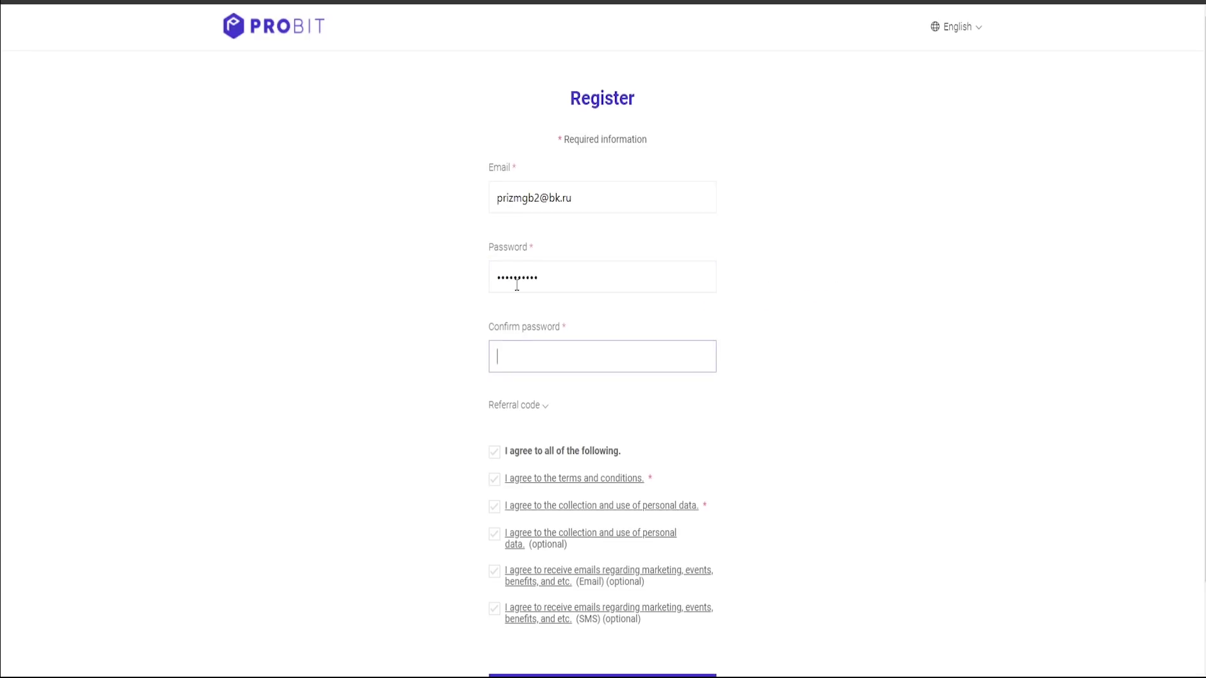
{"action": "type", "text": "•"}
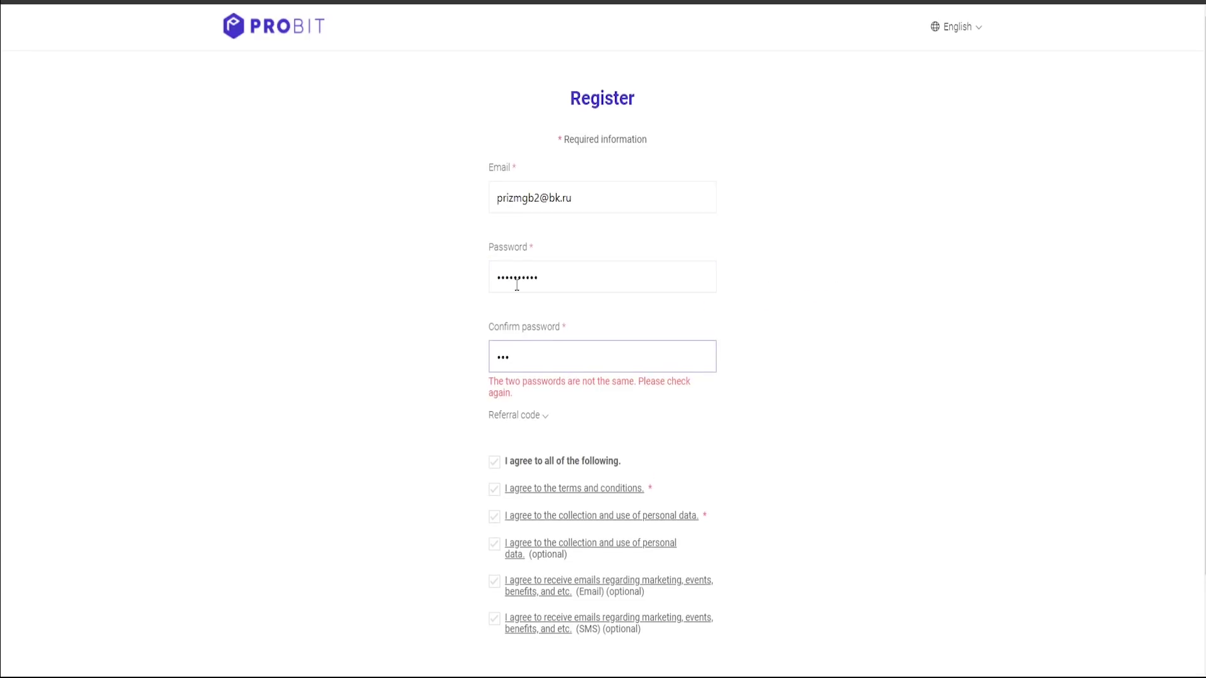
{"action": "type", "text": "••••••••"}
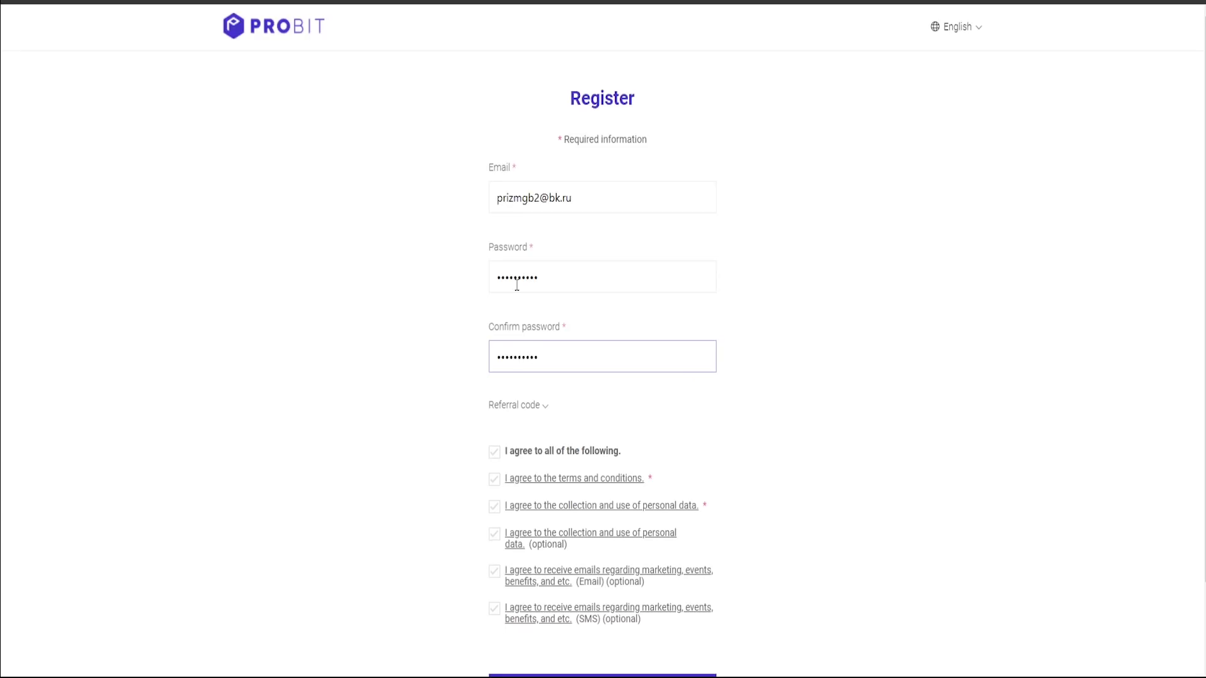
Agree only to the required terms and conditions and personal data collection, then submit the registration without the optional consents
{"action": "scroll", "coordinate": [573, 355], "scroll_direction": "down", "scroll_amount": 2}
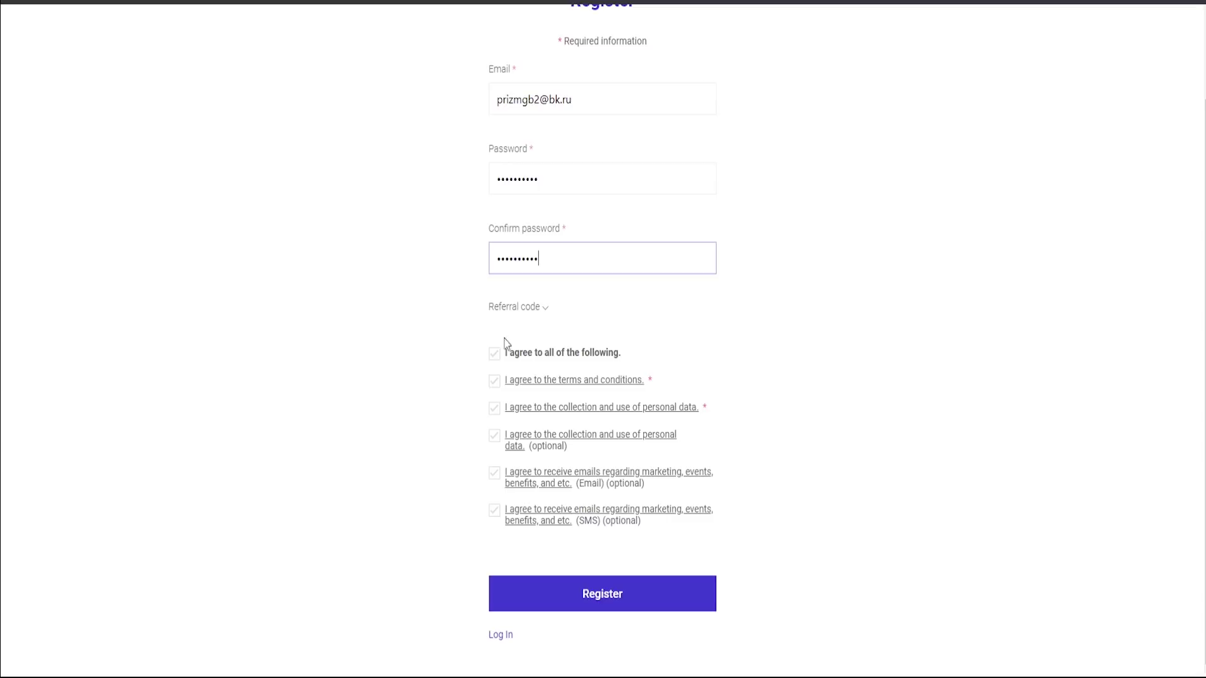
{"action": "left_click", "coordinate": [495, 381]}
{"action": "left_click", "coordinate": [545, 350]}
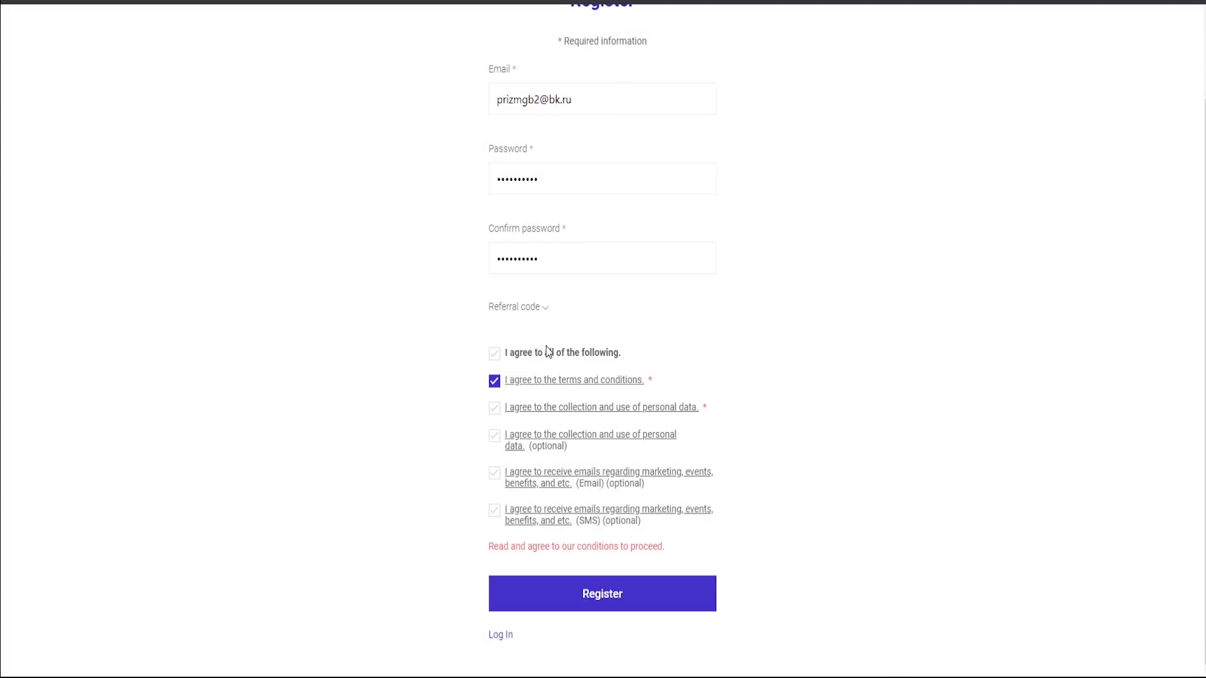
{"action": "left_click", "coordinate": [495, 410]}
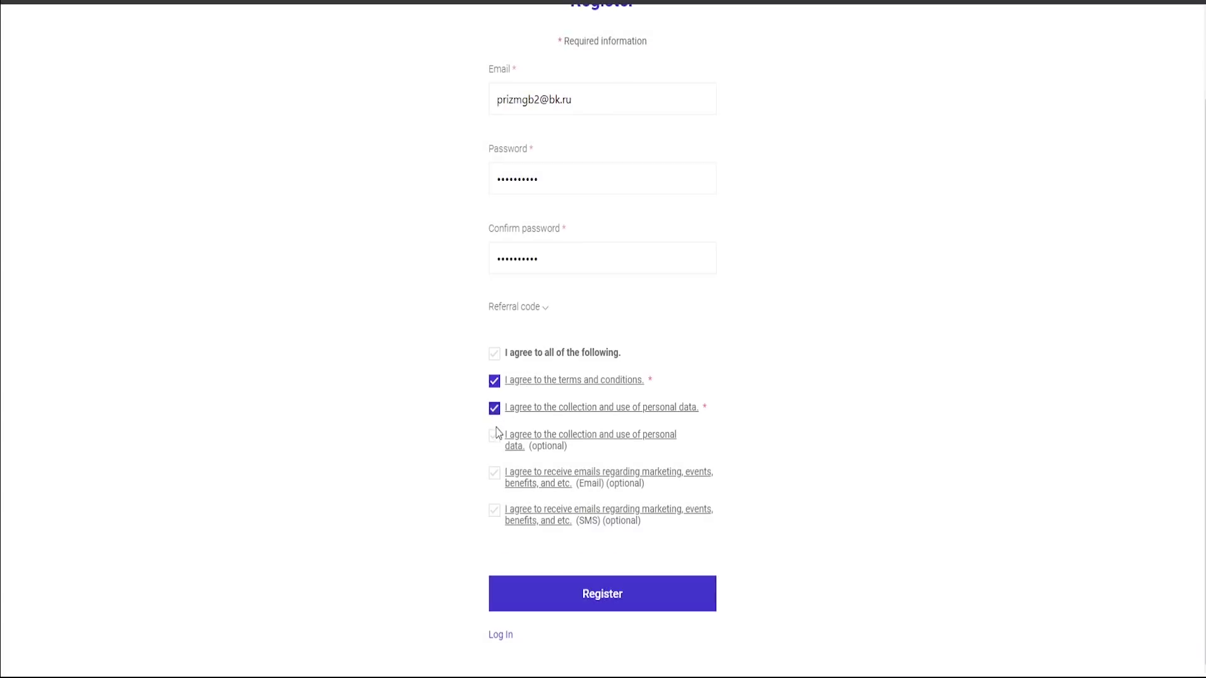
{"action": "left_click", "coordinate": [590, 607]}
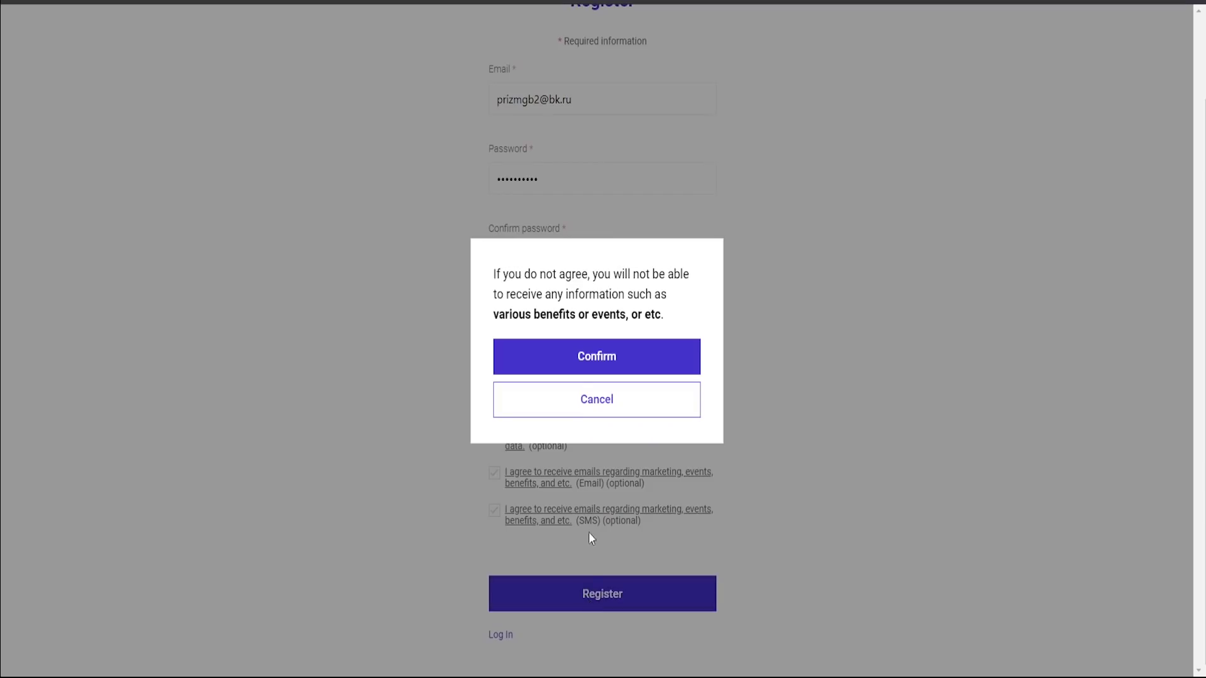
{"action": "left_click", "coordinate": [581, 362]}
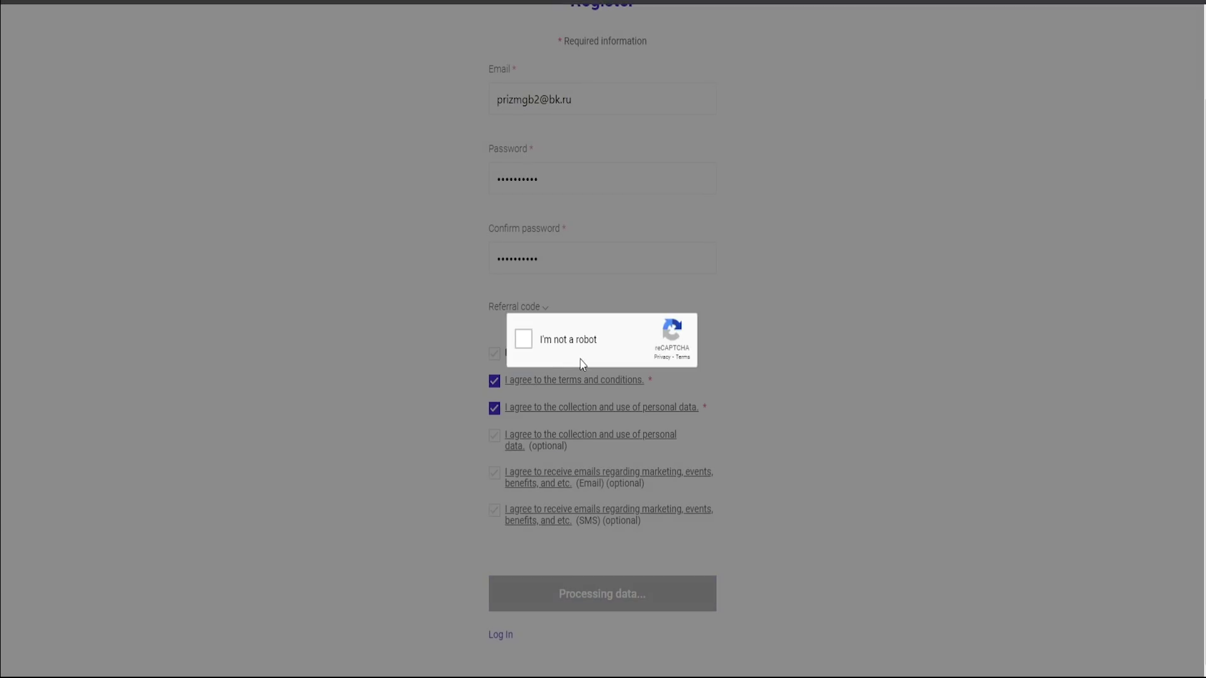
Complete the reCAPTCHA for the registration by selecting the squares with crosswalks and verifying
{"action": "left_click", "coordinate": [525, 342]}
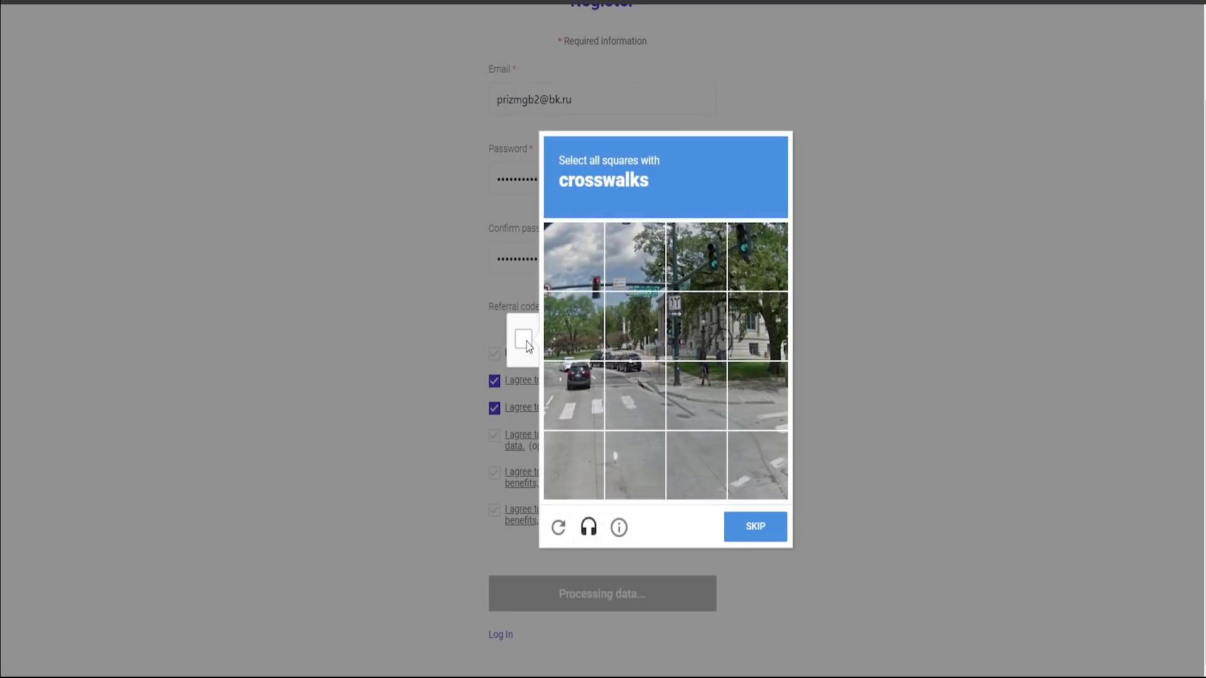
{"action": "left_click", "coordinate": [583, 400]}
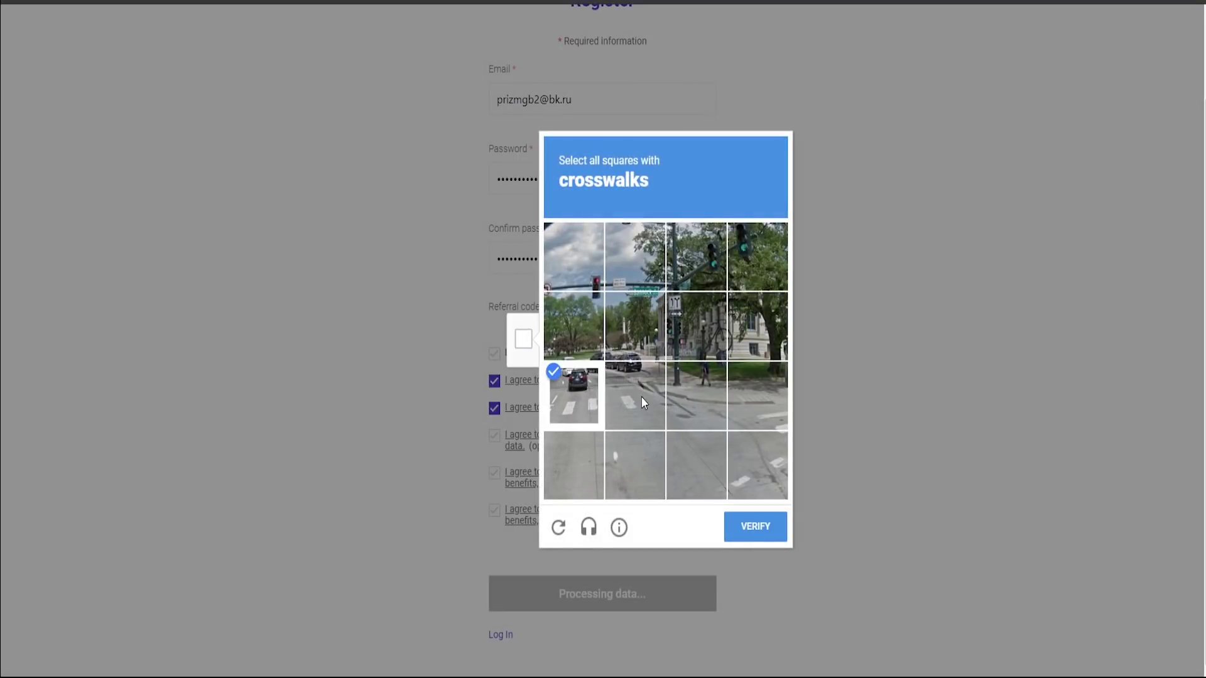
{"action": "left_click", "coordinate": [642, 402]}
{"action": "left_click", "coordinate": [779, 420]}
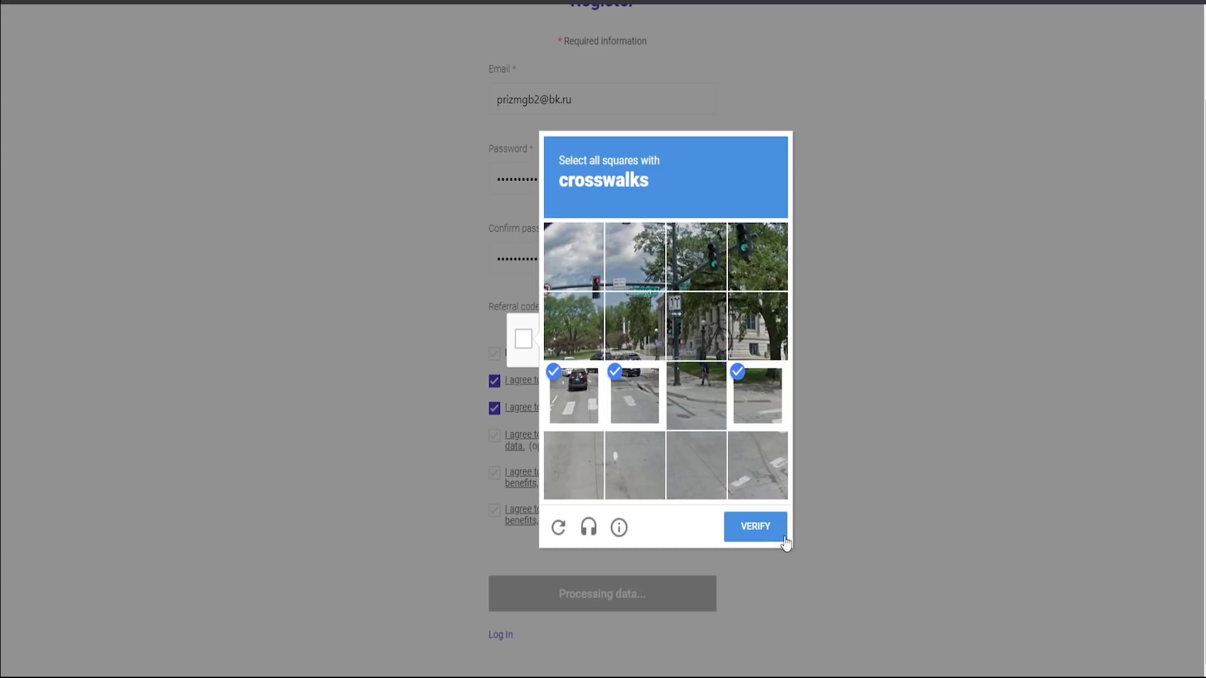
{"action": "left_click", "coordinate": [767, 528]}
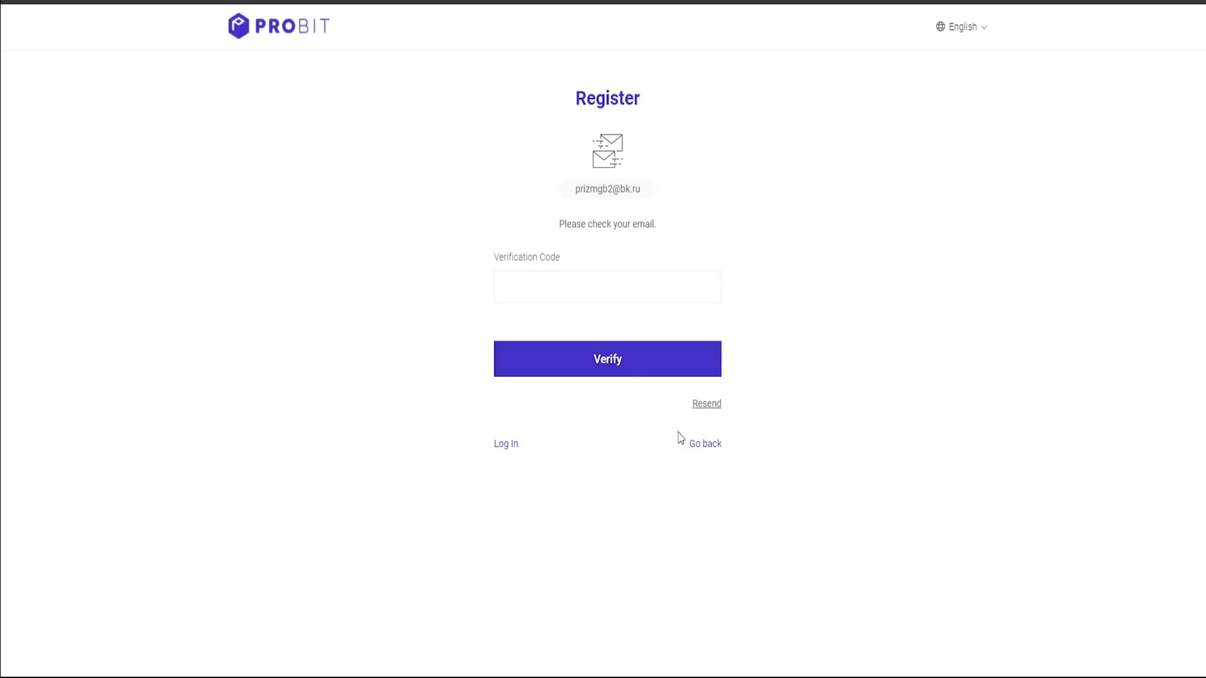
Copy the verification code from the ProBit email in the mailbox, paste it into the registration page and verify it
{"action": "left_click", "coordinate": [549, 284]}
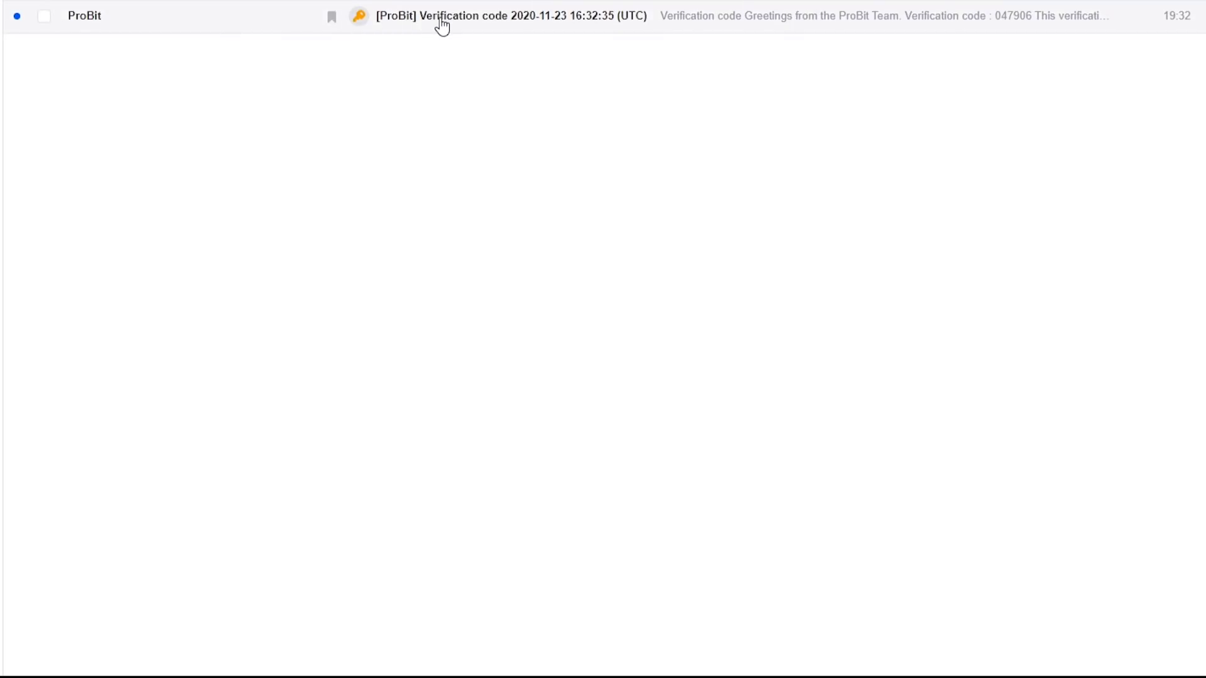
{"action": "left_click", "coordinate": [442, 25]}
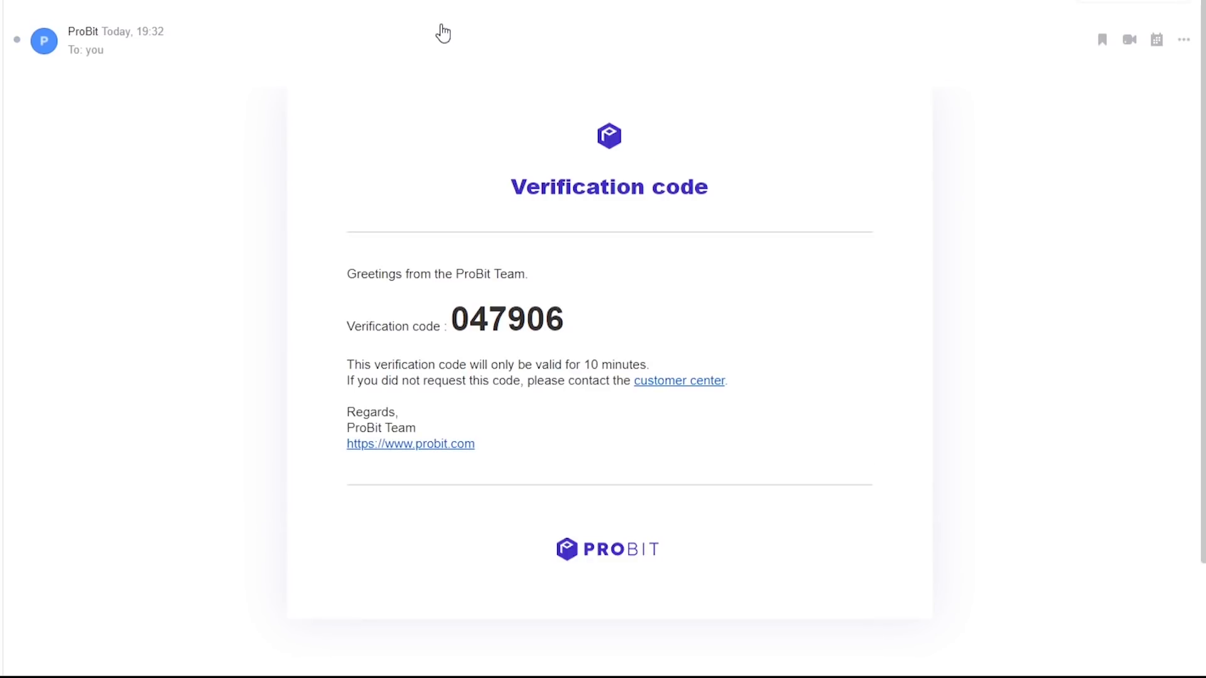
{"action": "left_click_drag", "start_coordinate": [576, 323], "coordinate": [459, 323]}
{"action": "key", "text": "ctrl+c"}
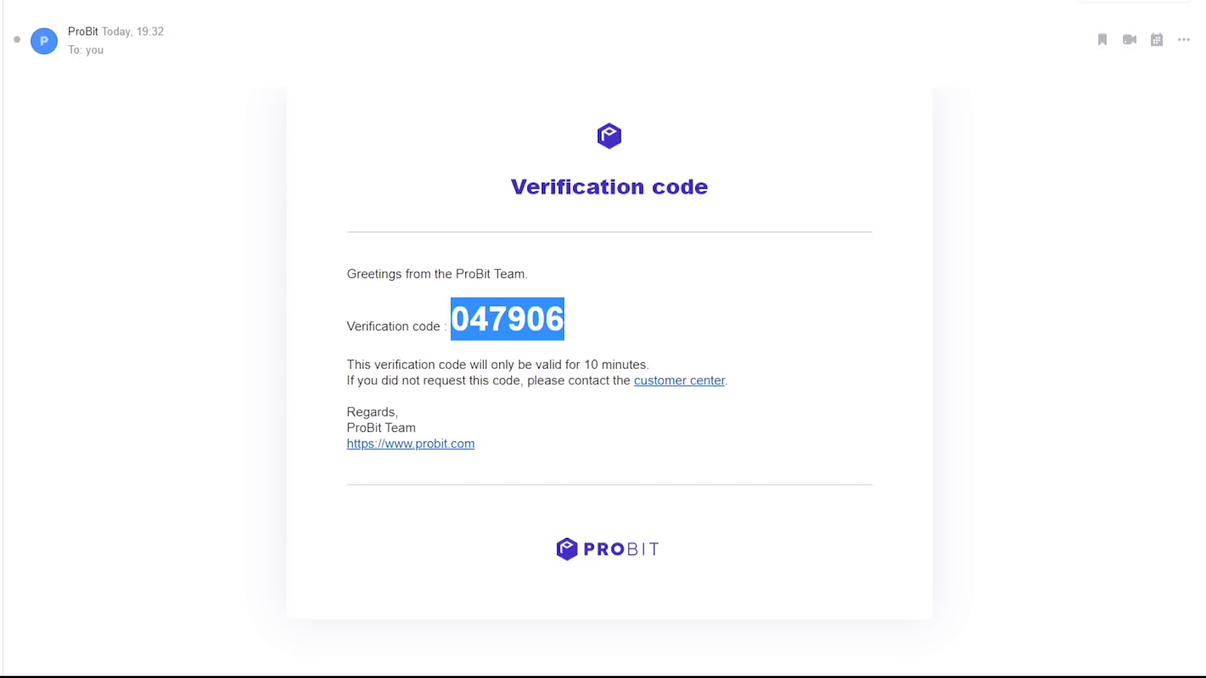
{"action": "key", "text": "alt+Tab"}
{"action": "key", "text": "ctrl+v"}
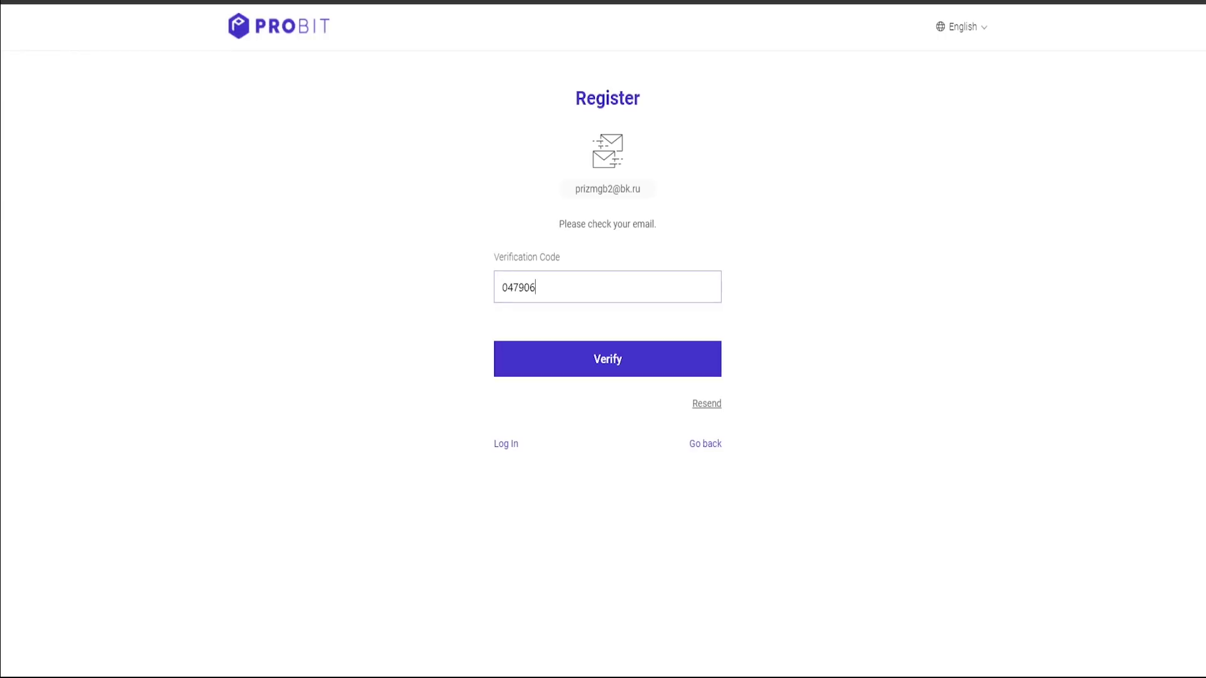
{"action": "left_click", "coordinate": [598, 352]}
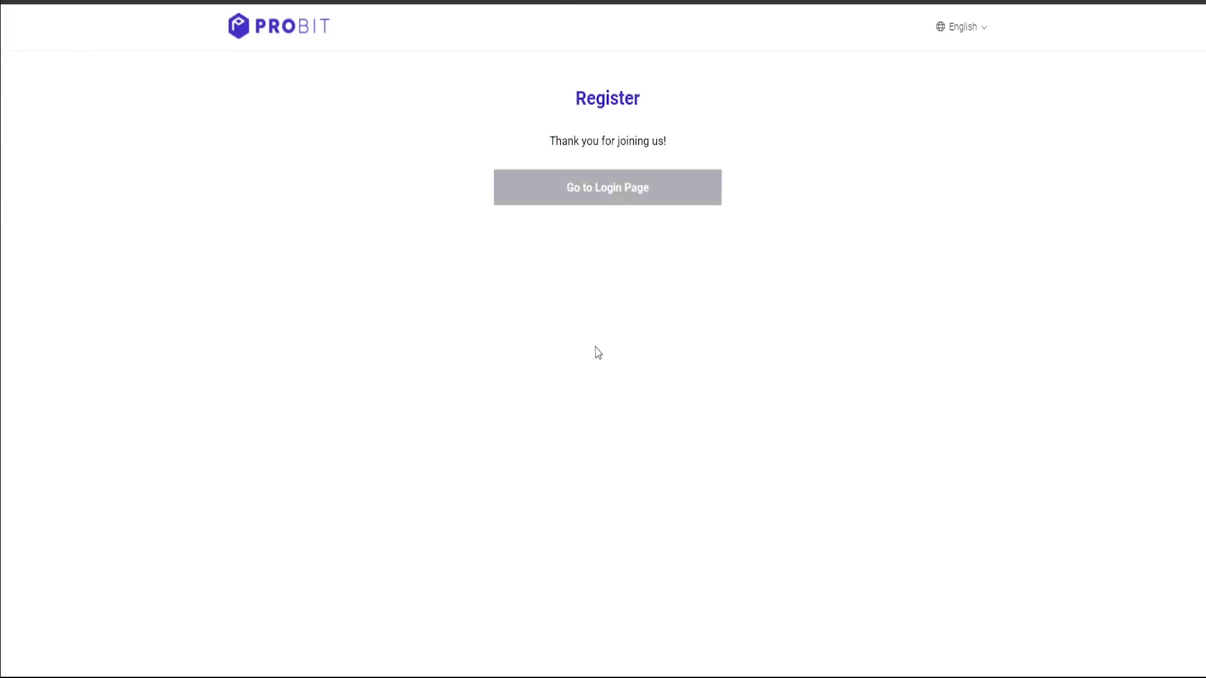
Log in to the new account with its email and password, passing the reCAPTCHA check
{"action": "left_click", "coordinate": [615, 198]}
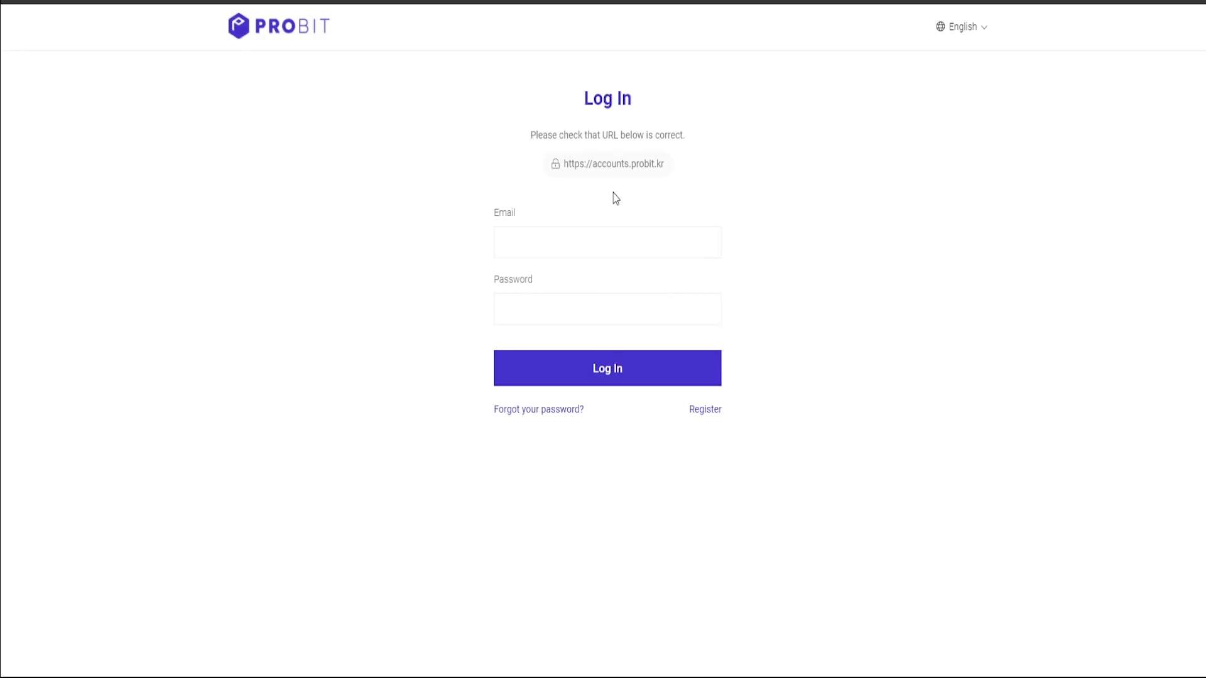
{"action": "left_click", "coordinate": [562, 239]}
{"action": "key", "text": "ctrl+v"}
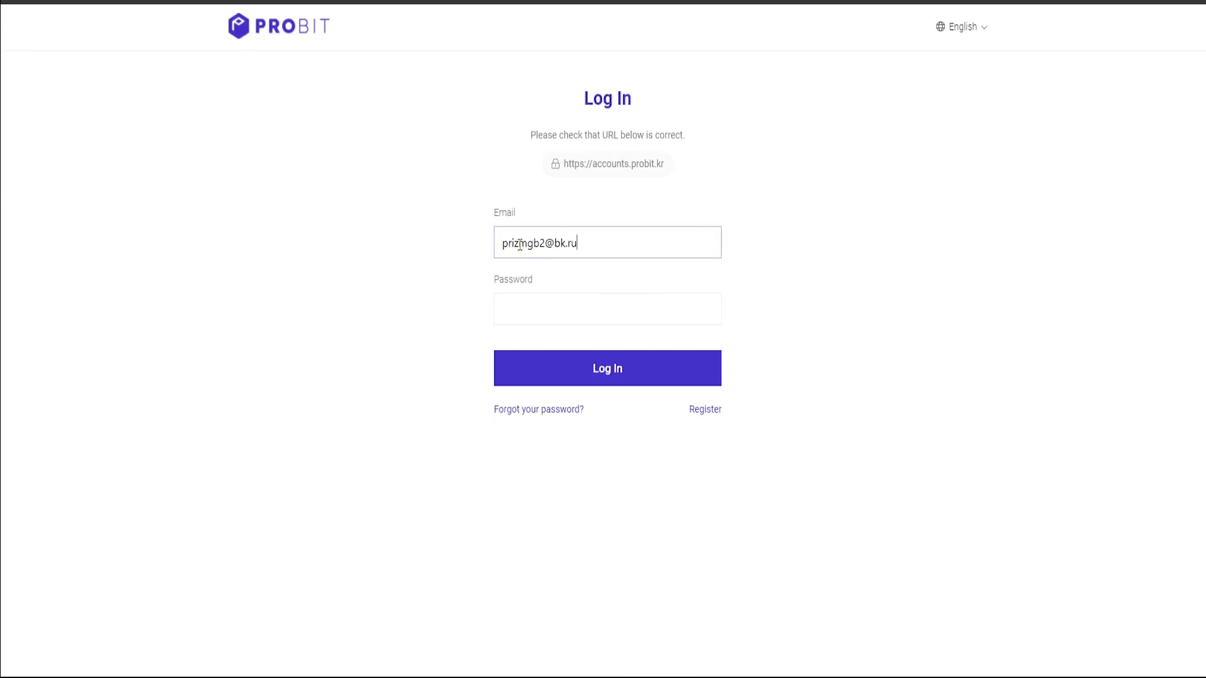
{"action": "left_click", "coordinate": [522, 301]}
{"action": "type", "text": "***"}
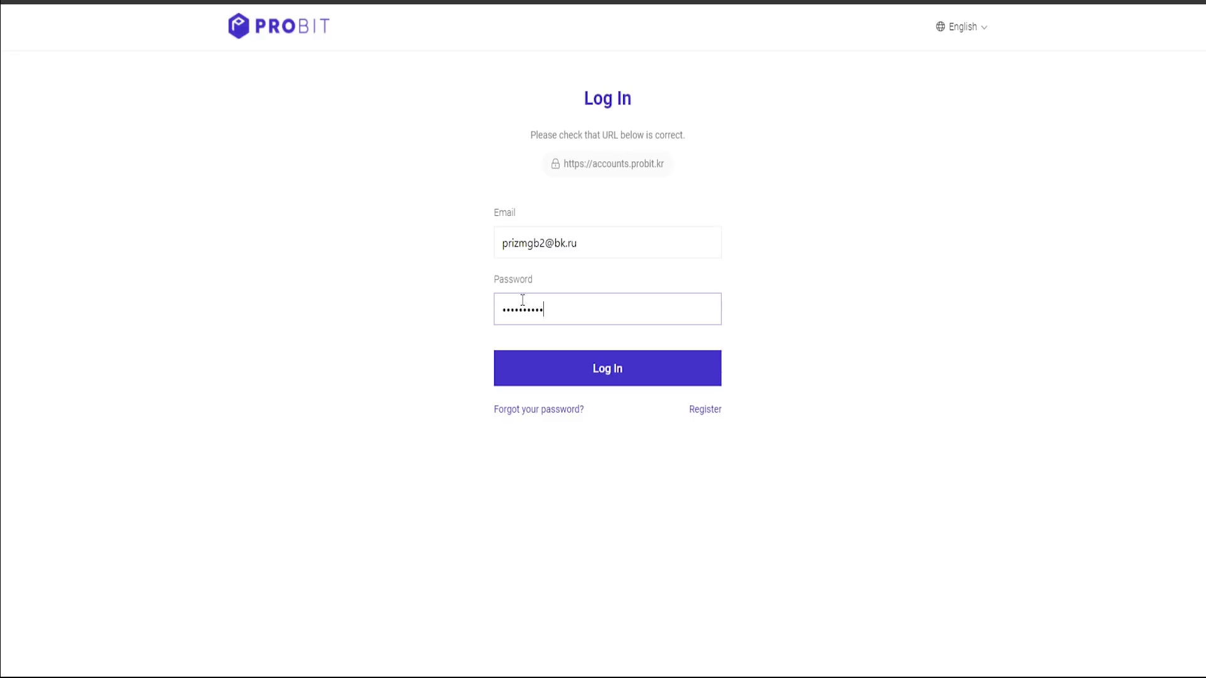
{"action": "left_click", "coordinate": [586, 382]}
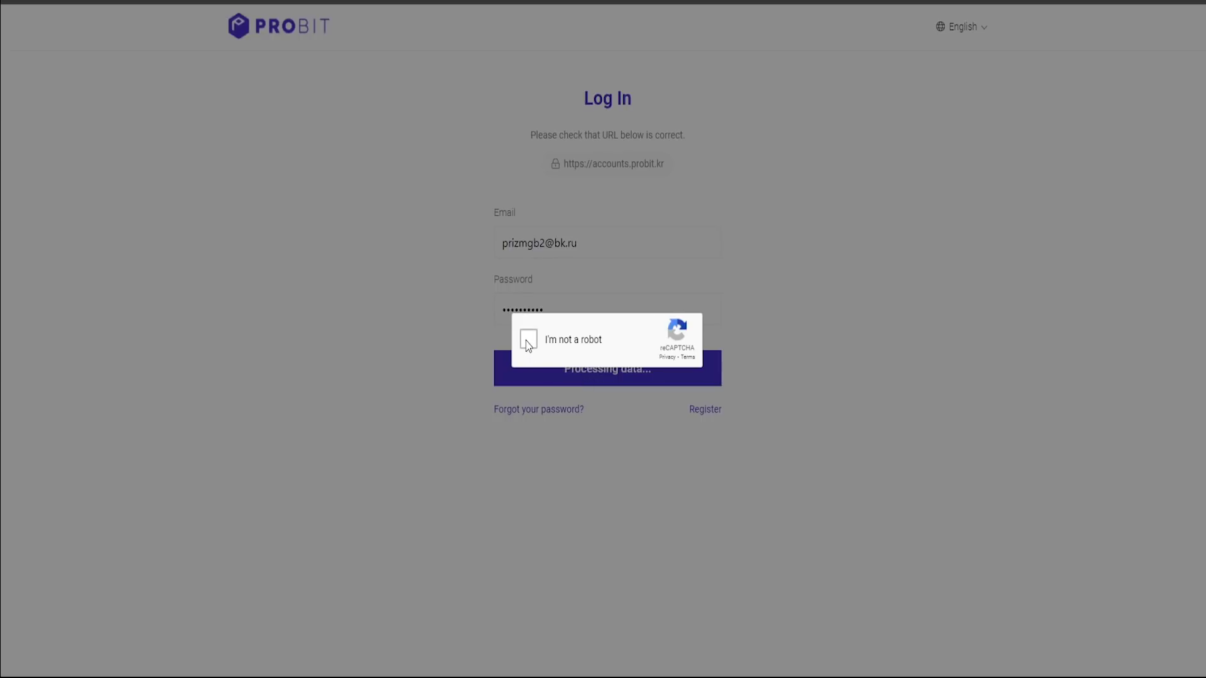
{"action": "left_click", "coordinate": [529, 339]}
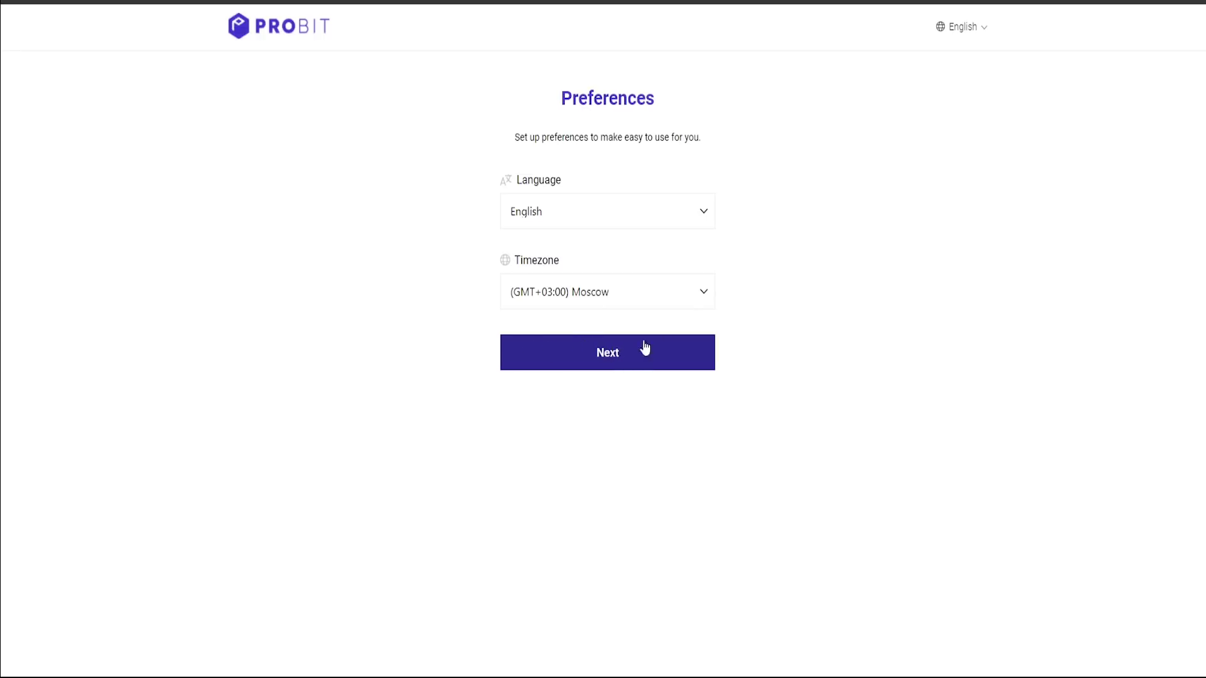
Look through the timezone options, then accept English and (GMT+03:00) Moscow as the account preferences
{"action": "left_click", "coordinate": [702, 300]}
{"action": "scroll", "coordinate": [664, 390], "scroll_direction": "down", "scroll_amount": 6}
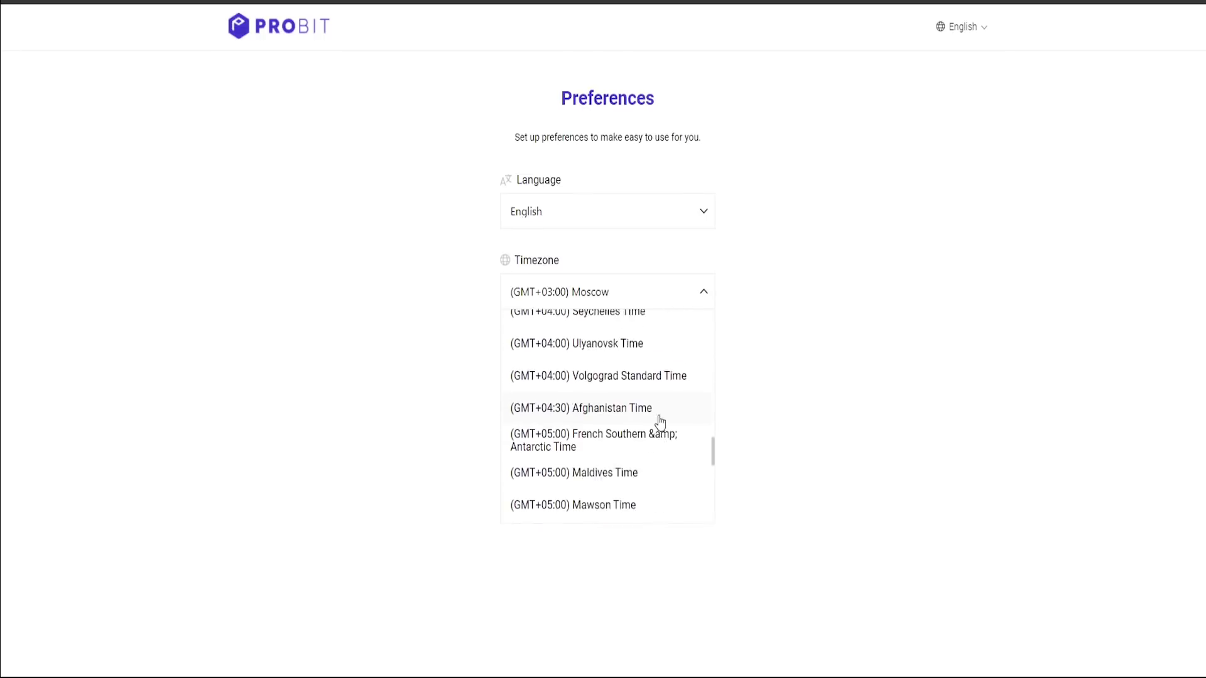
{"action": "scroll", "coordinate": [656, 418], "scroll_direction": "up", "scroll_amount": 6}
{"action": "left_click", "coordinate": [701, 292]}
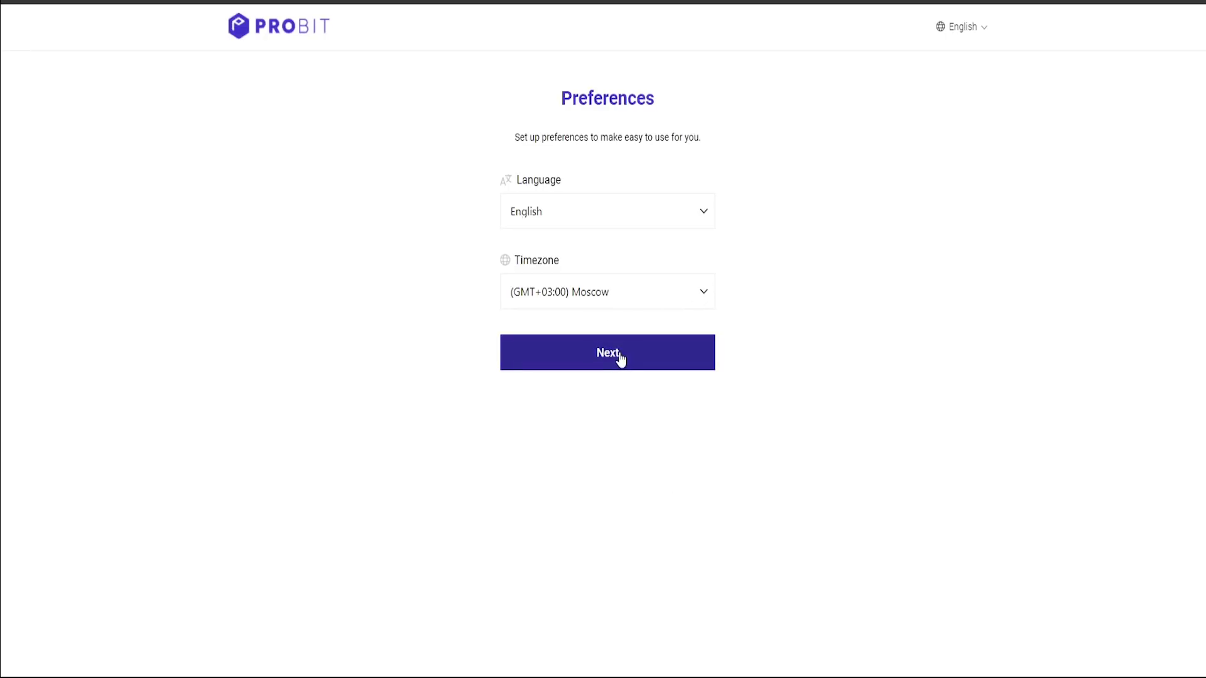
{"action": "left_click", "coordinate": [621, 358]}
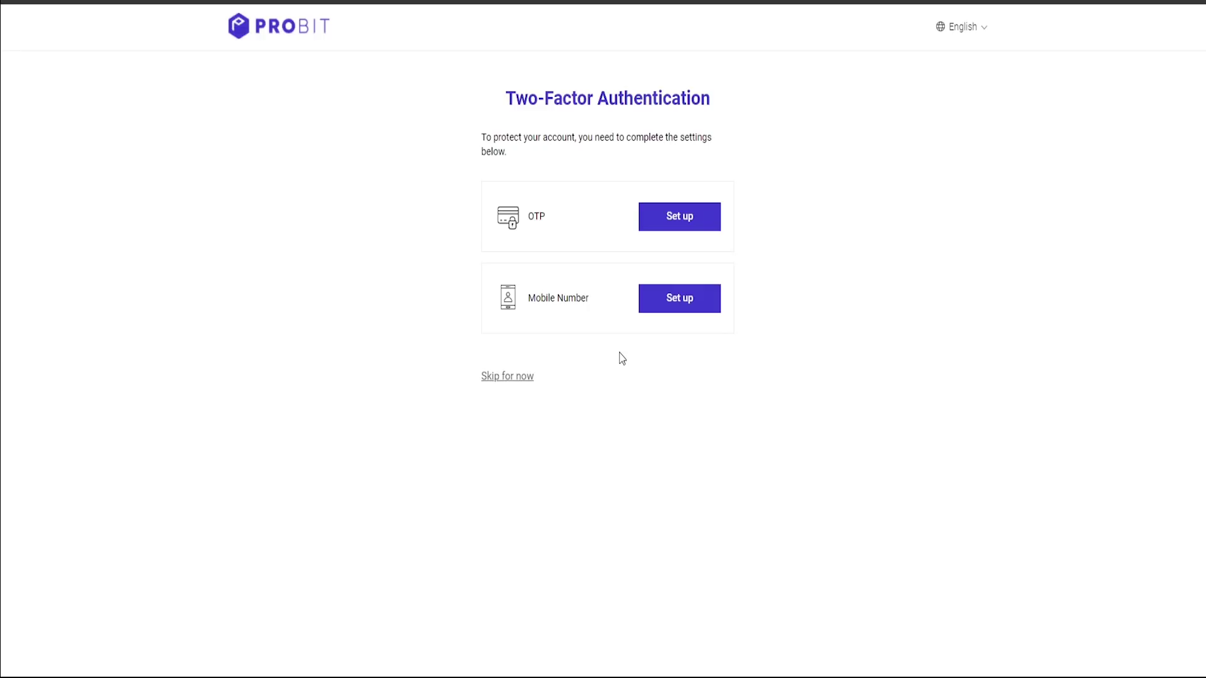
Start the OTP two-factor setup, confirm that the recovery code will be kept safe, and proceed to the Register OTP stage
{"action": "left_click", "coordinate": [683, 219]}
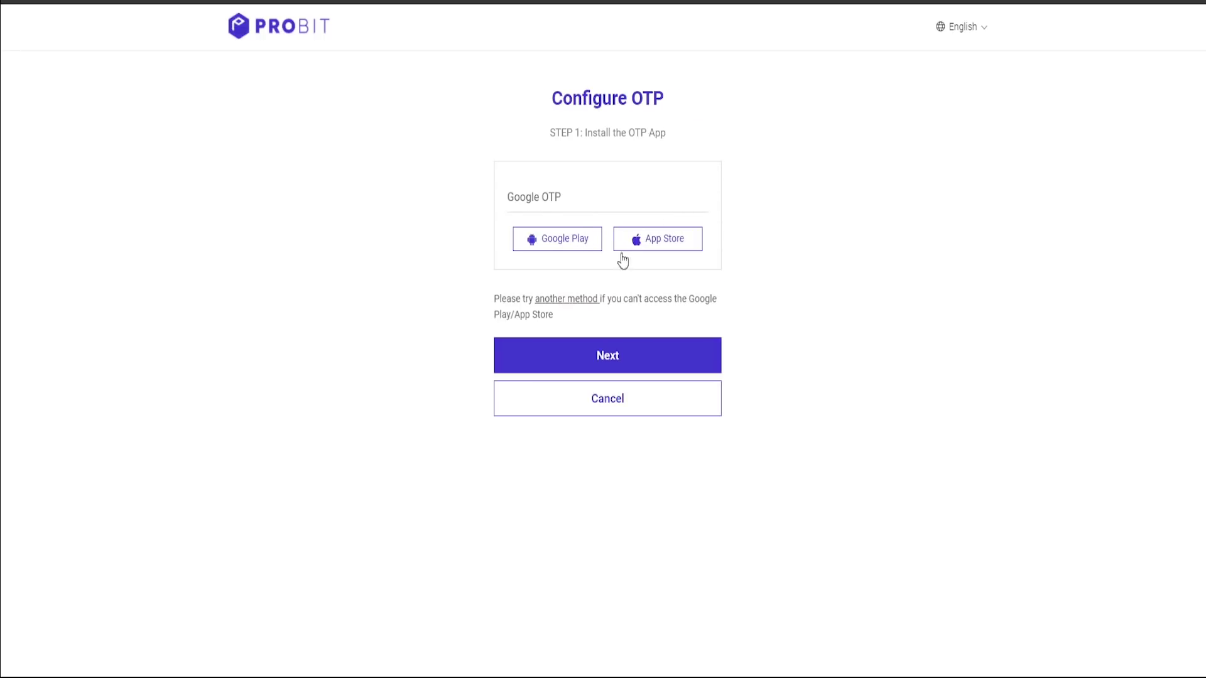
{"action": "left_click", "coordinate": [600, 358]}
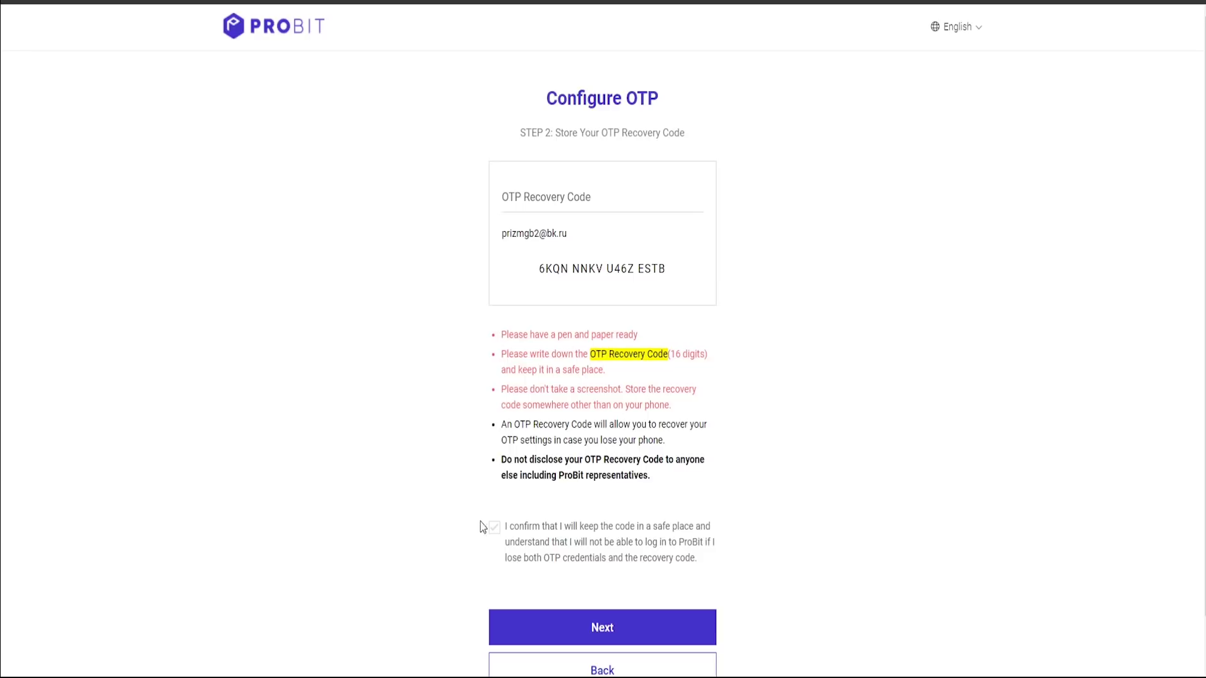
{"action": "left_click", "coordinate": [495, 529]}
{"action": "left_click", "coordinate": [617, 630]}
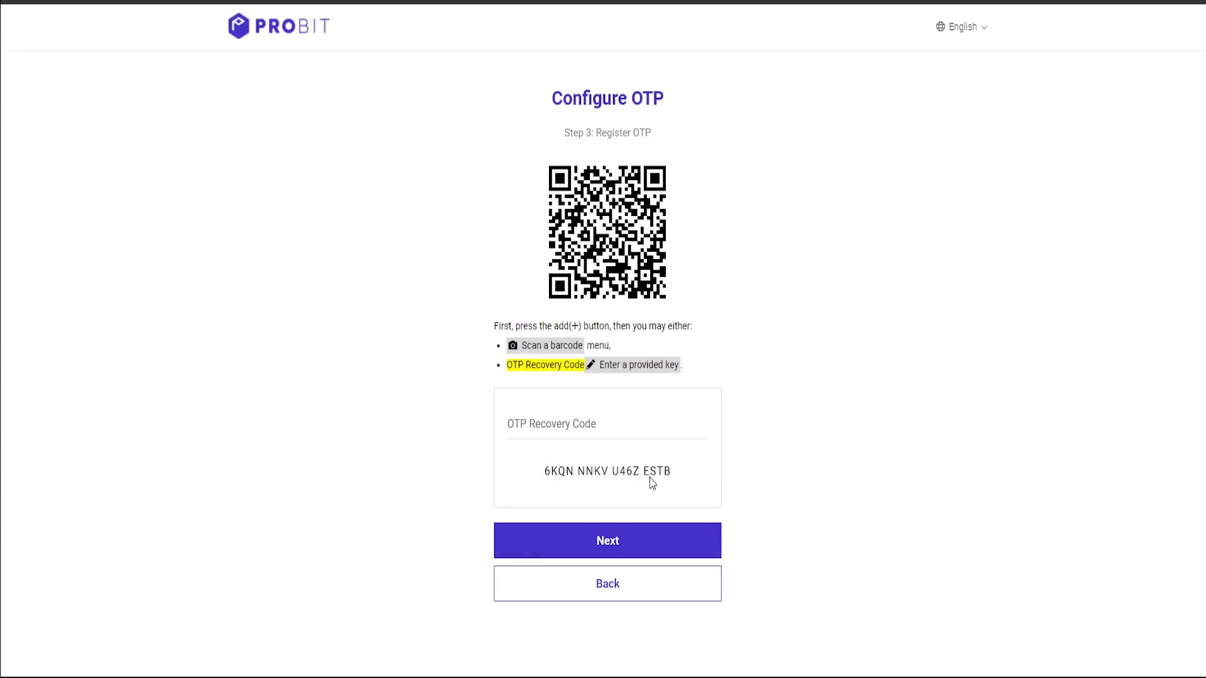
Back out of the OTP setup and return to the choice of two-factor authentication methods
{"action": "left_click", "coordinate": [617, 591]}
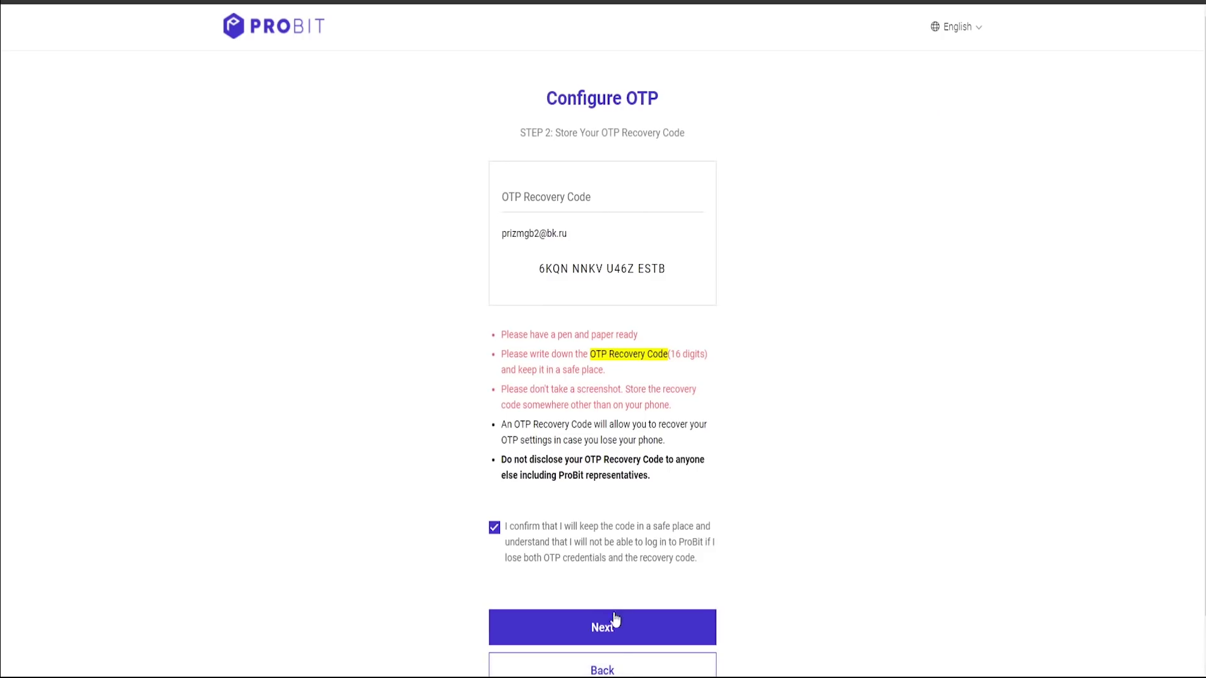
{"action": "left_click", "coordinate": [605, 668]}
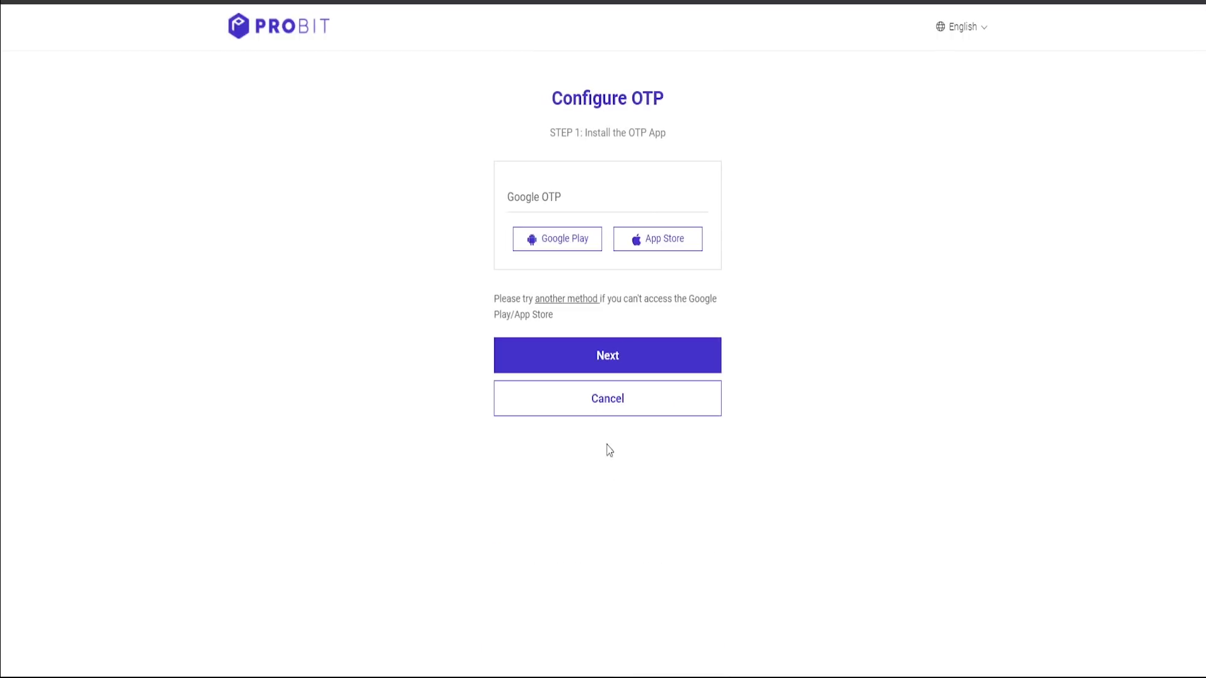
{"action": "left_click", "coordinate": [606, 408]}
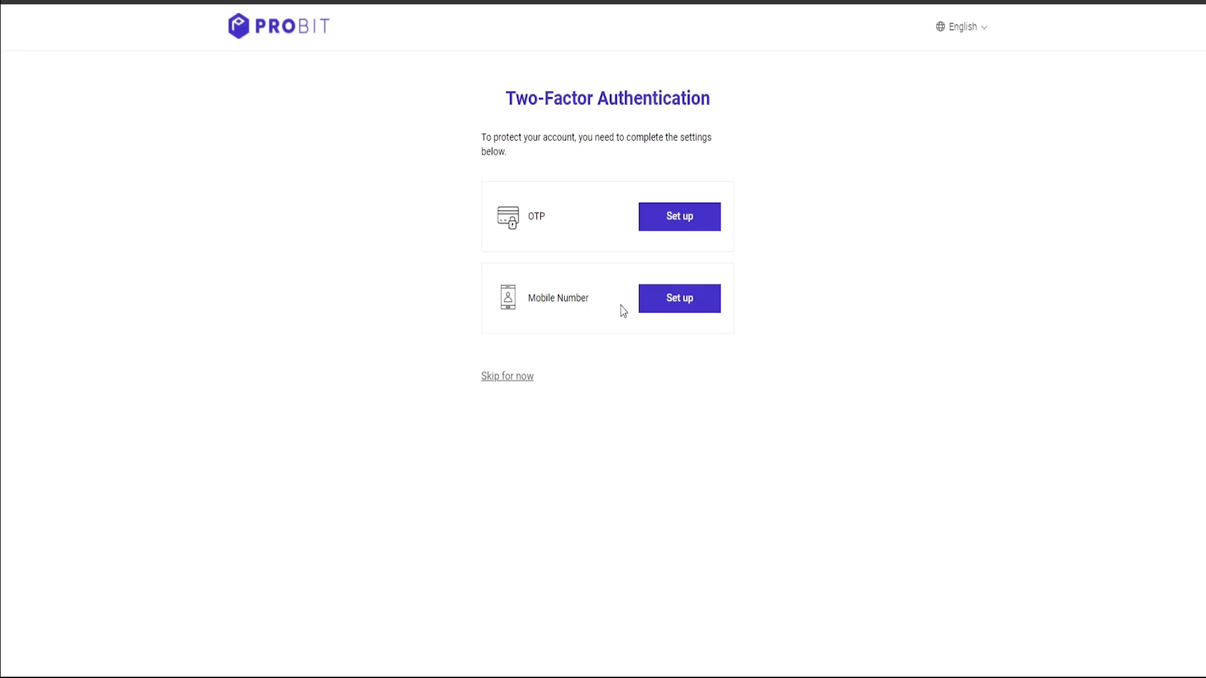
Look over the mobile number setup form and its country code list, then cancel the setup
{"action": "left_click", "coordinate": [686, 306]}
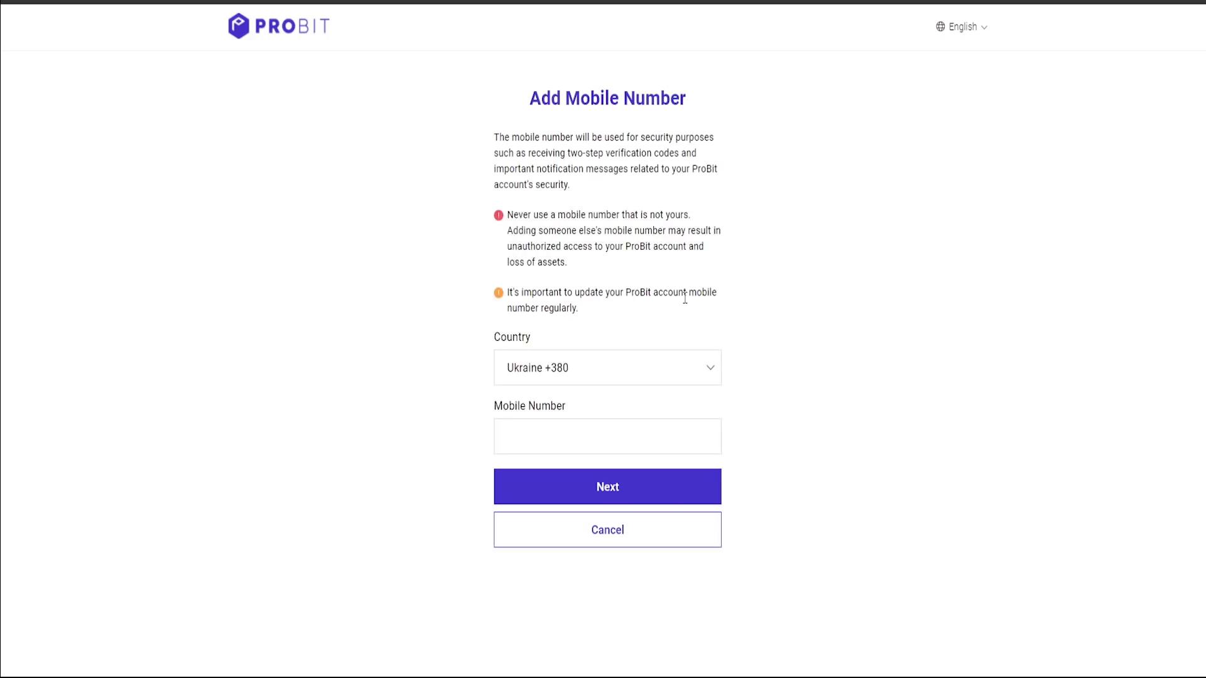
{"action": "left_click", "coordinate": [710, 372]}
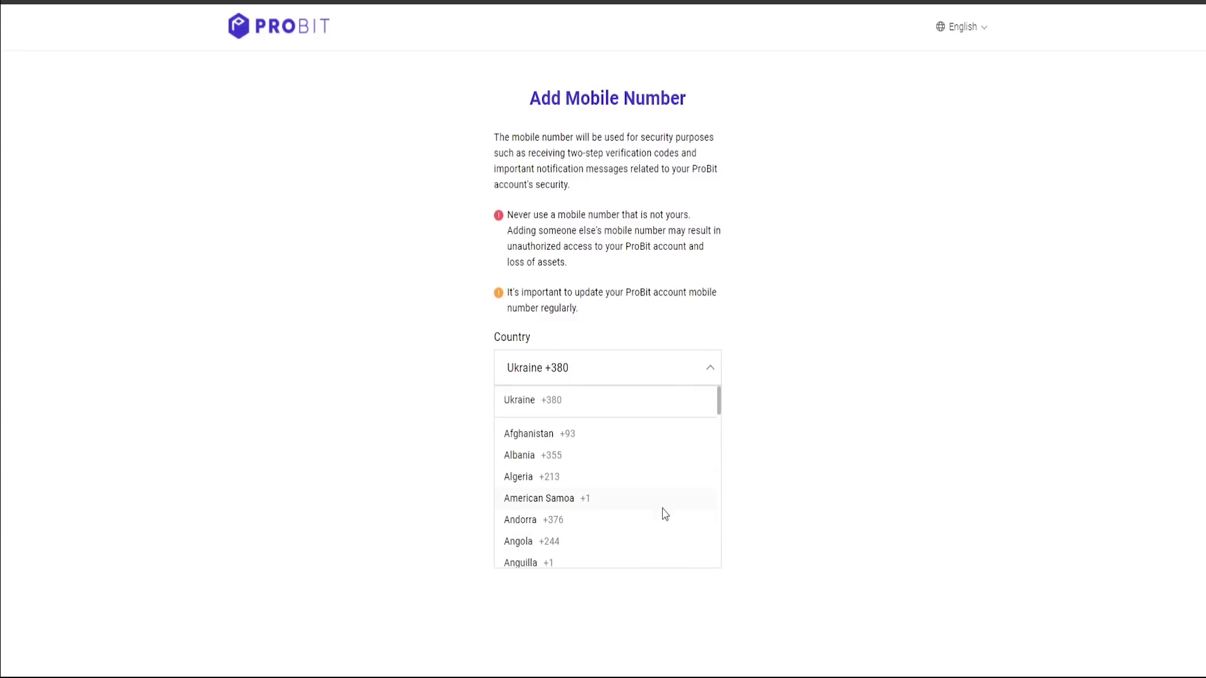
{"action": "scroll", "coordinate": [662, 492], "scroll_direction": "down", "scroll_amount": 3}
{"action": "left_click", "coordinate": [711, 371]}
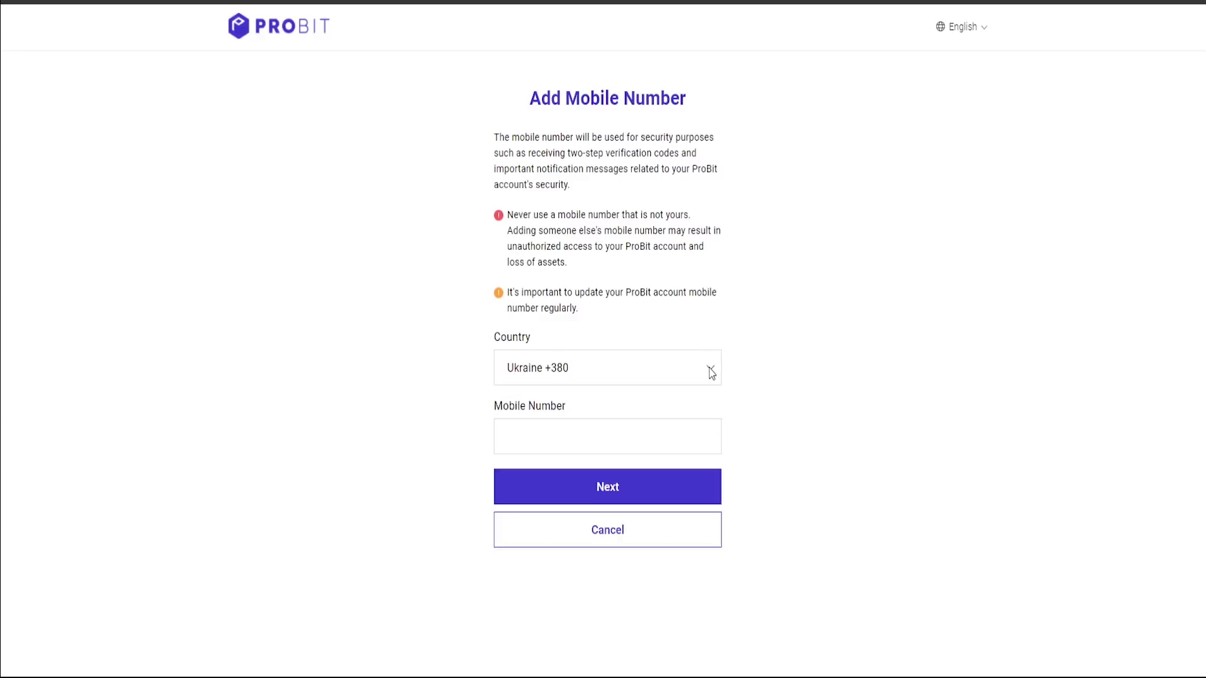
{"action": "left_click", "coordinate": [578, 440]}
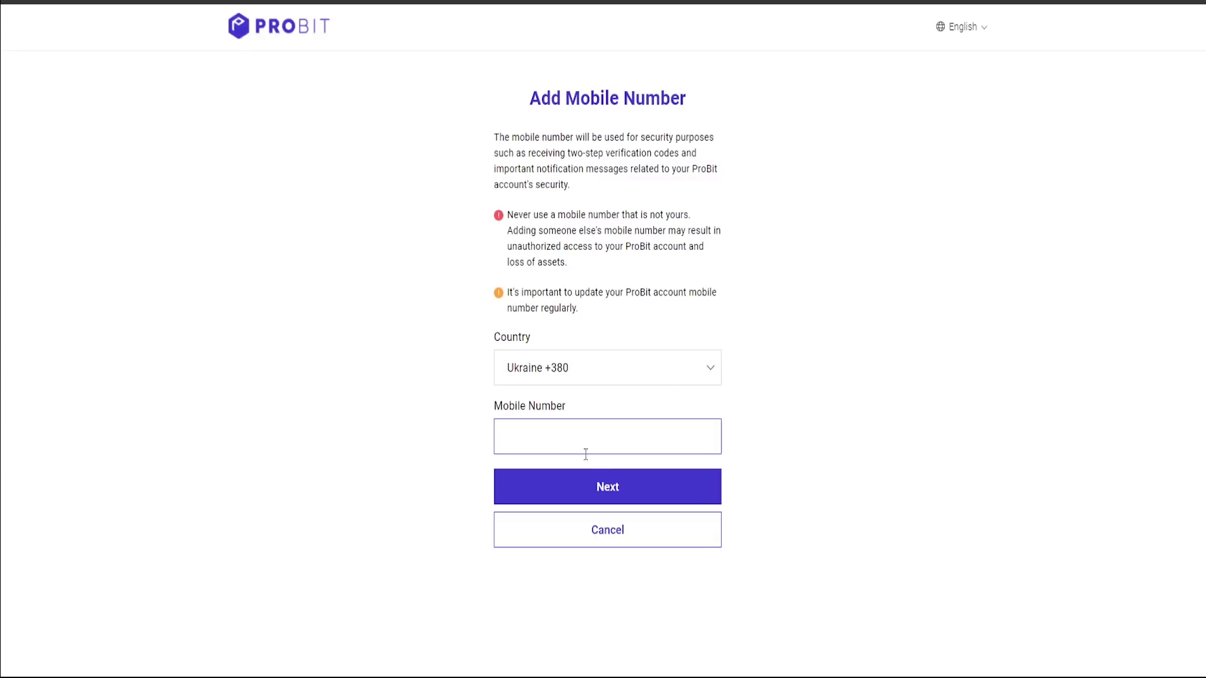
{"action": "left_click", "coordinate": [606, 542]}
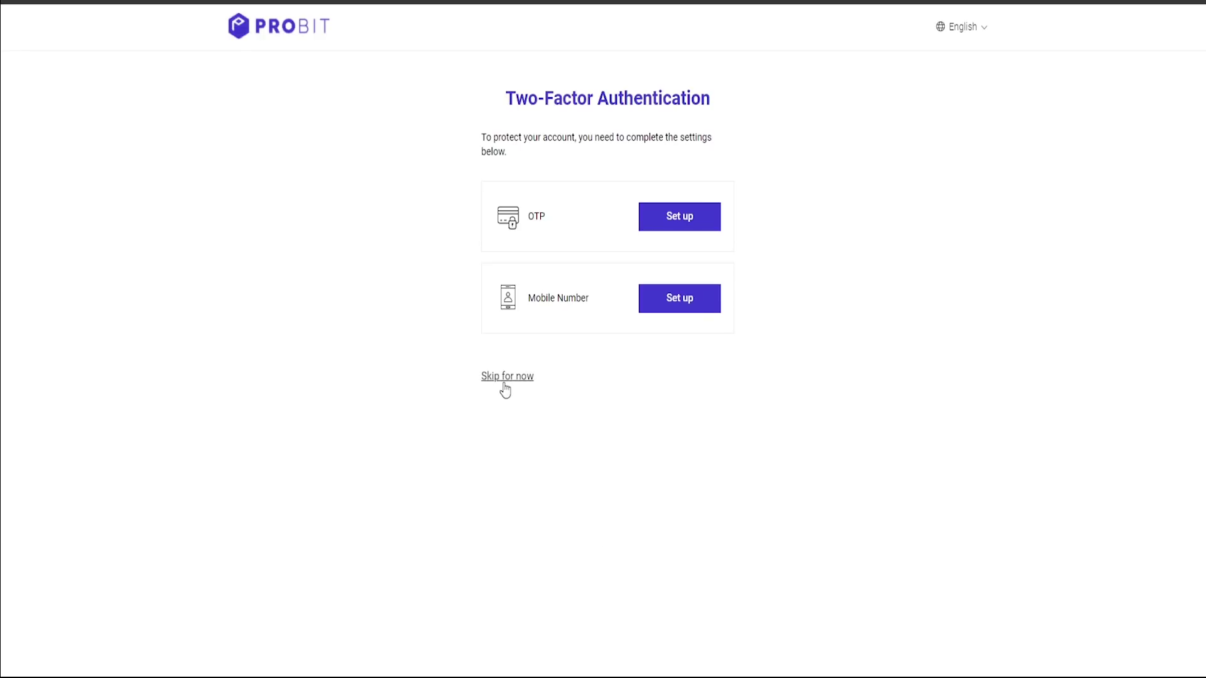
Skip two-factor authentication for now and open the account's My Page
{"action": "left_click", "coordinate": [503, 377]}
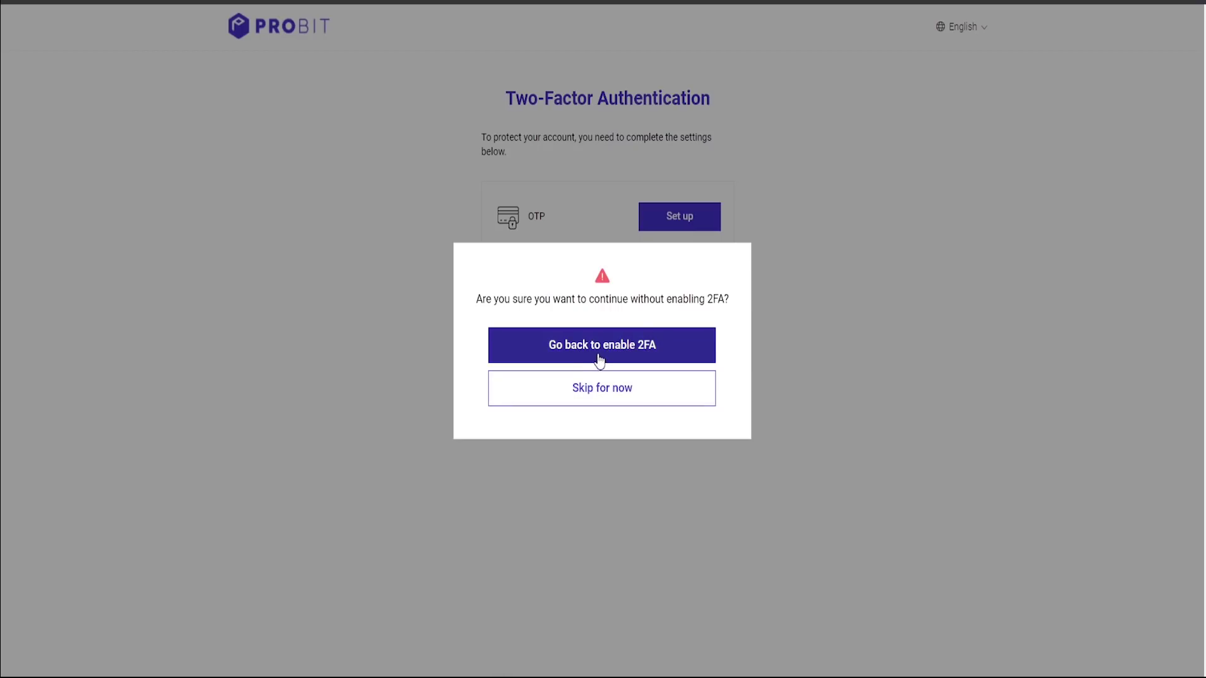
{"action": "left_click", "coordinate": [602, 396]}
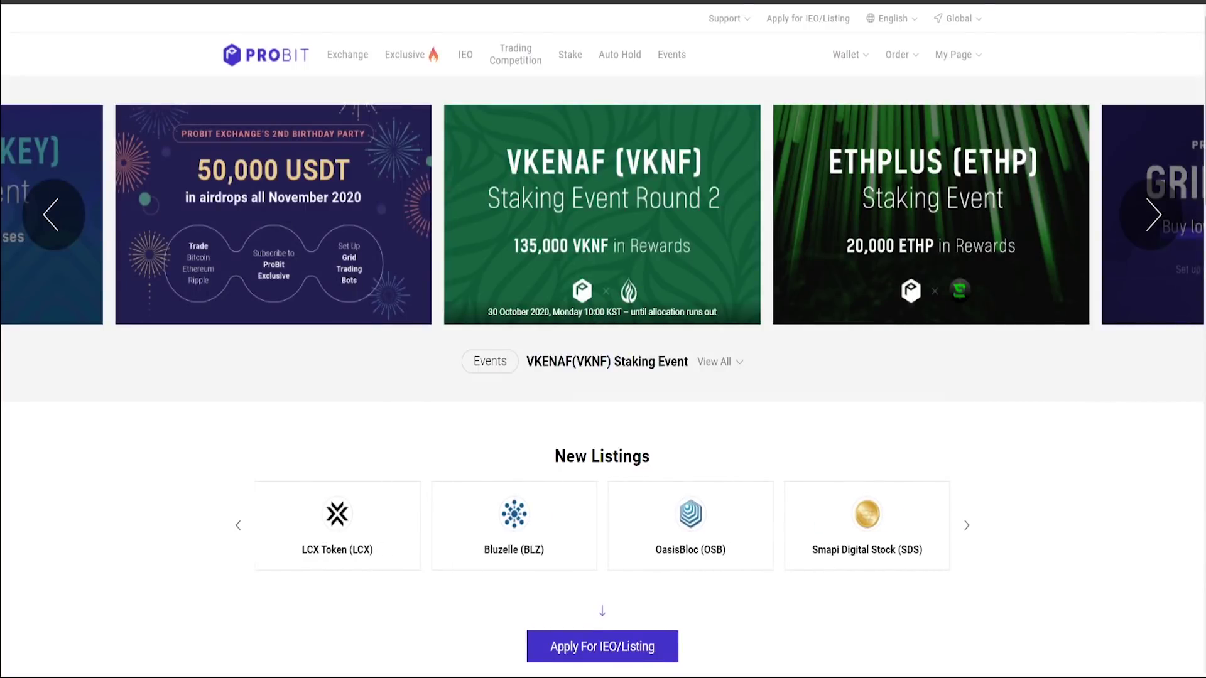
{"action": "mouse_move", "coordinate": [969, 59]}
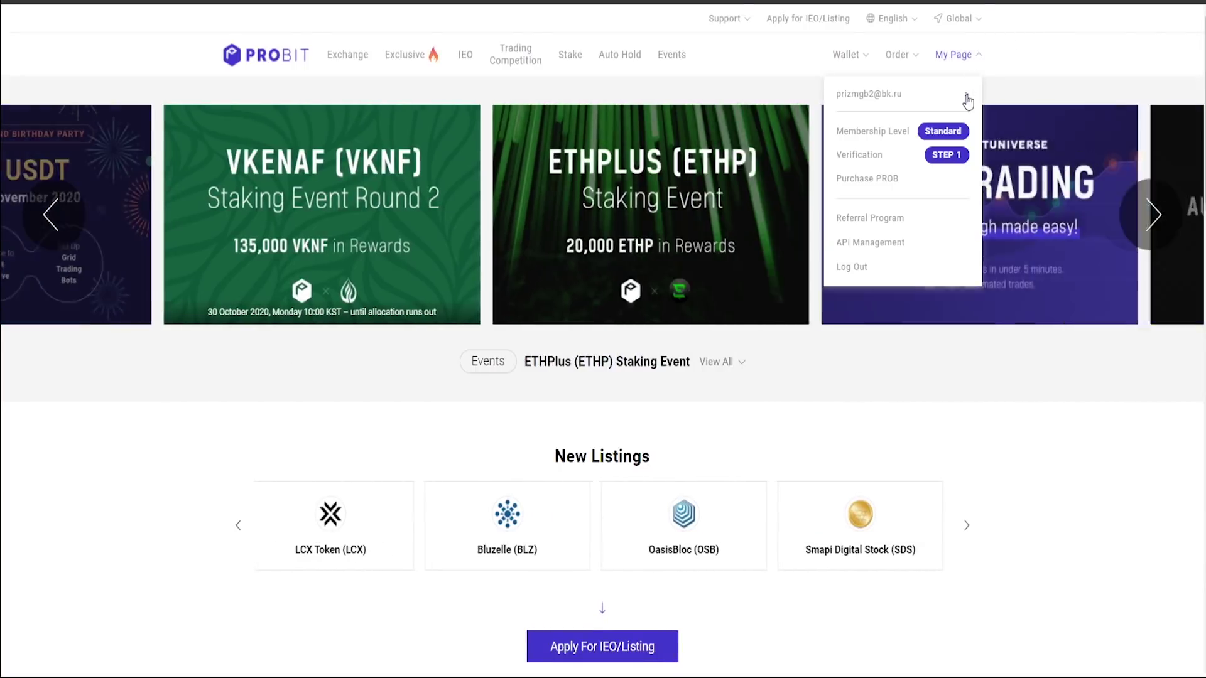
{"action": "left_click", "coordinate": [967, 98]}
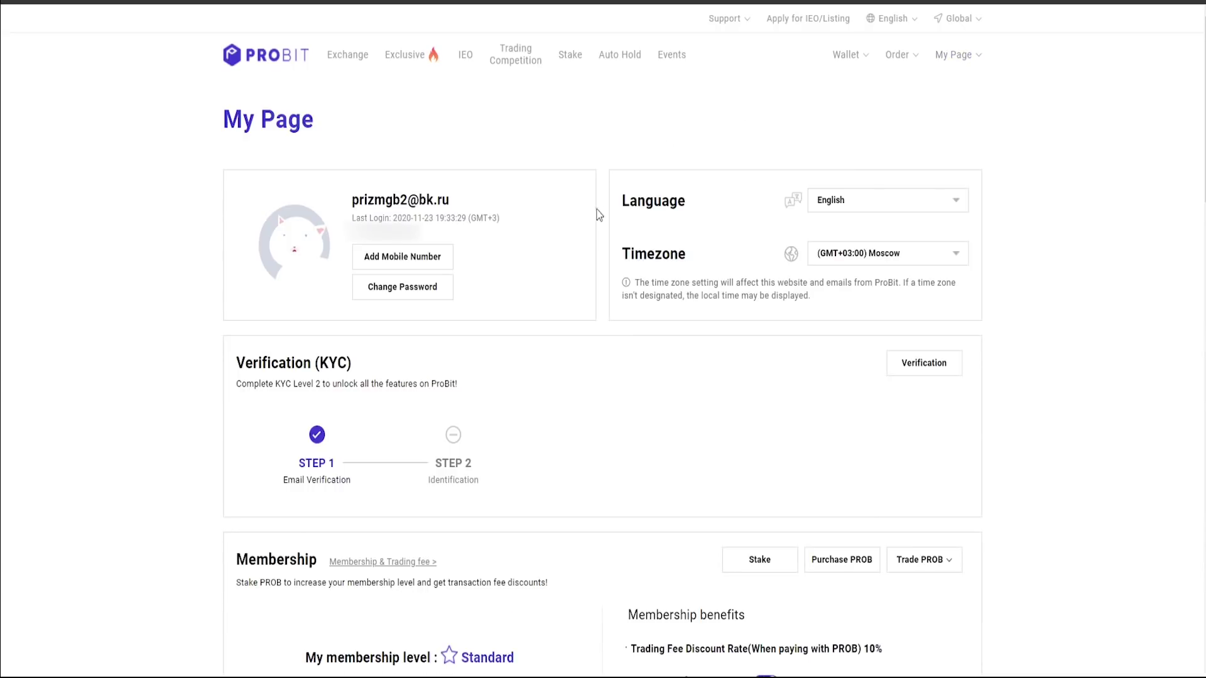
Examine the account's verification, membership, two-factor, notification, API, device management and security log sections
{"action": "scroll", "coordinate": [598, 223], "scroll_direction": "down", "scroll_amount": 3}
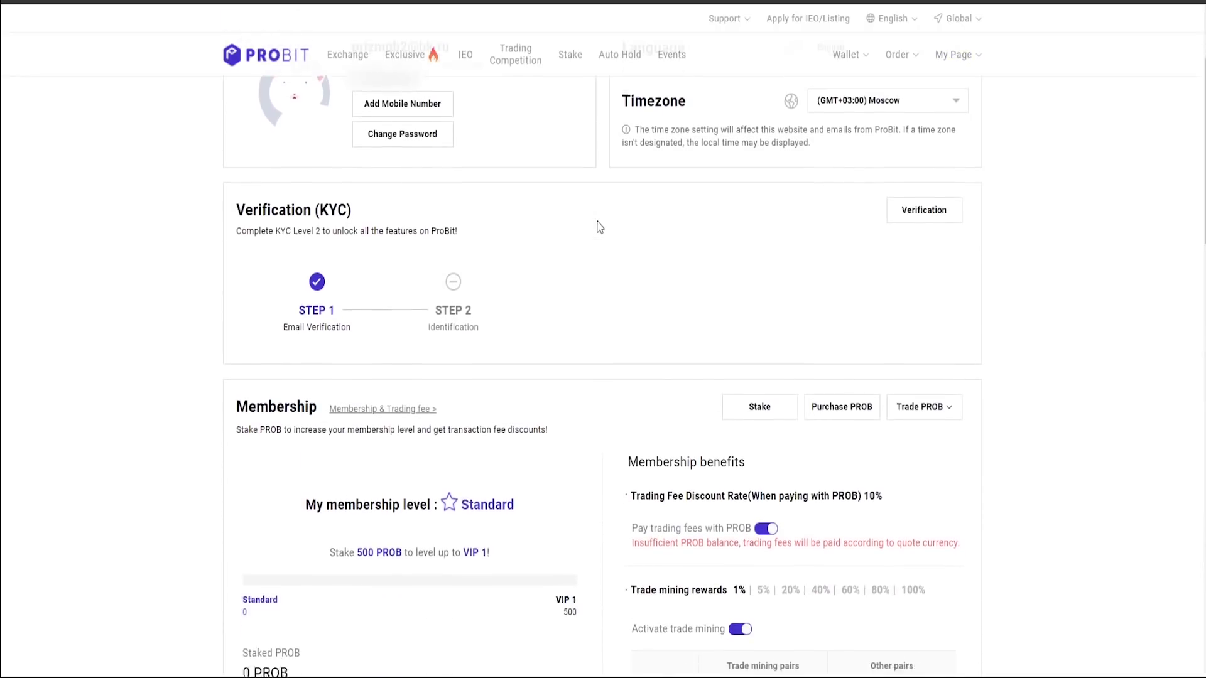
{"action": "scroll", "coordinate": [599, 226], "scroll_direction": "down", "scroll_amount": 2}
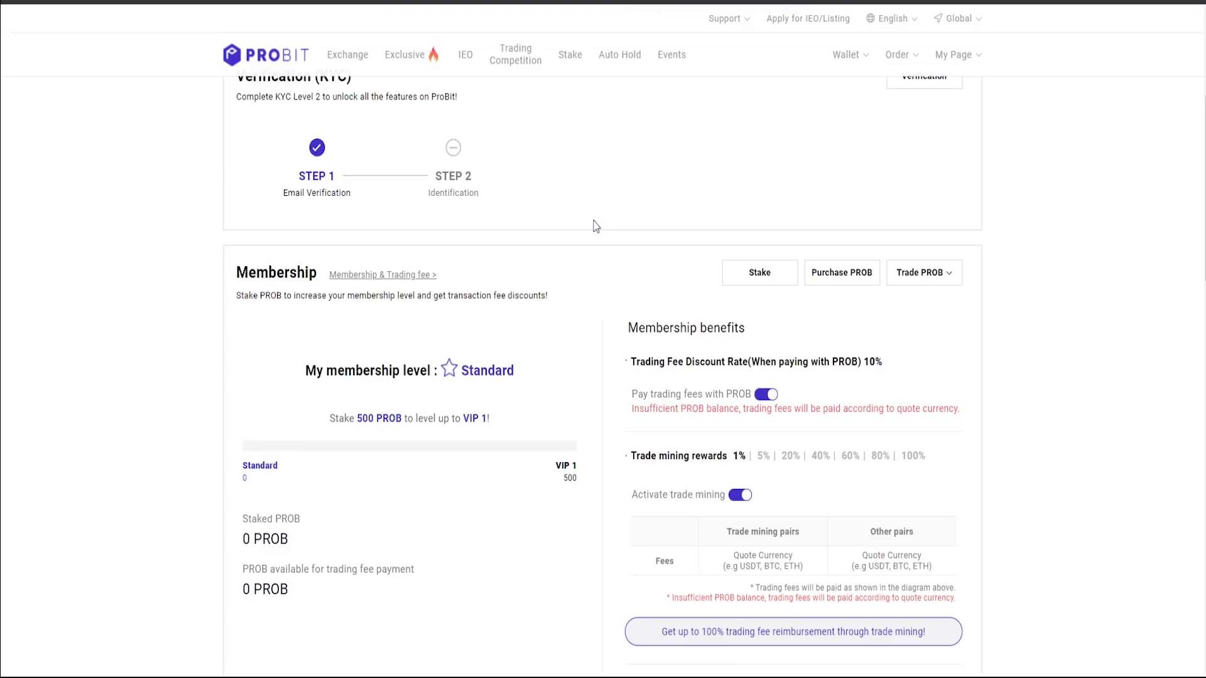
{"action": "scroll", "coordinate": [596, 226], "scroll_direction": "down", "scroll_amount": 1}
{"action": "scroll", "coordinate": [595, 226], "scroll_direction": "down", "scroll_amount": 8}
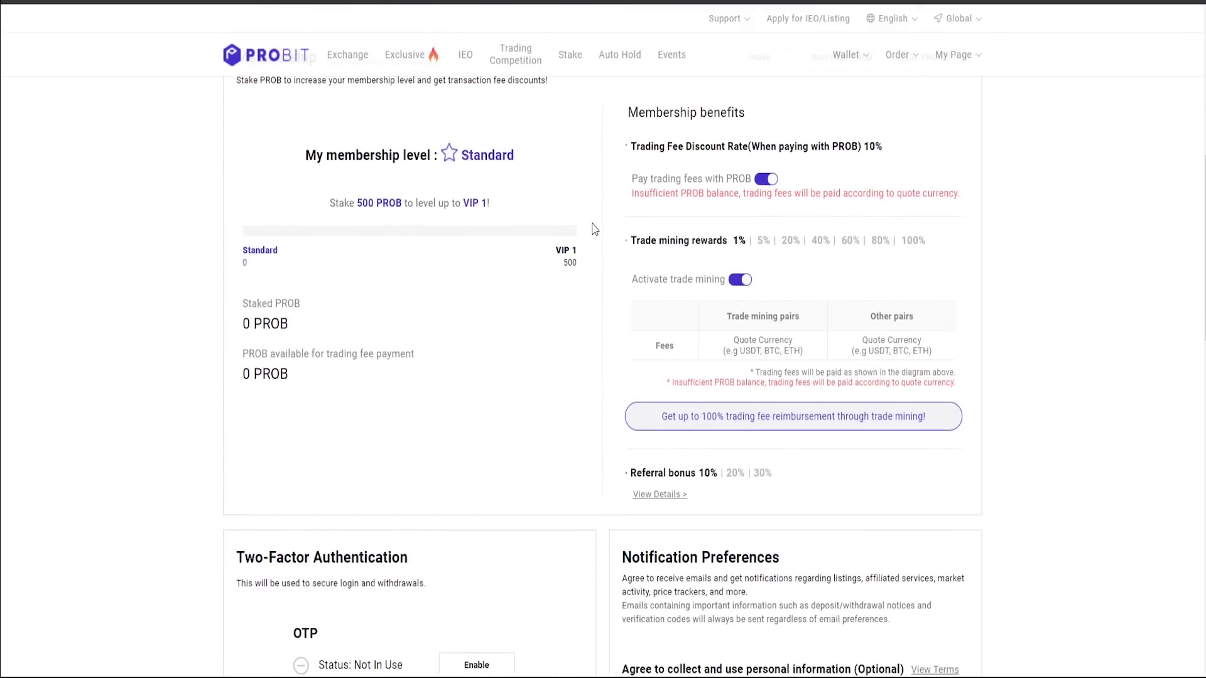
{"action": "scroll", "coordinate": [595, 229], "scroll_direction": "down", "scroll_amount": 1}
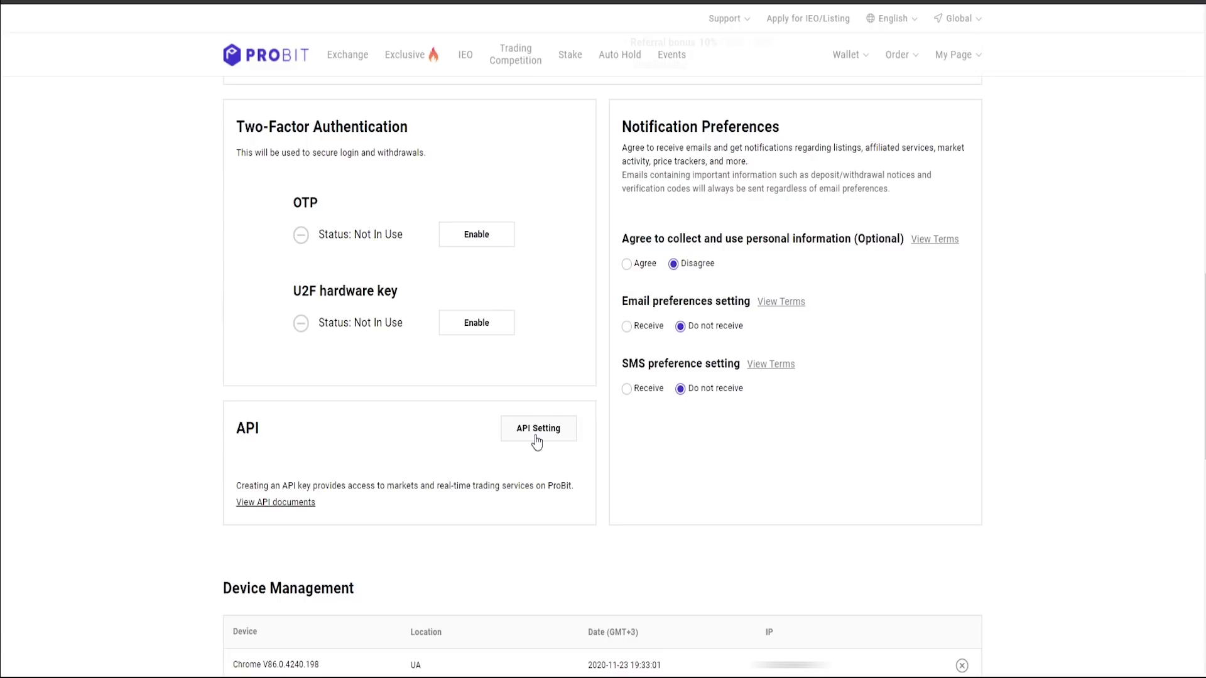
{"action": "scroll", "coordinate": [587, 437], "scroll_direction": "down", "scroll_amount": 5}
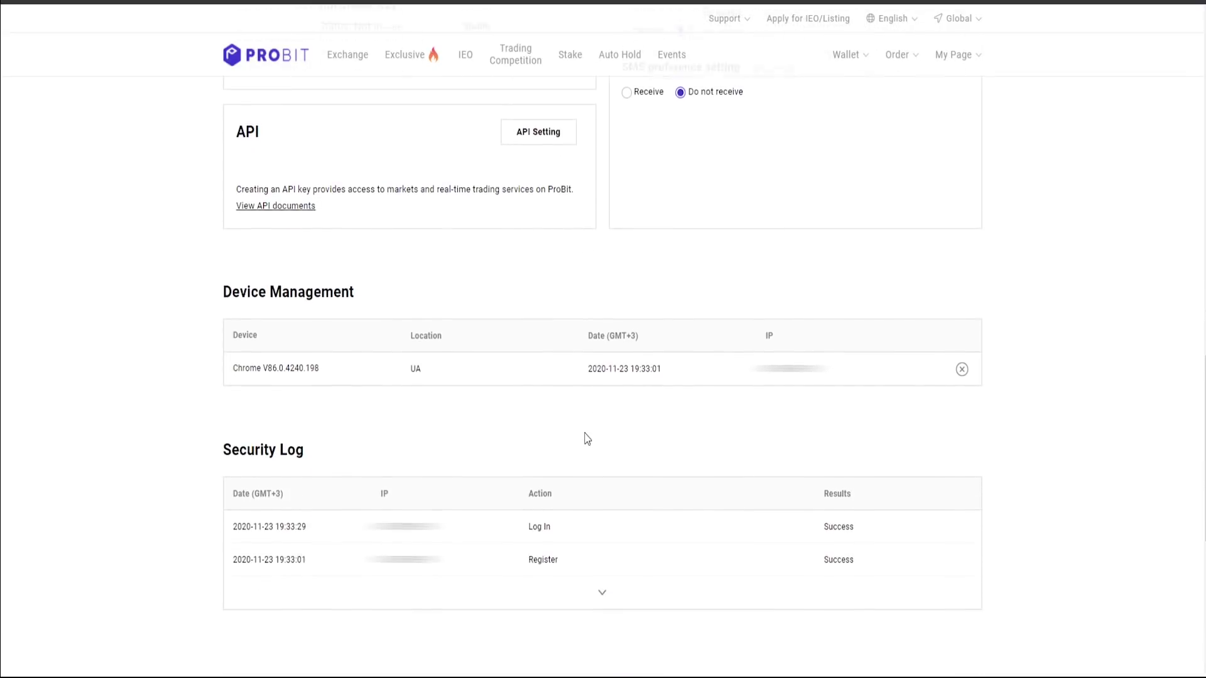
{"action": "scroll", "coordinate": [587, 439], "scroll_direction": "down", "scroll_amount": 1}
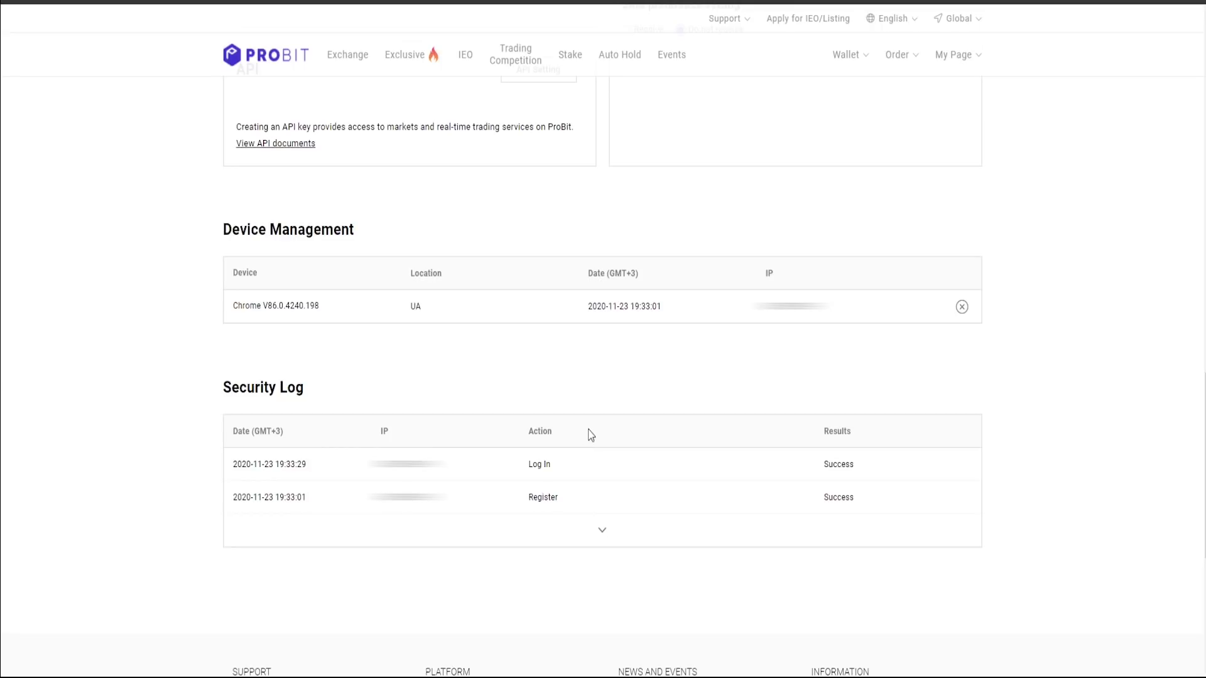
Try the filter for coins with balance in the wallet's balance list, then search the list for pzm
{"action": "mouse_move", "coordinate": [869, 73]}
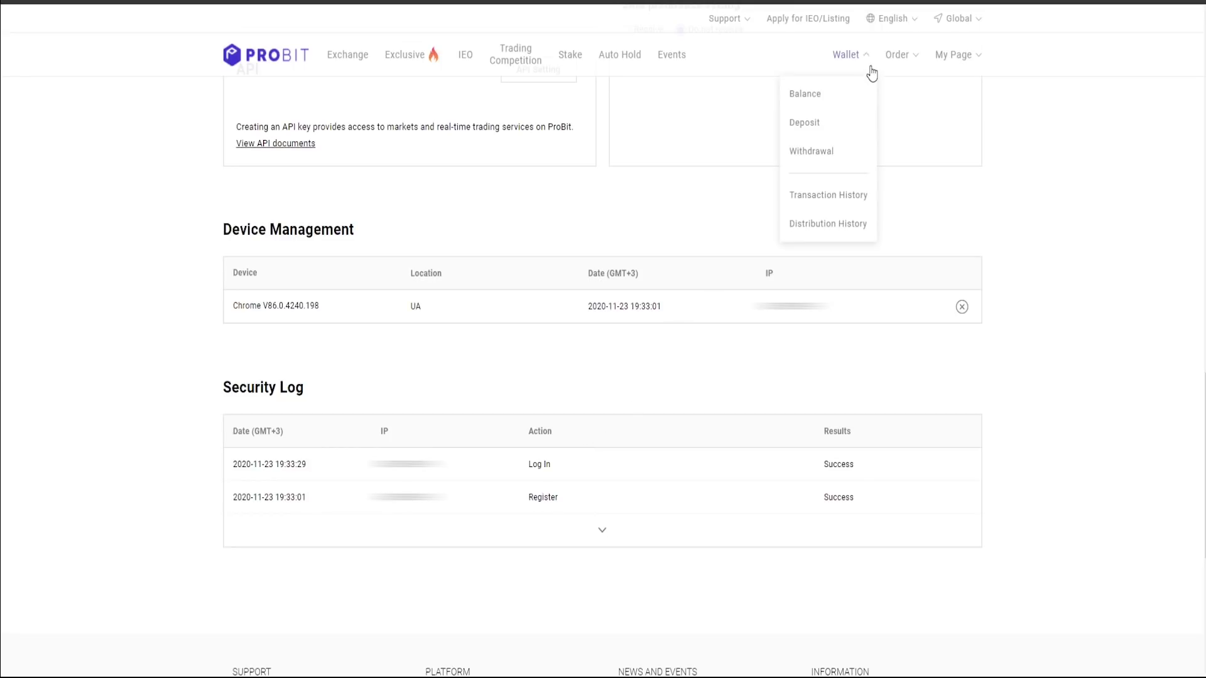
{"action": "left_click", "coordinate": [806, 96]}
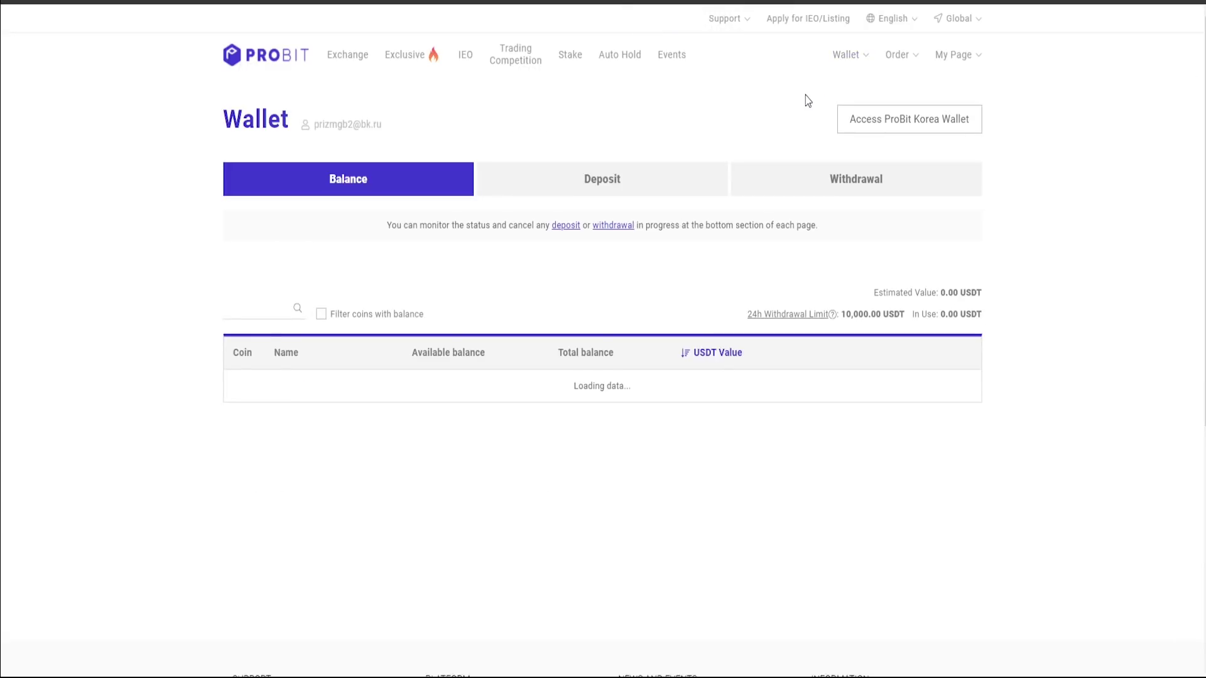
{"action": "left_click", "coordinate": [321, 314]}
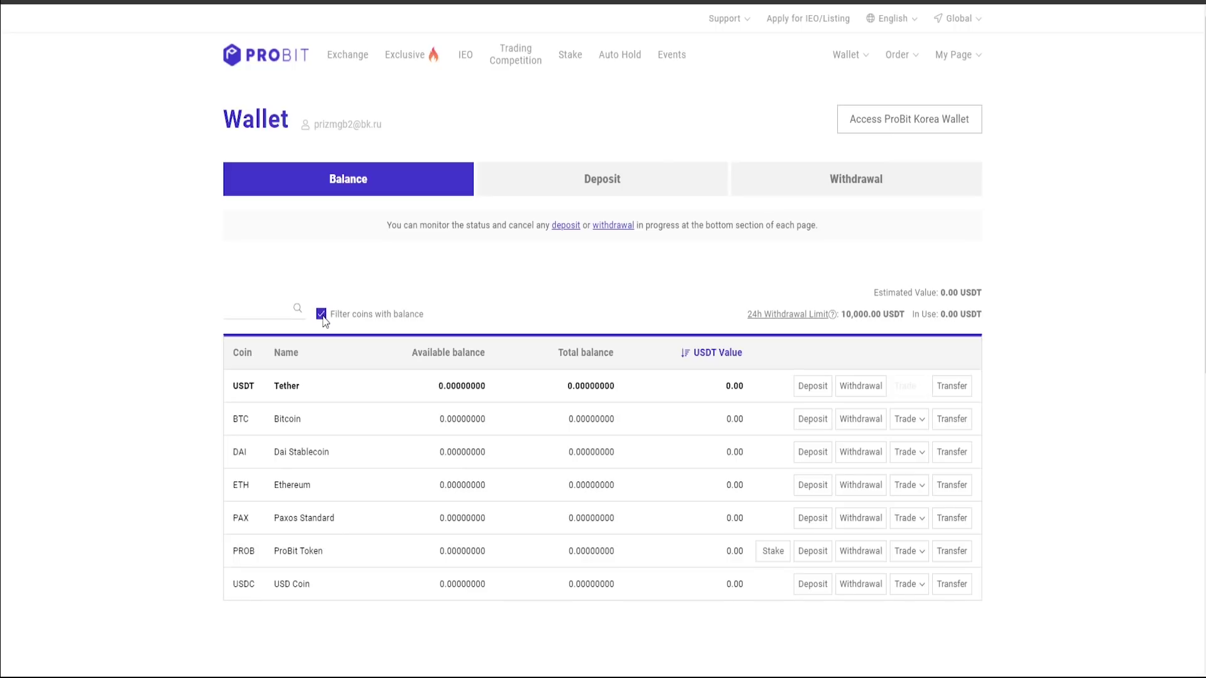
{"action": "left_click", "coordinate": [321, 314]}
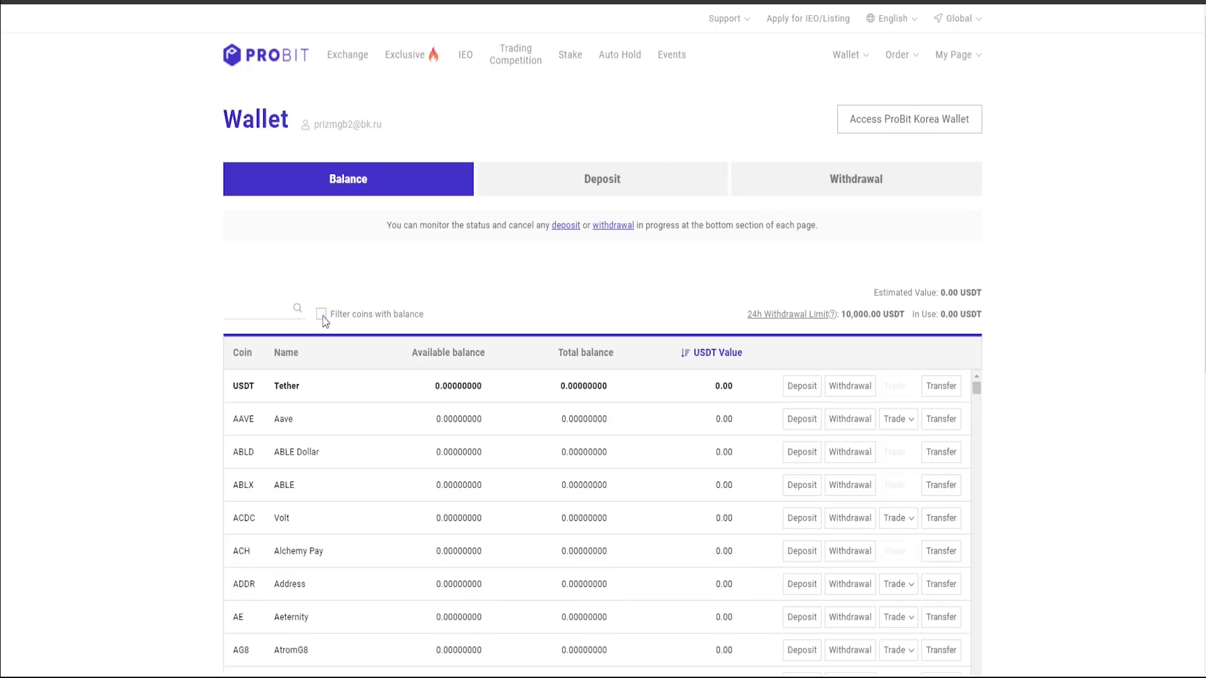
{"action": "left_click", "coordinate": [247, 314]}
{"action": "type", "text": "pzm"}
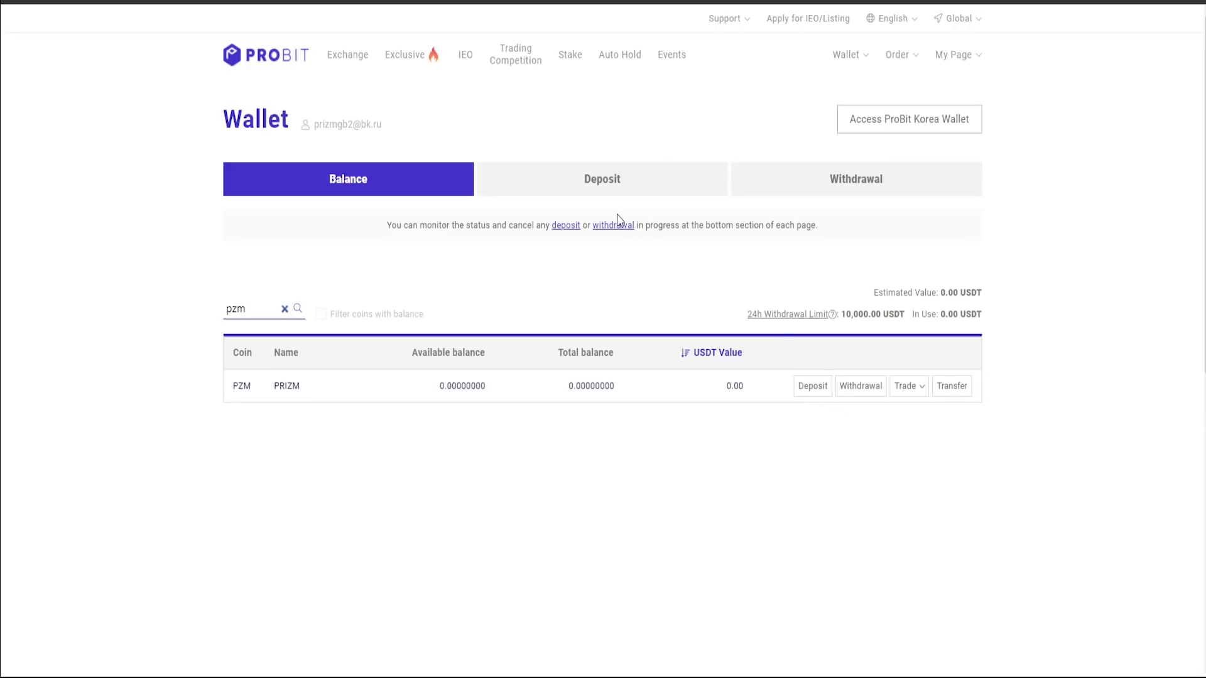
Select PZM (PRIZM) as the deposit coin and copy its message and deposit address
{"action": "left_click", "coordinate": [580, 187]}
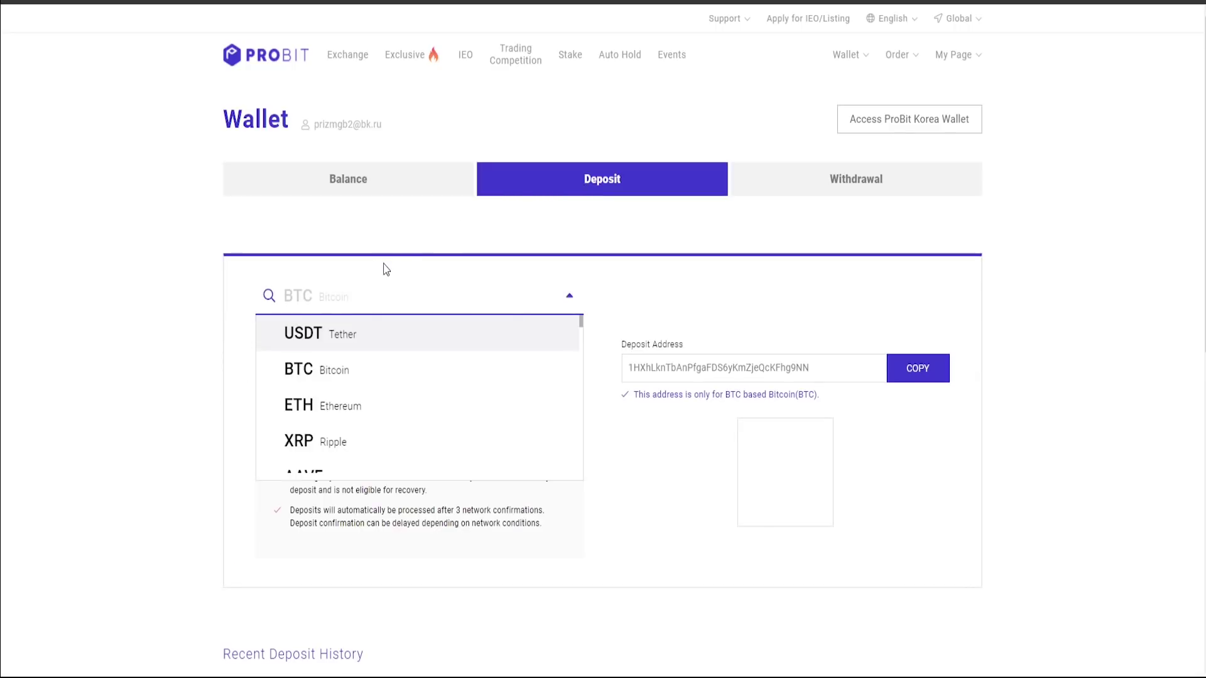
{"action": "type", "text": "pzm"}
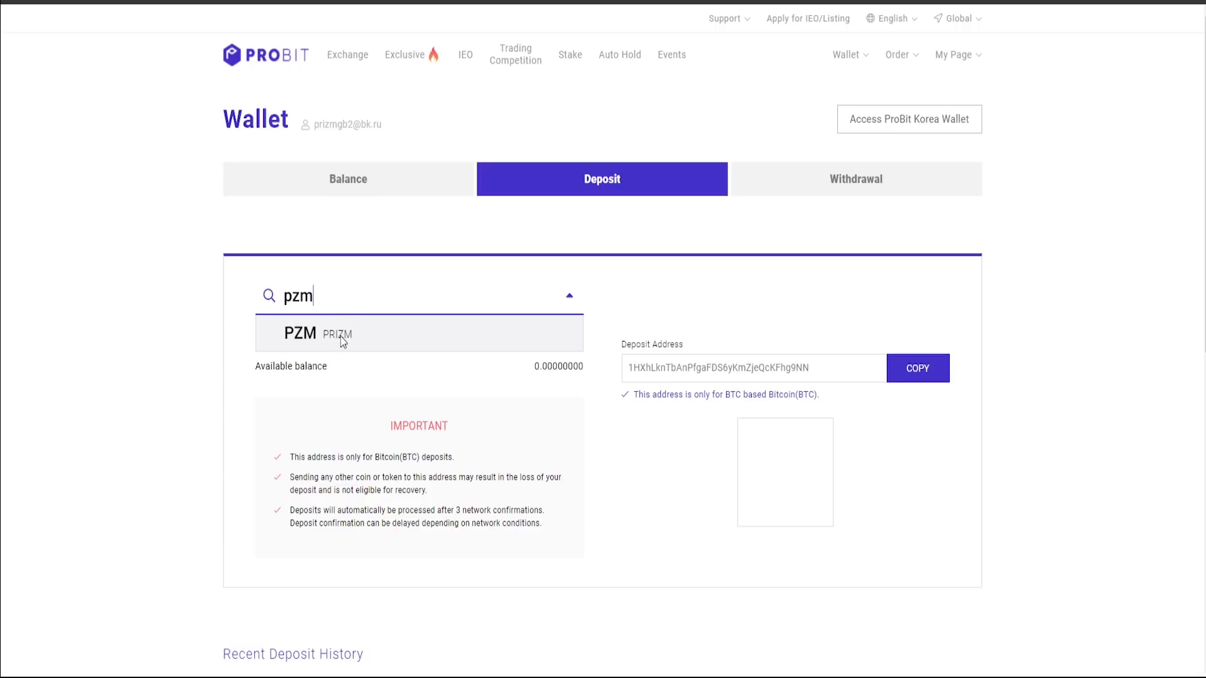
{"action": "left_click", "coordinate": [343, 339]}
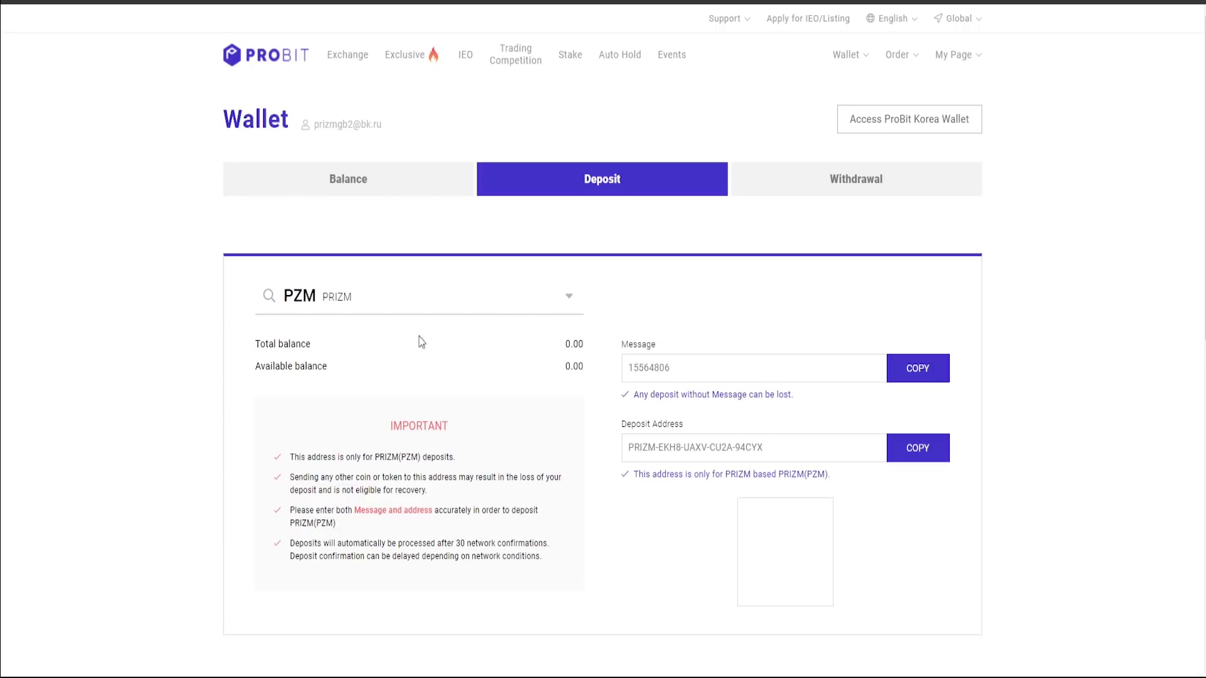
{"action": "scroll", "coordinate": [596, 392], "scroll_direction": "down", "scroll_amount": 1}
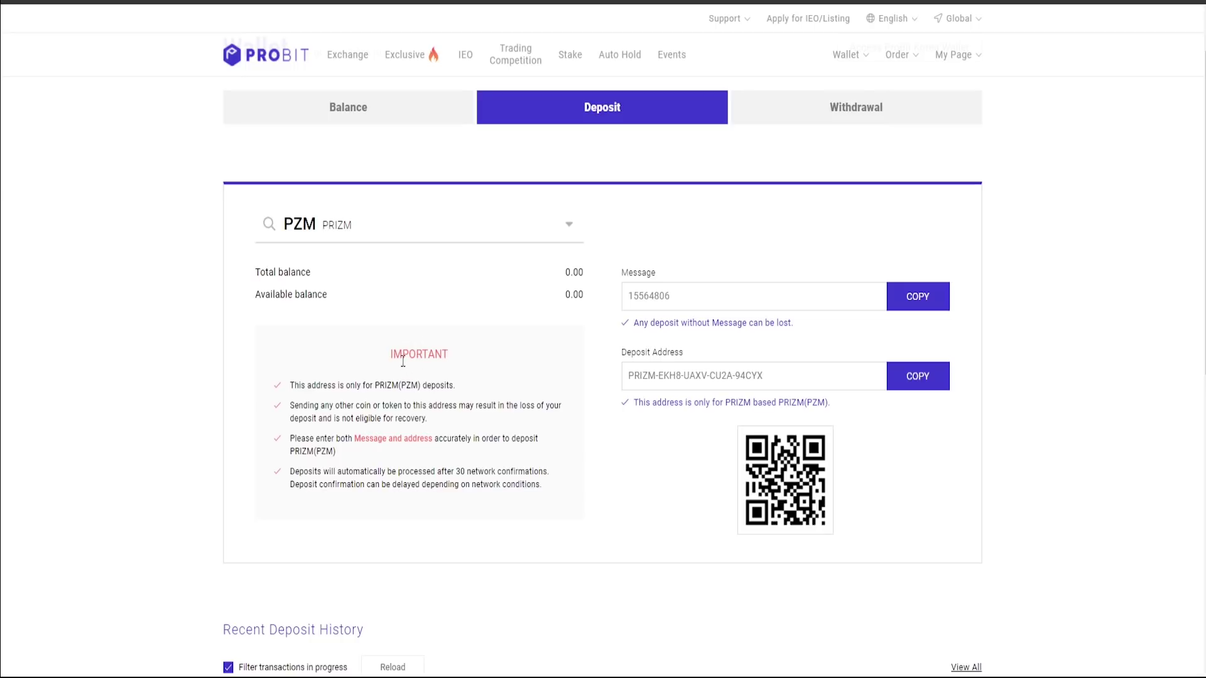
{"action": "left_click", "coordinate": [924, 300]}
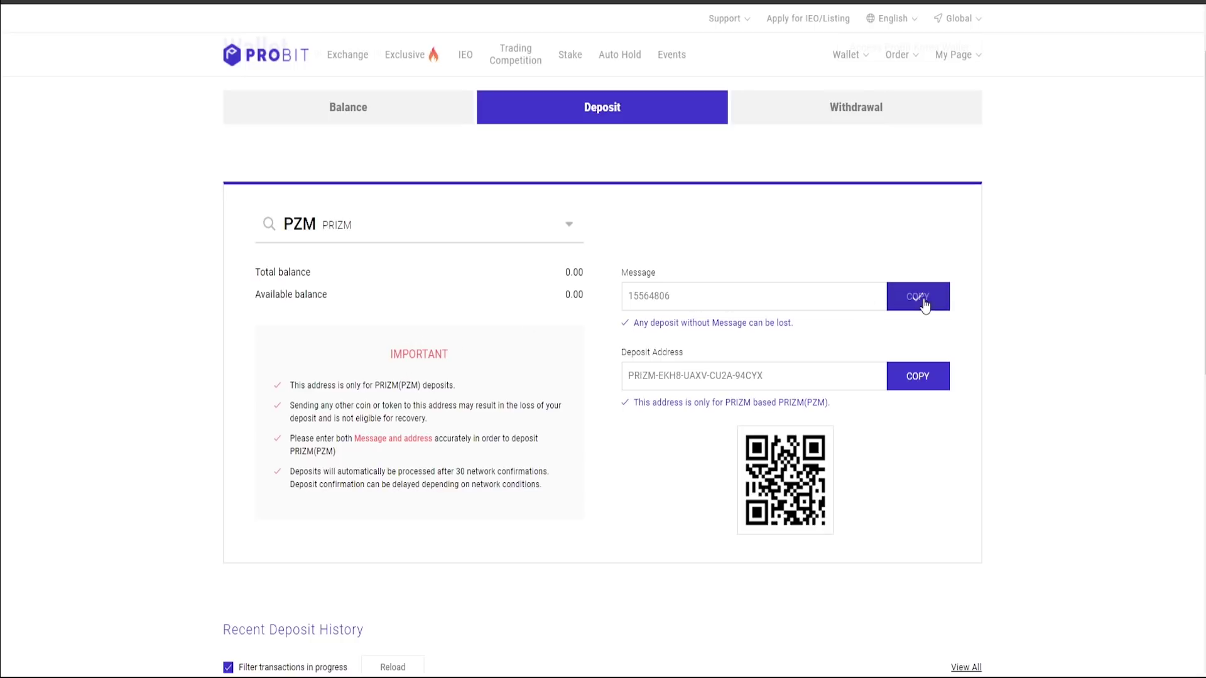
{"action": "left_click", "coordinate": [918, 382]}
Switch the deposit coin to USDT (Tether) and copy its ERC-20 deposit address
{"action": "left_click", "coordinate": [388, 227]}
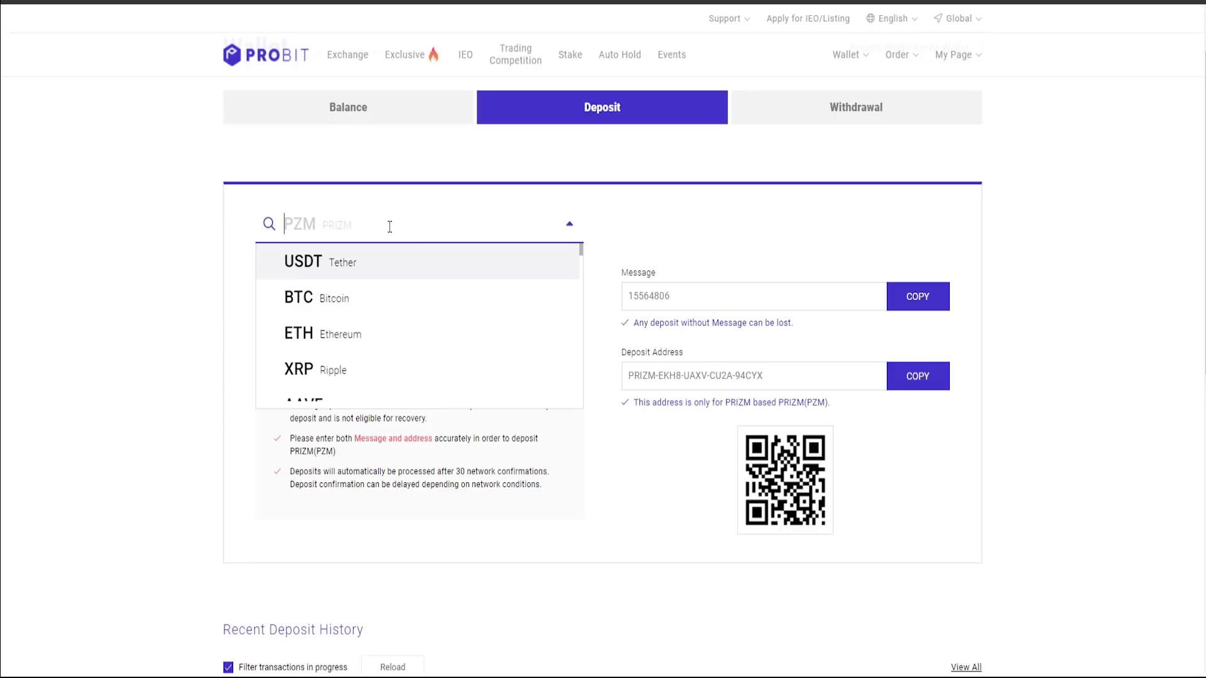
{"action": "left_click", "coordinate": [306, 264]}
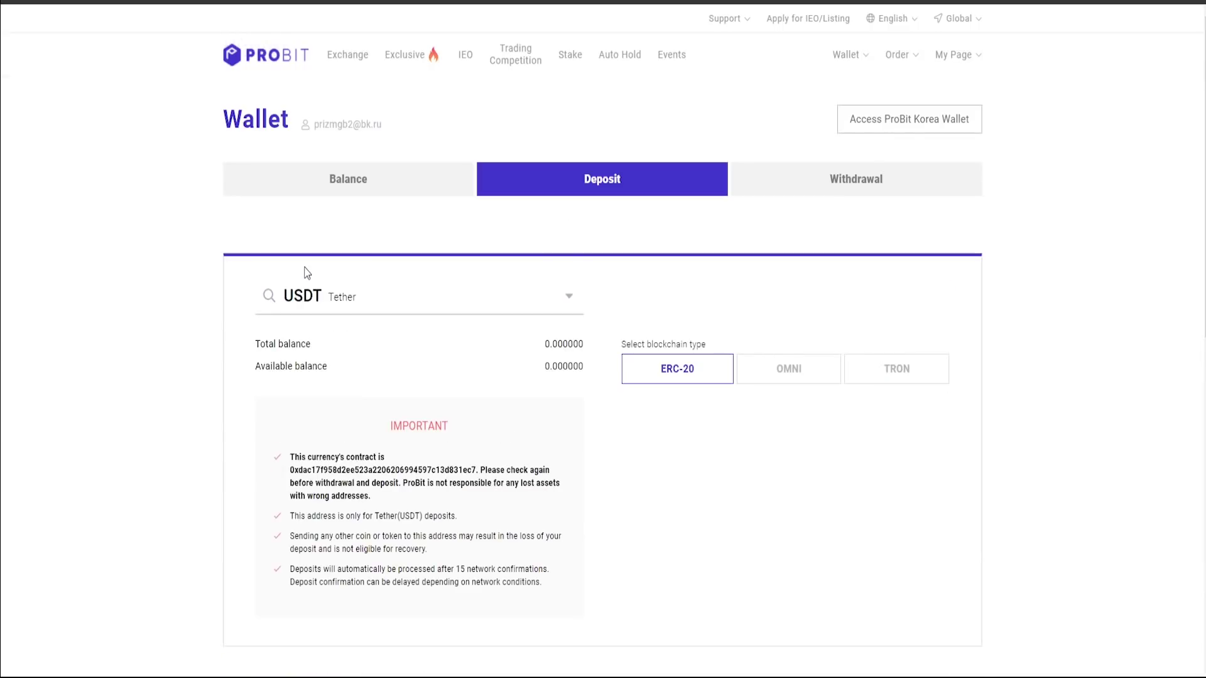
{"action": "scroll", "coordinate": [596, 362], "scroll_direction": "down", "scroll_amount": 1}
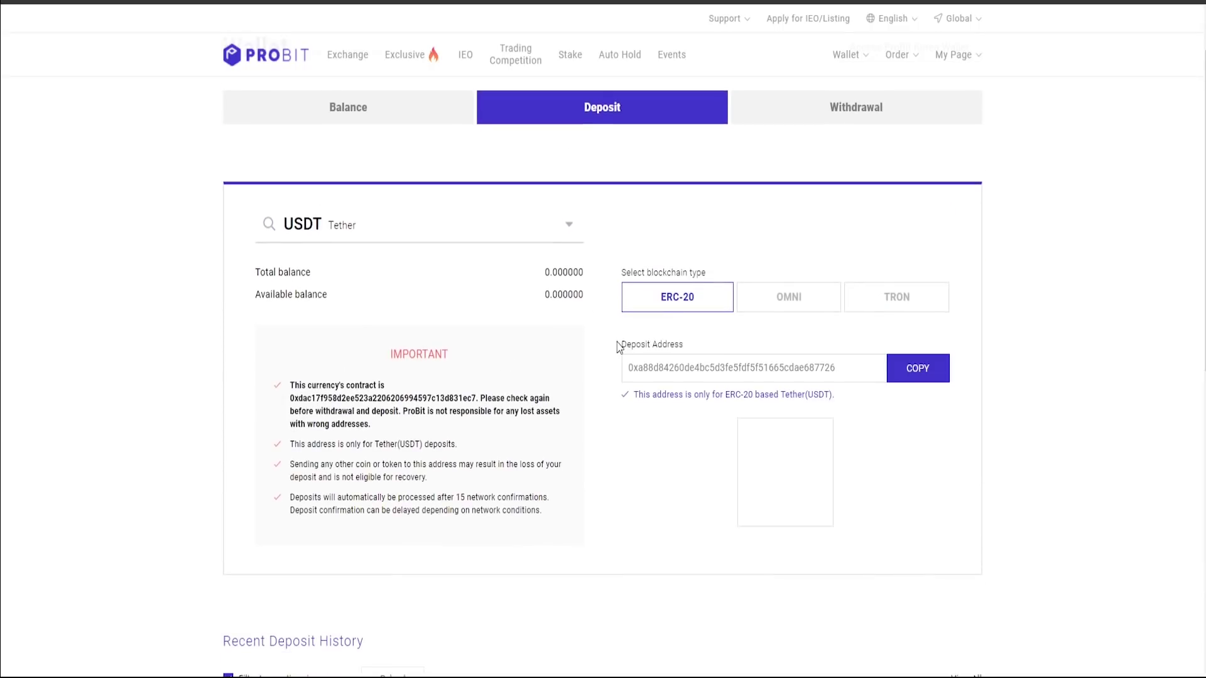
{"action": "left_click", "coordinate": [919, 372]}
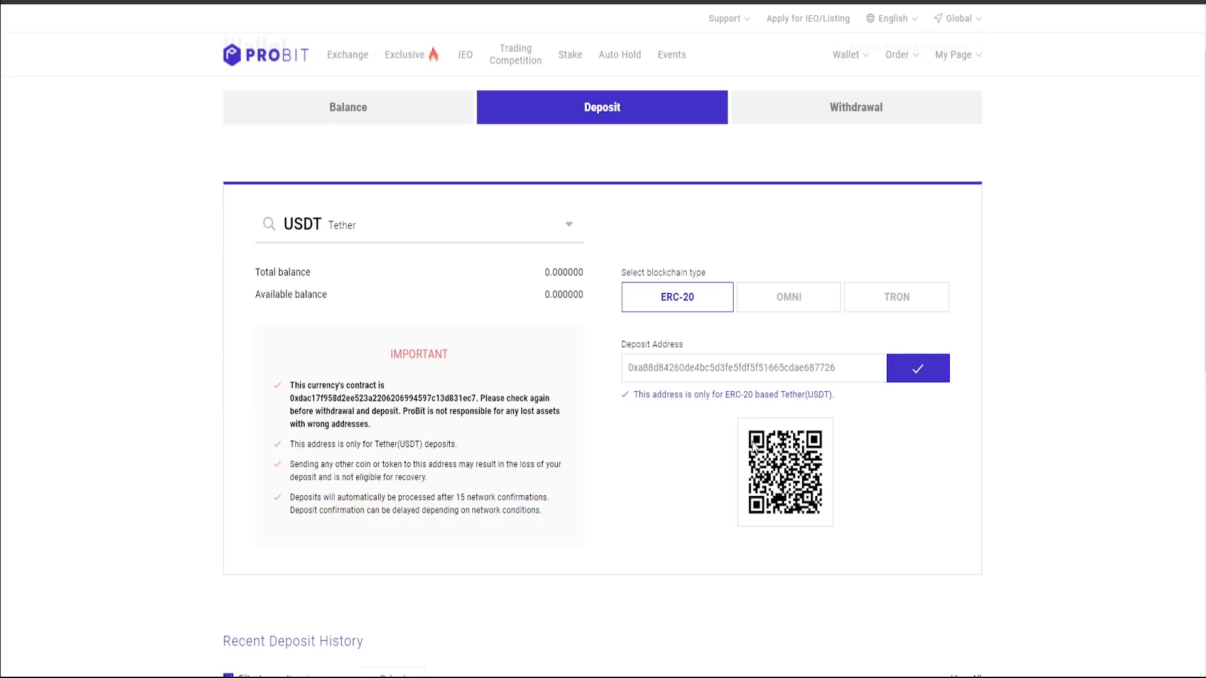
Open the wallet's withdrawal form, choose PZM (PRIZM) as the coin and skip the message field
{"action": "left_click", "coordinate": [846, 116]}
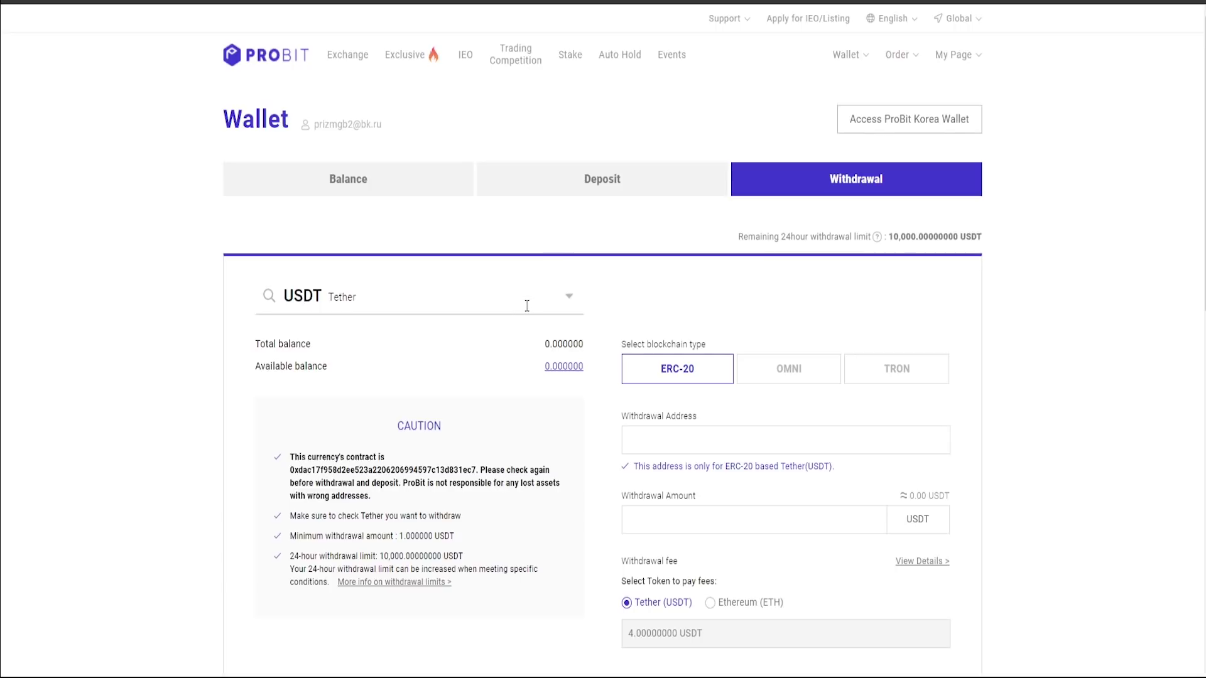
{"action": "scroll", "coordinate": [593, 309], "scroll_direction": "down", "scroll_amount": 1}
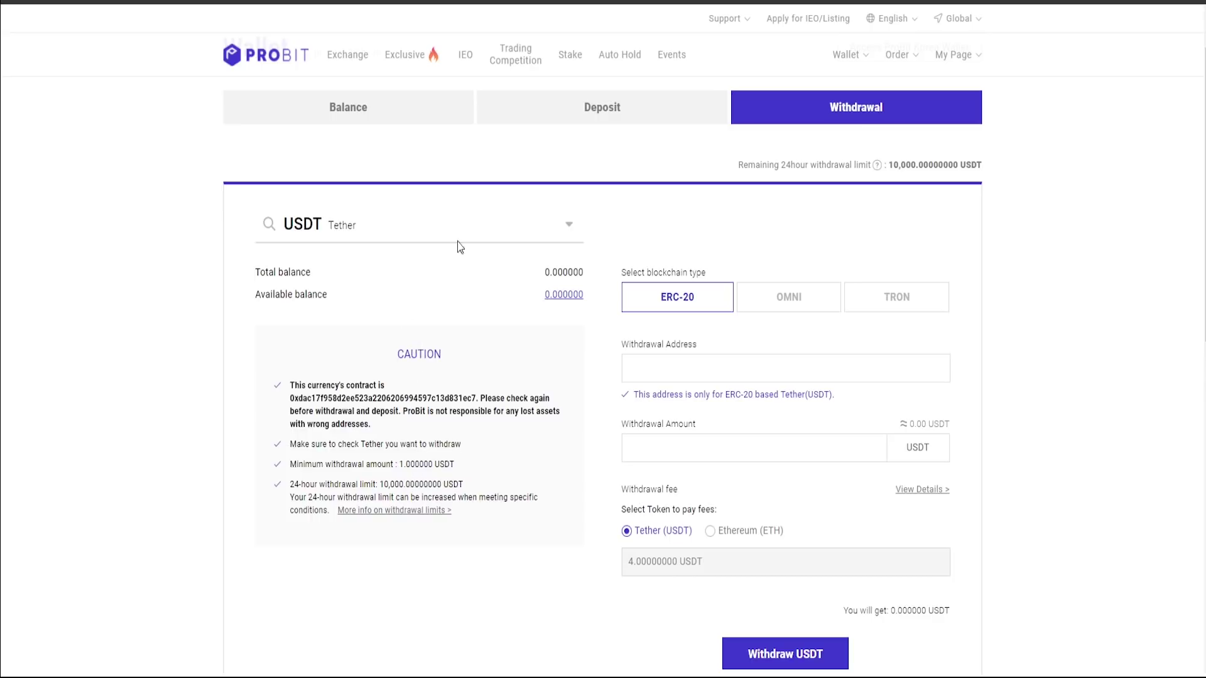
{"action": "left_click", "coordinate": [421, 226]}
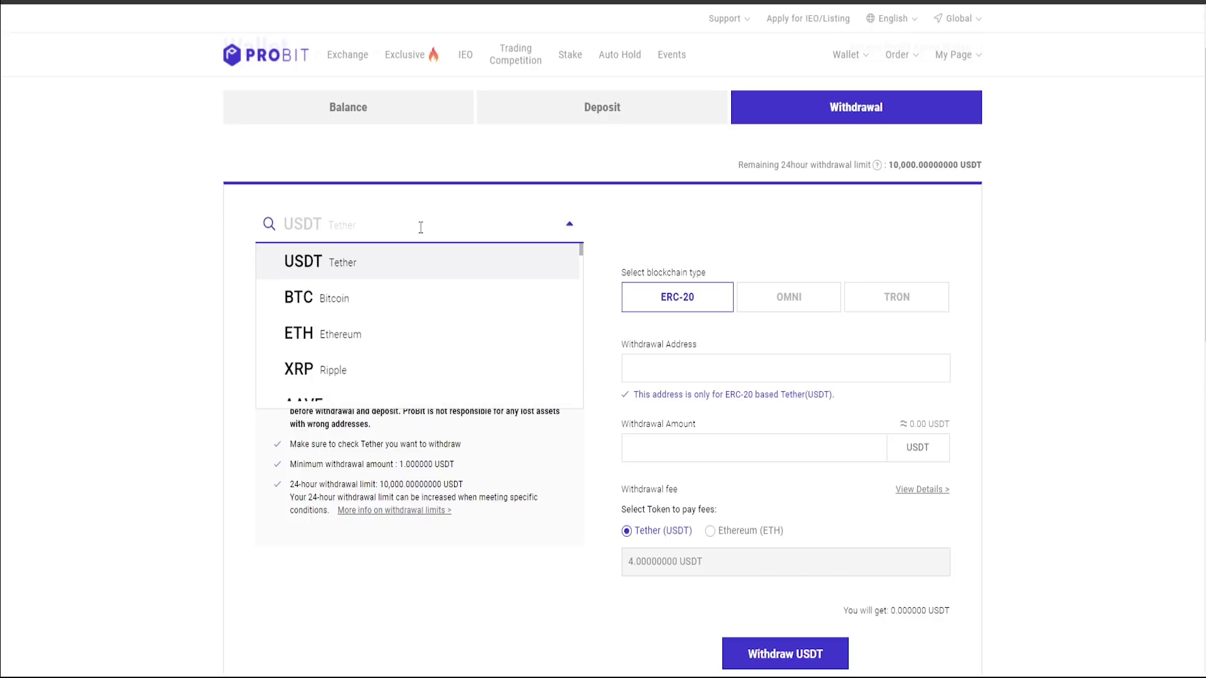
{"action": "type", "text": "pzm"}
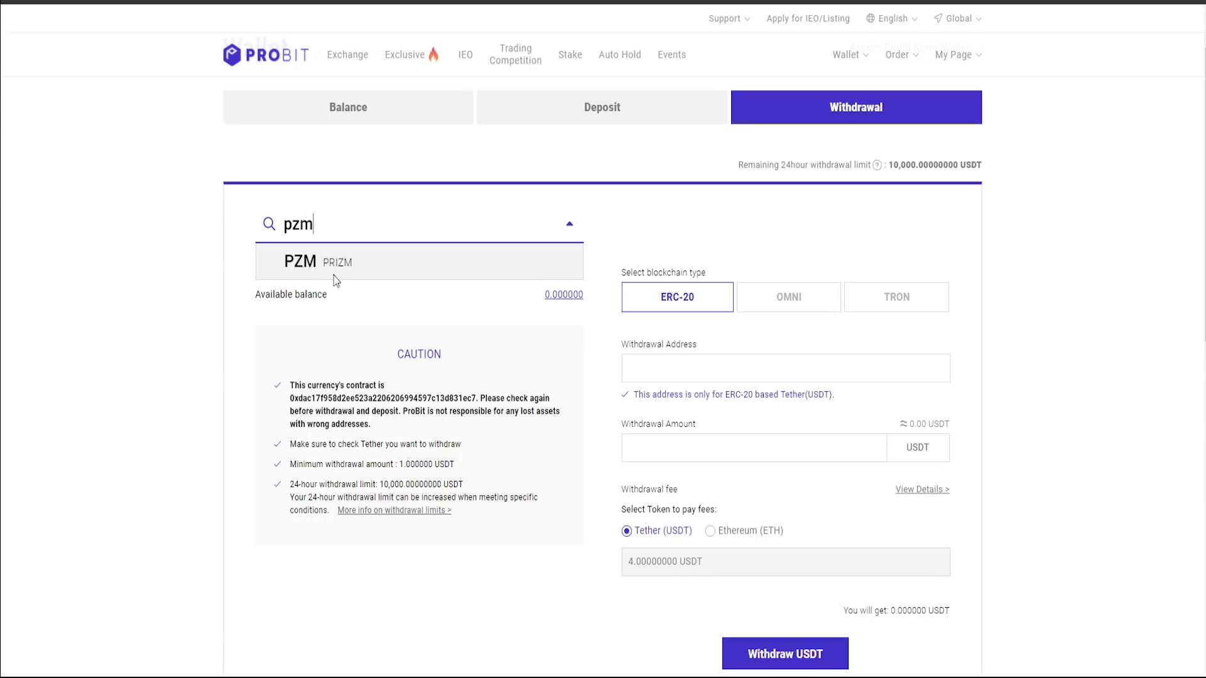
{"action": "left_click", "coordinate": [316, 263]}
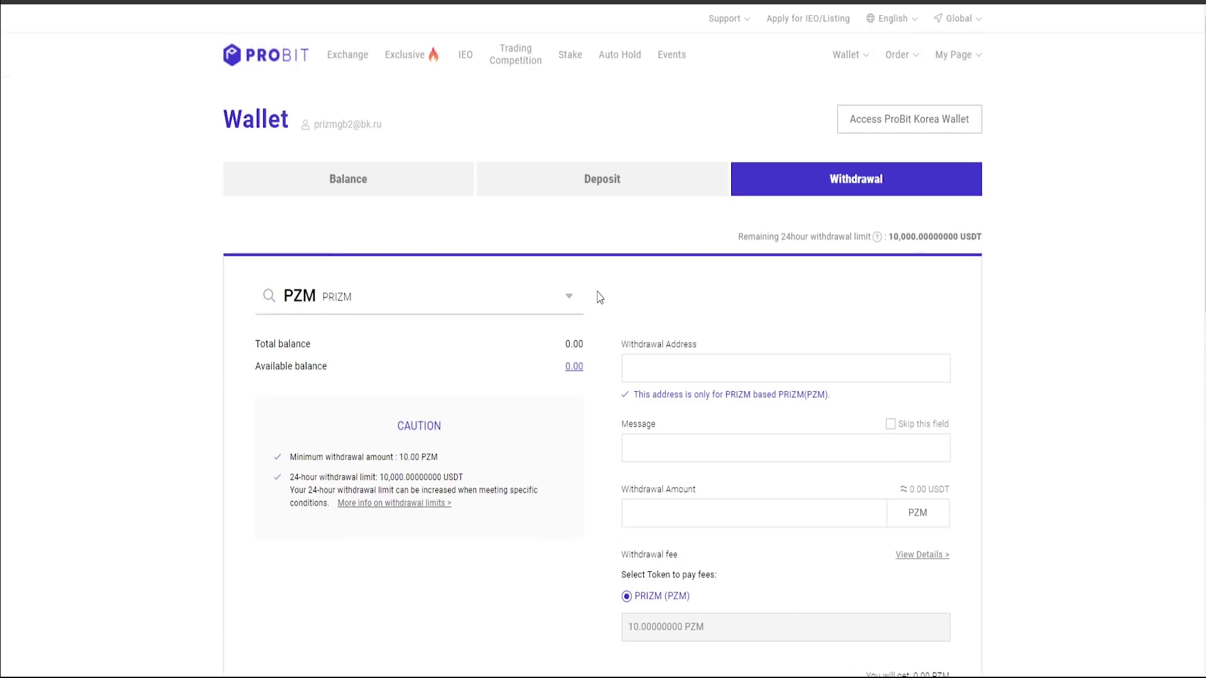
{"action": "scroll", "coordinate": [601, 299], "scroll_direction": "down", "scroll_amount": 1}
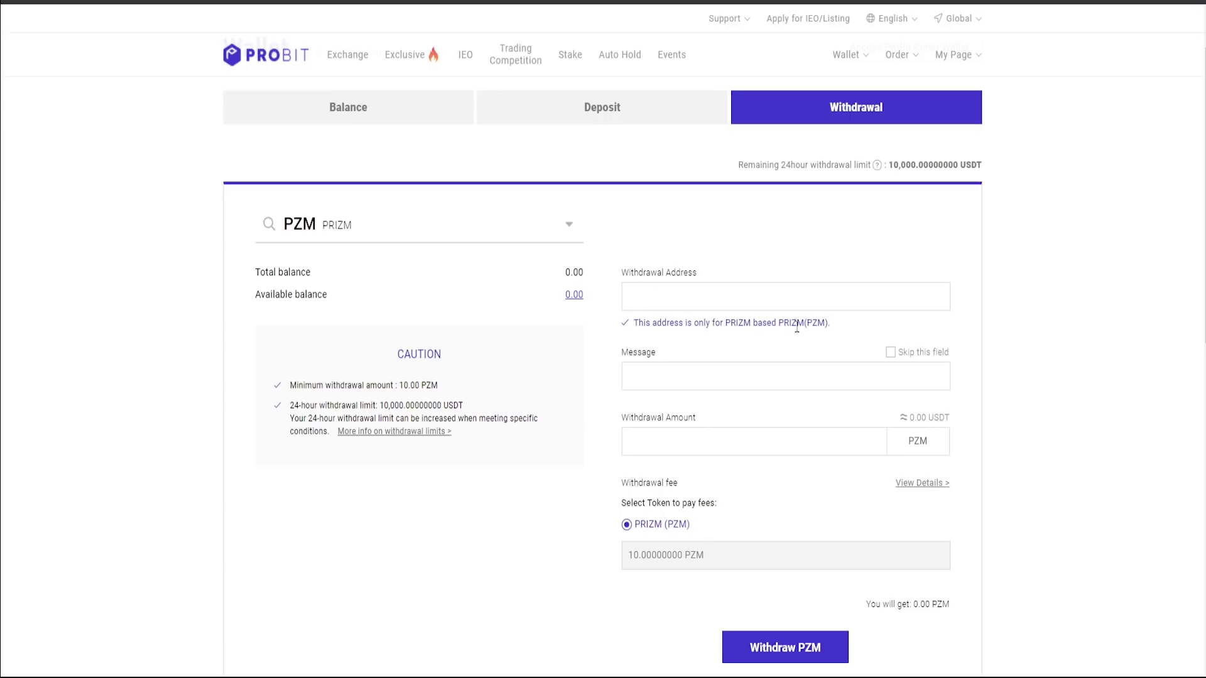
{"action": "left_click", "coordinate": [891, 352]}
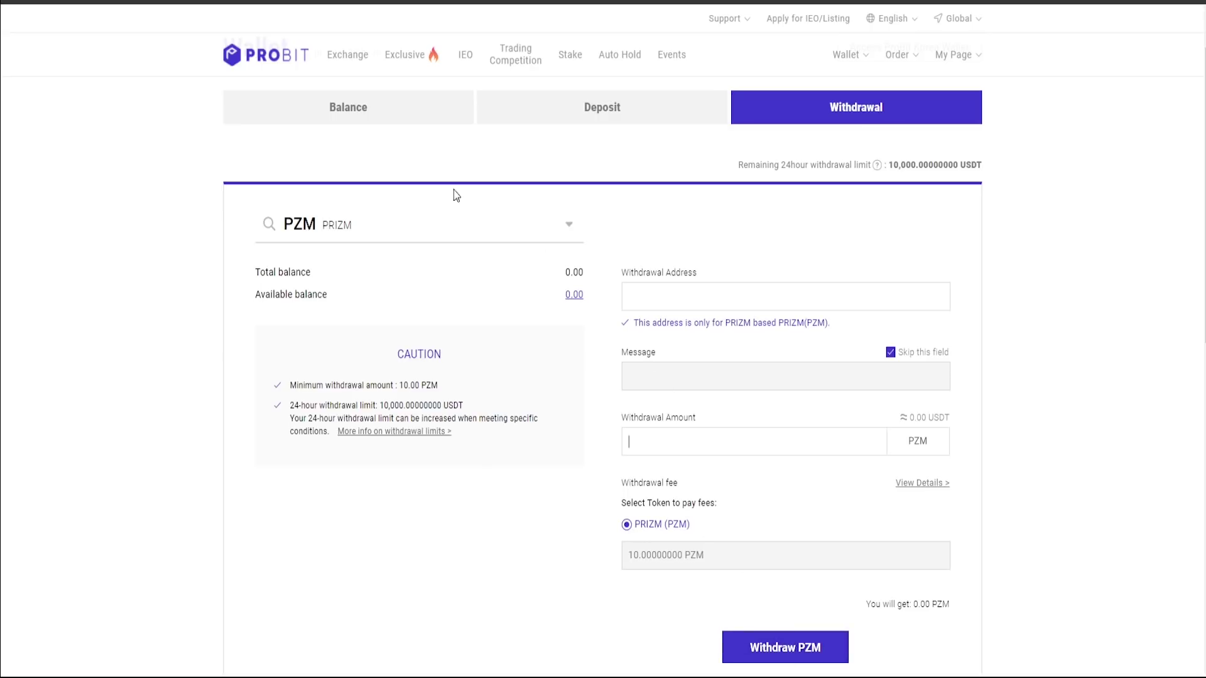
Search the exchange's market list for PZM, add PRIZM to the favorites and load its PZM/USDT market
{"action": "left_click", "coordinate": [344, 60]}
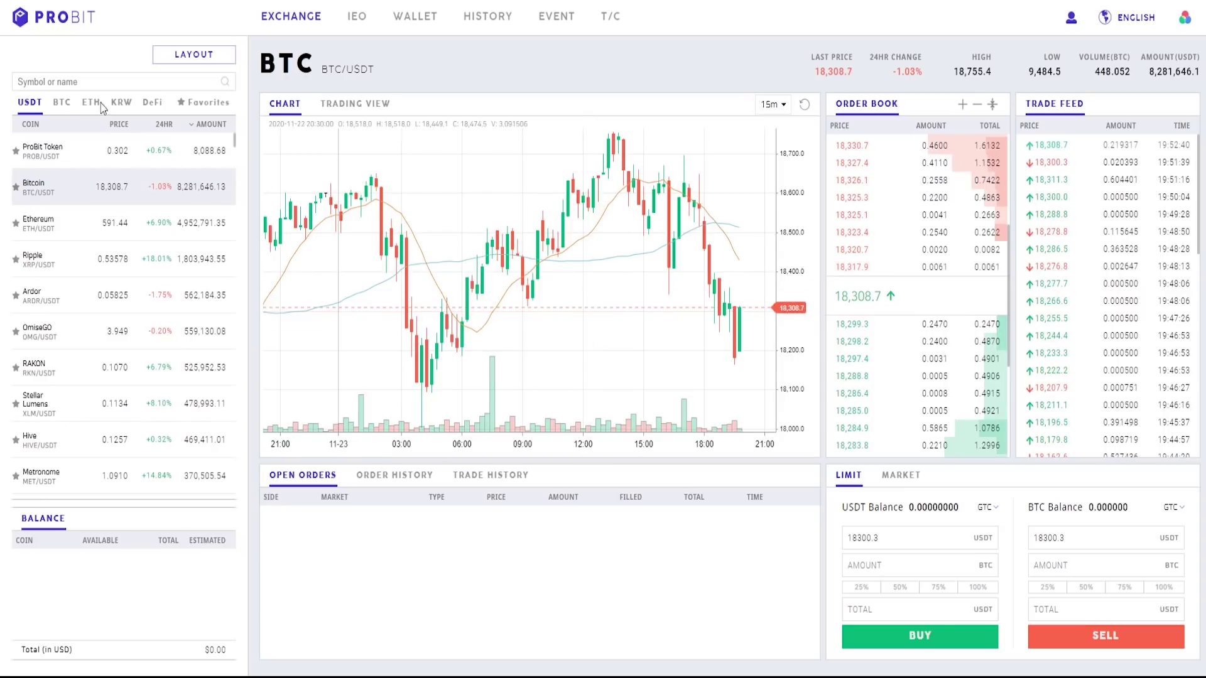
{"action": "left_click", "coordinate": [71, 82]}
{"action": "type", "text": "PZM"}
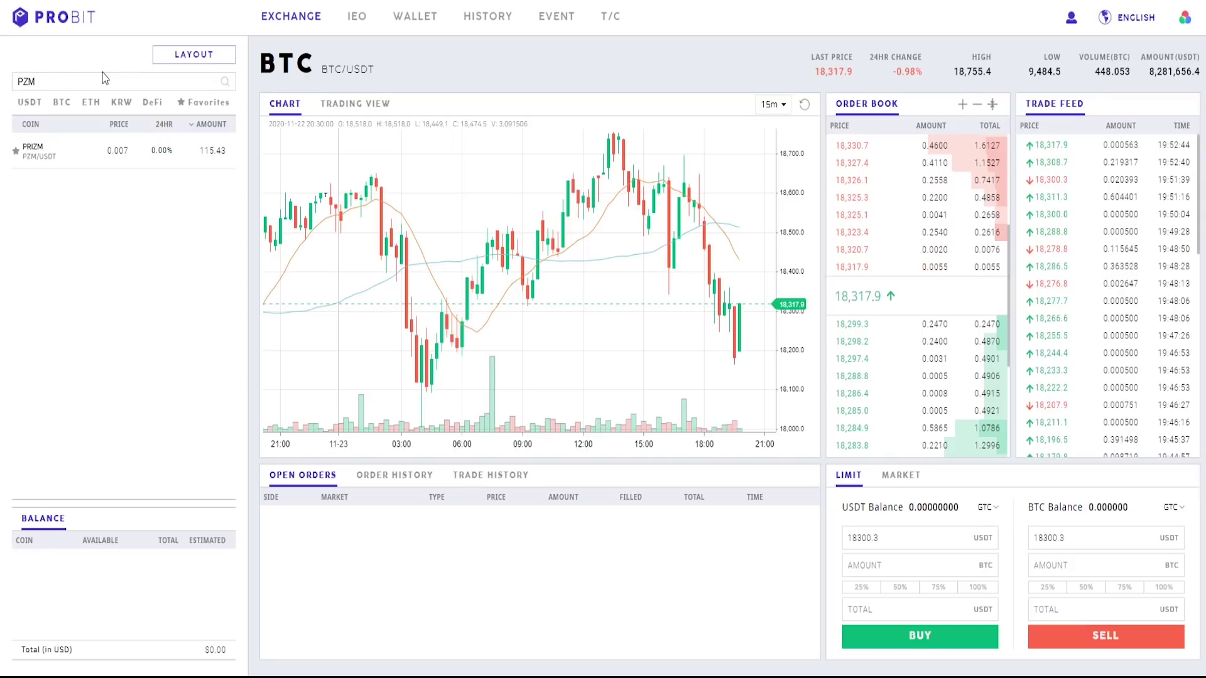
{"action": "left_click", "coordinate": [14, 151]}
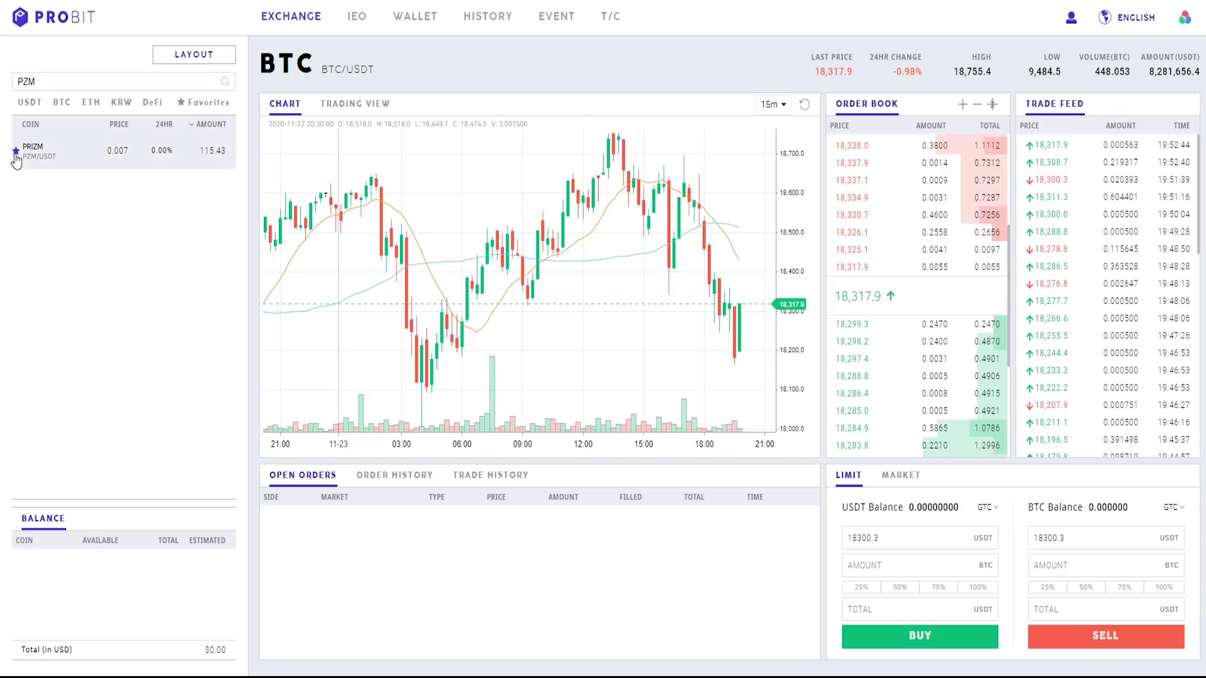
{"action": "left_click", "coordinate": [37, 160]}
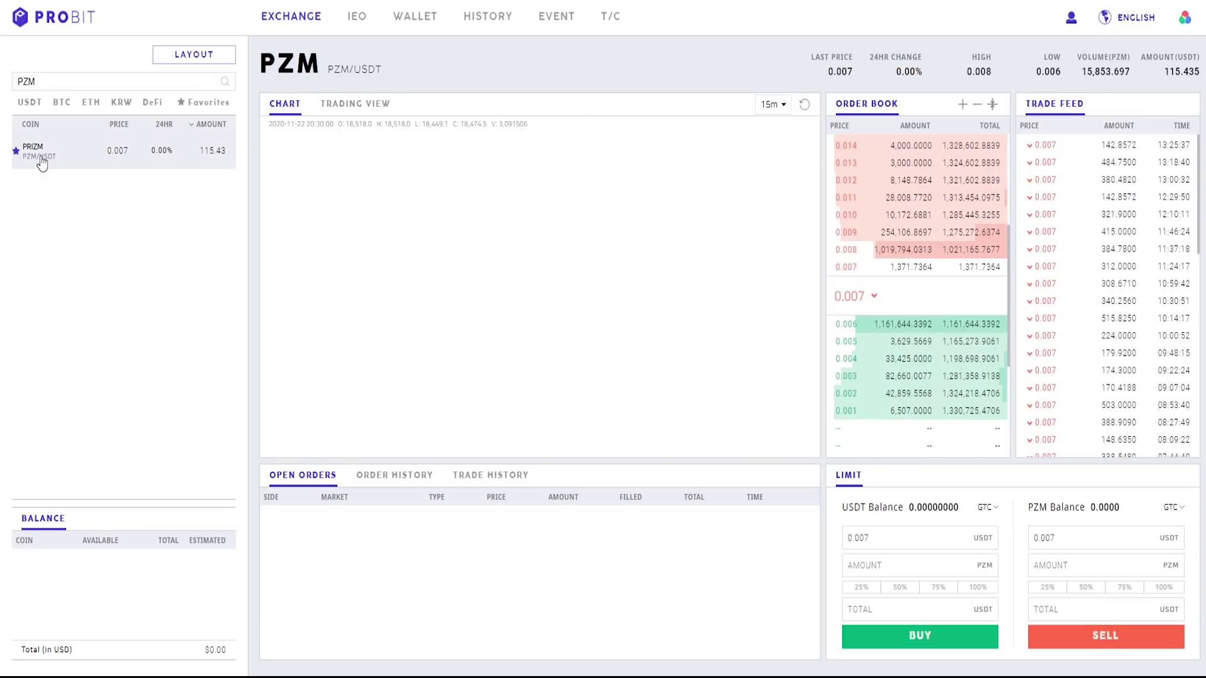
Check the favorites and USDT market lists, then examine the older price history on the PZM/USDT chart
{"action": "left_click", "coordinate": [214, 106]}
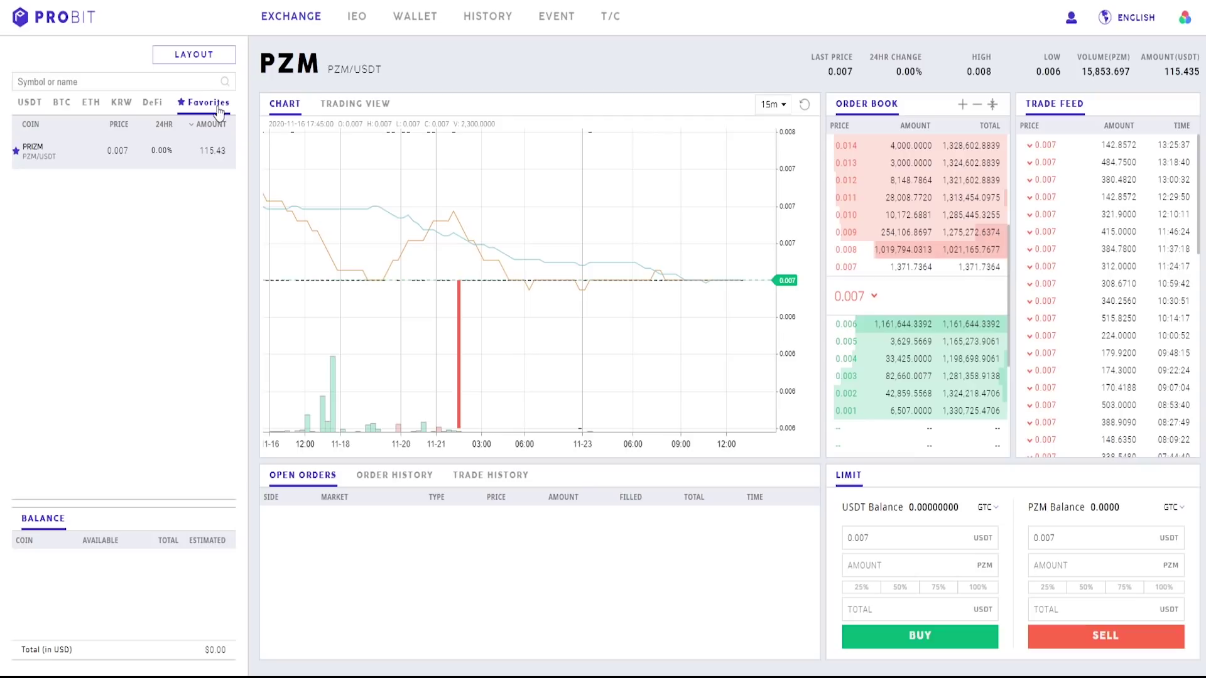
{"action": "left_click", "coordinate": [30, 102]}
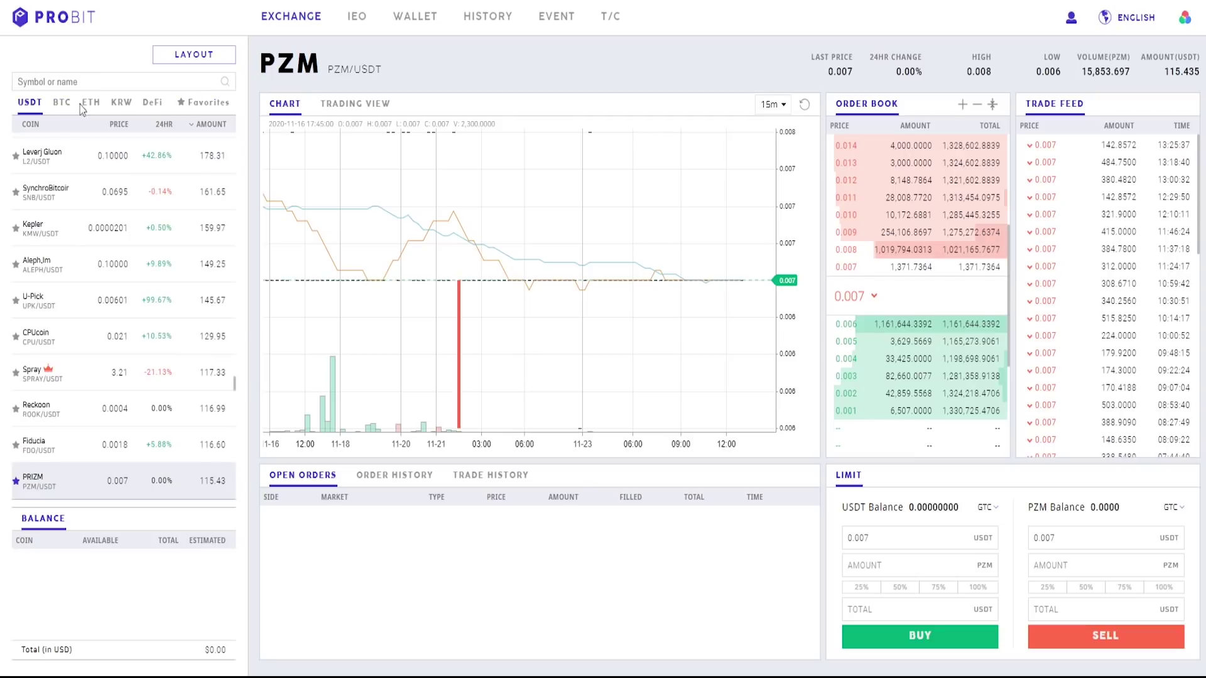
{"action": "scroll", "coordinate": [580, 250], "scroll_direction": "down", "scroll_amount": 5}
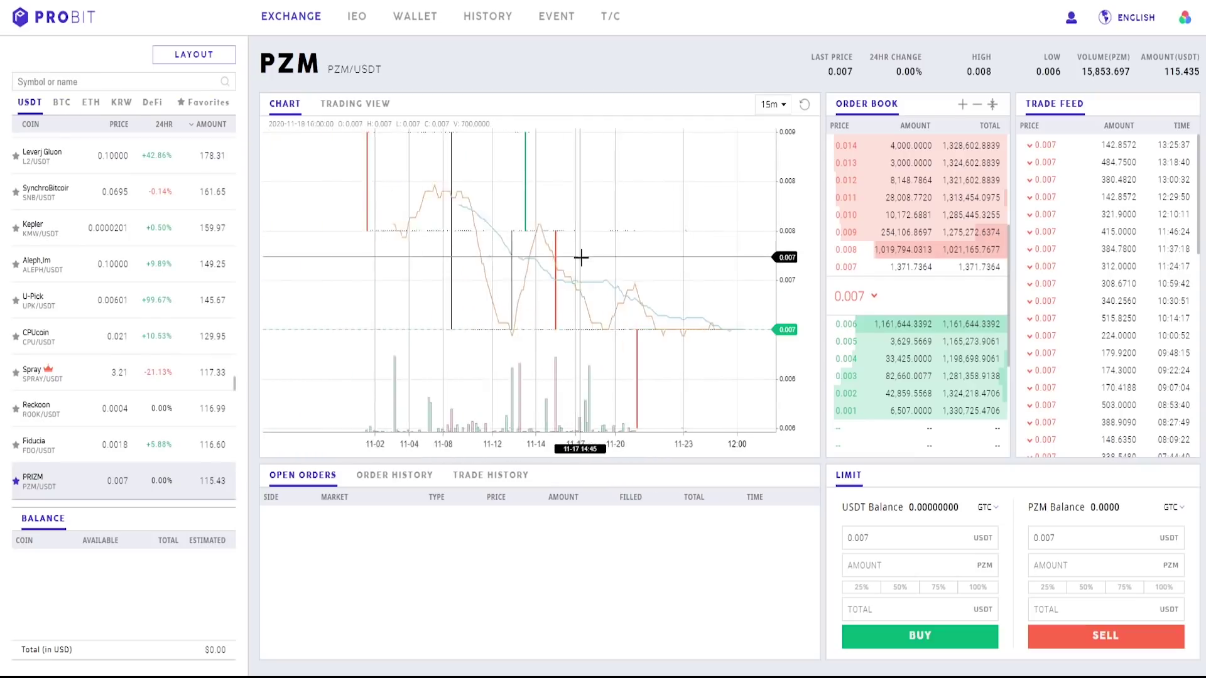
{"action": "scroll", "coordinate": [588, 275], "scroll_direction": "down", "scroll_amount": 4}
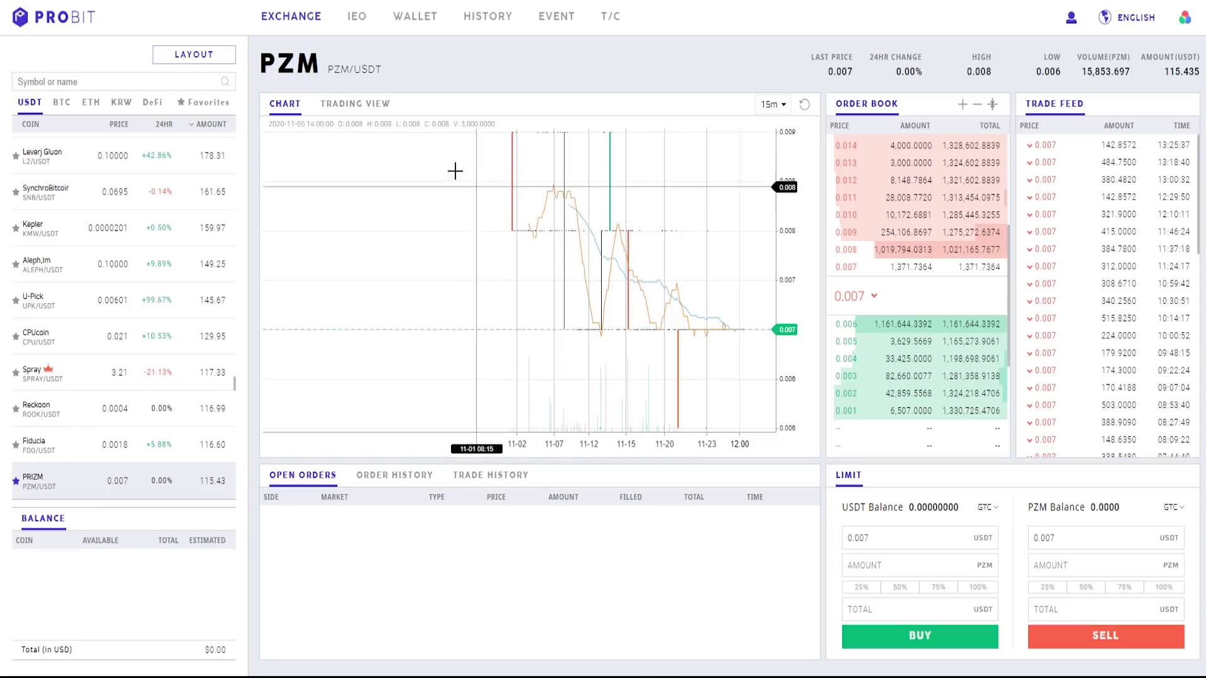
Show the PZM/USDT market in the Trading View chart with the Heikin Ashi style and browse the available indicators
{"action": "left_click", "coordinate": [344, 110]}
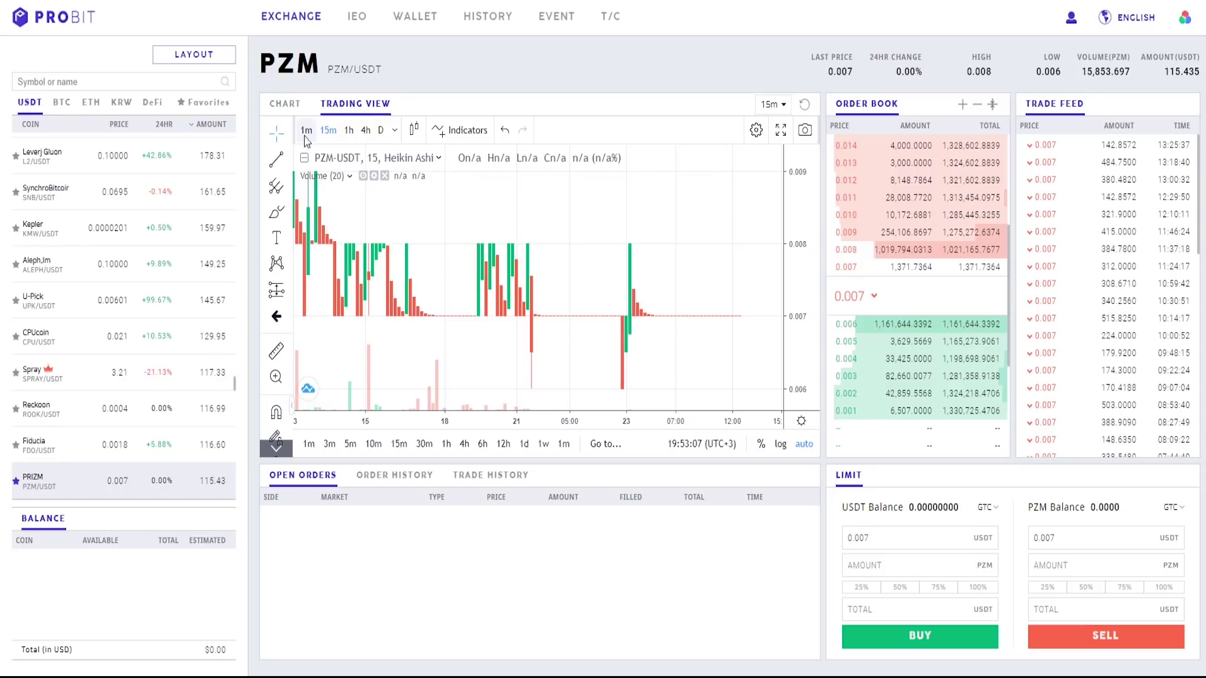
{"action": "left_click", "coordinate": [414, 130]}
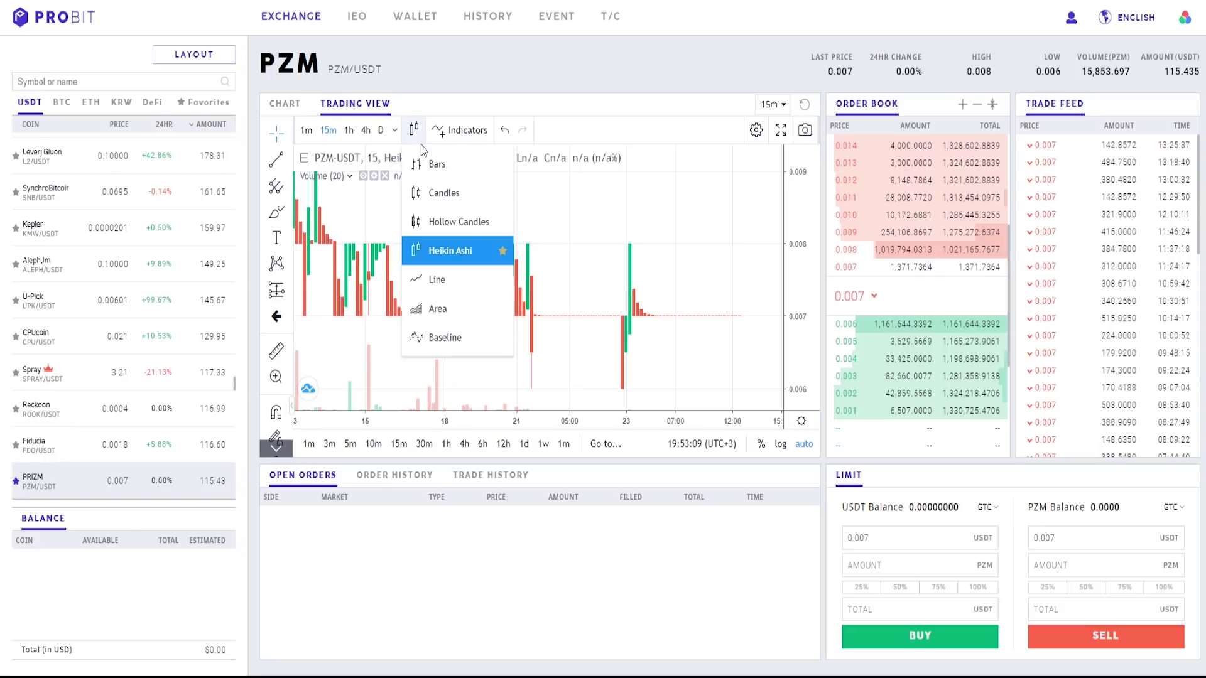
{"action": "left_click", "coordinate": [453, 250]}
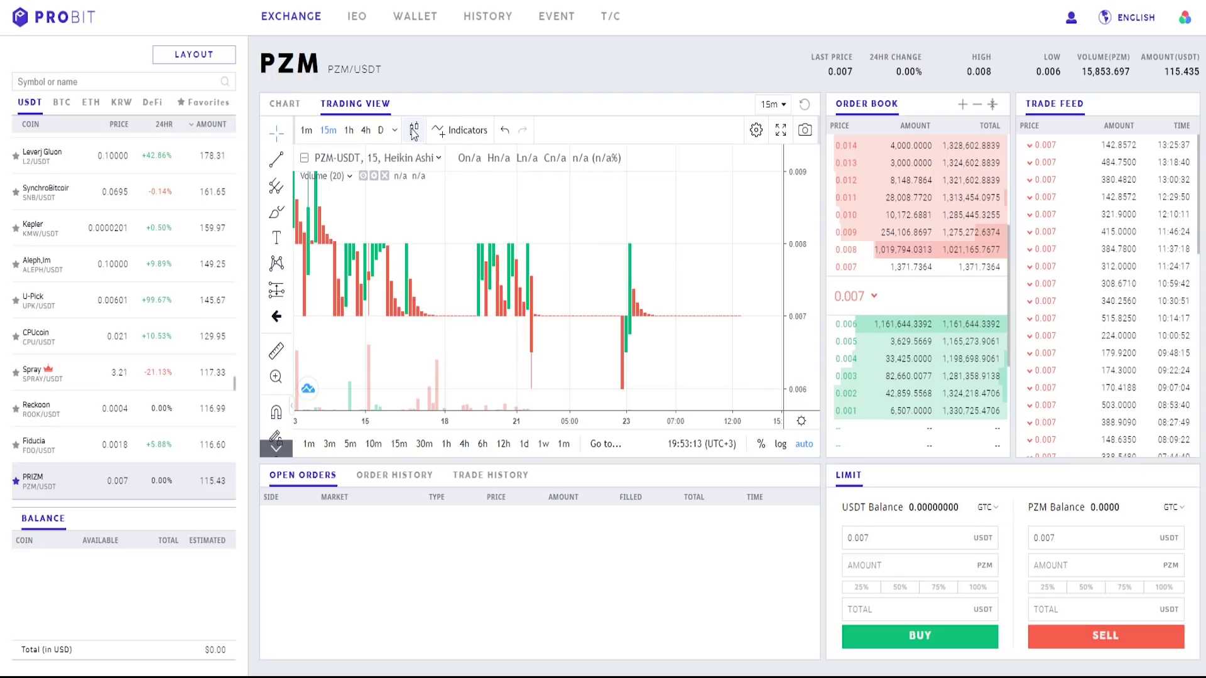
{"action": "left_click", "coordinate": [466, 132]}
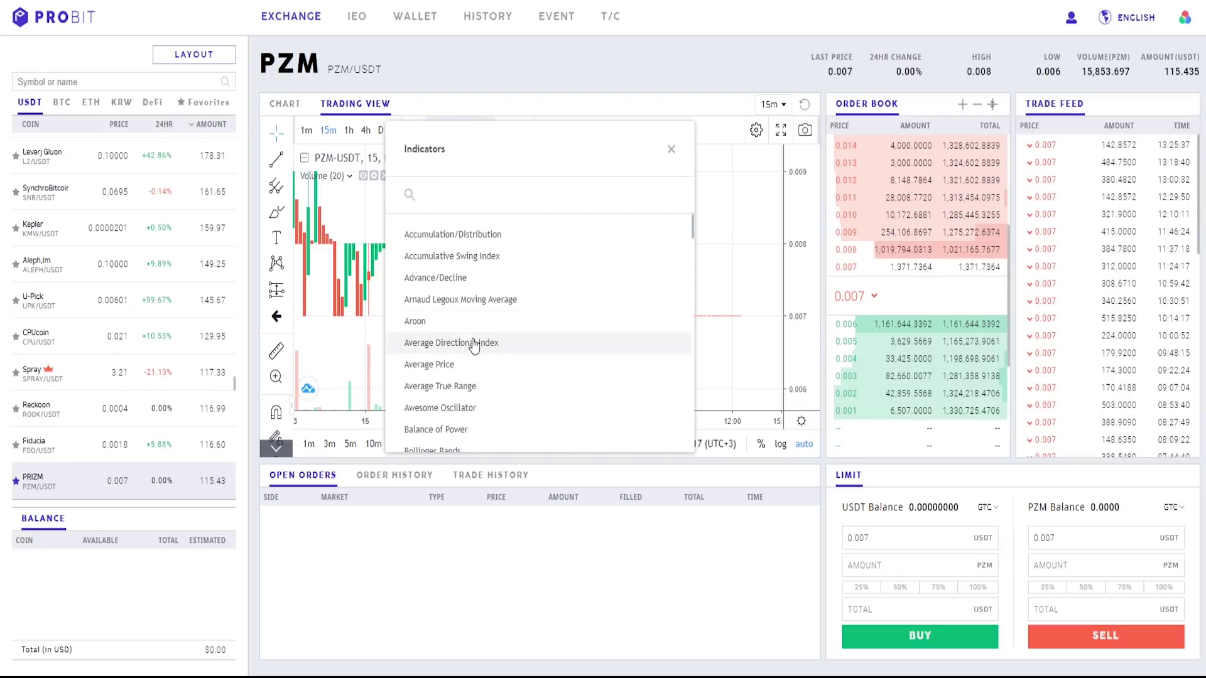
{"action": "scroll", "coordinate": [472, 349], "scroll_direction": "down", "scroll_amount": 3}
{"action": "scroll", "coordinate": [472, 350], "scroll_direction": "up", "scroll_amount": 3}
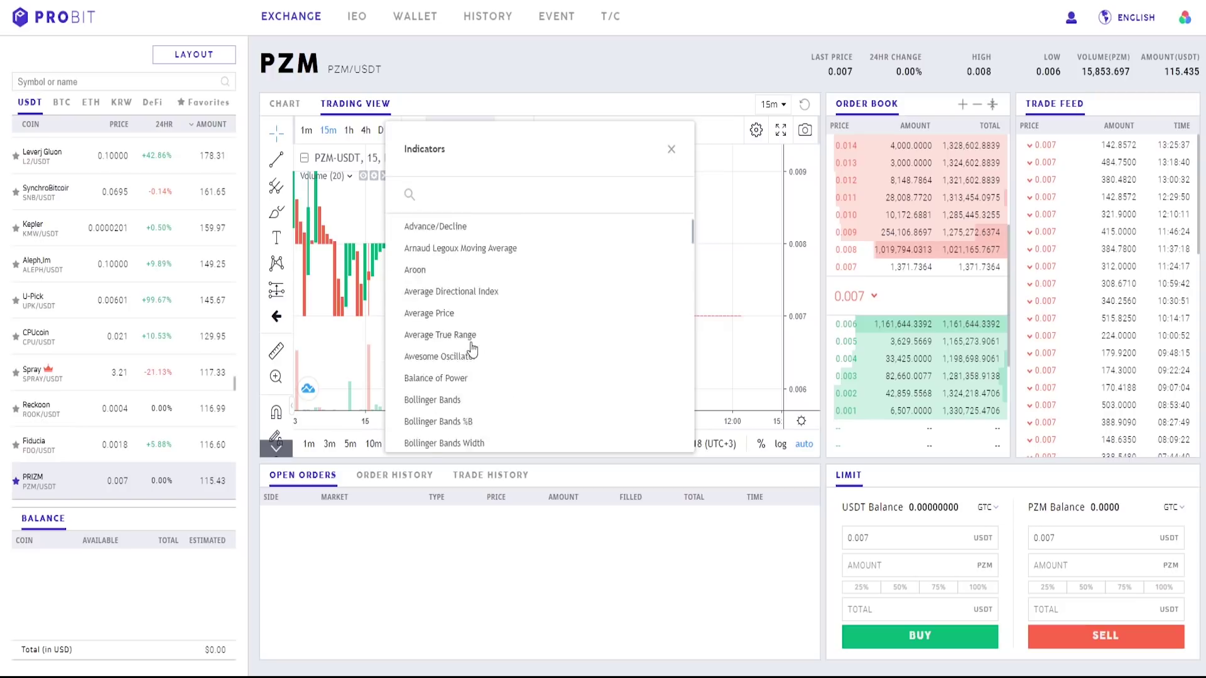
{"action": "left_click", "coordinate": [671, 150]}
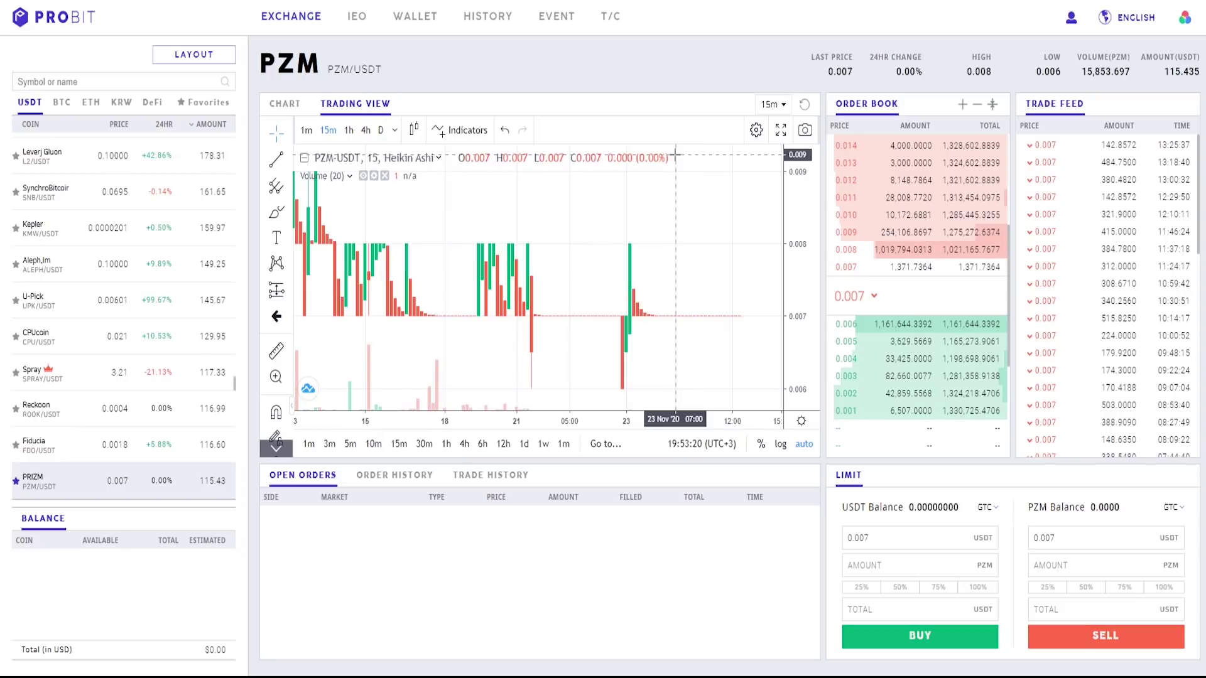
Review the chart's style, scales, background and timezone/sessions settings without changing them
{"action": "left_click", "coordinate": [756, 131]}
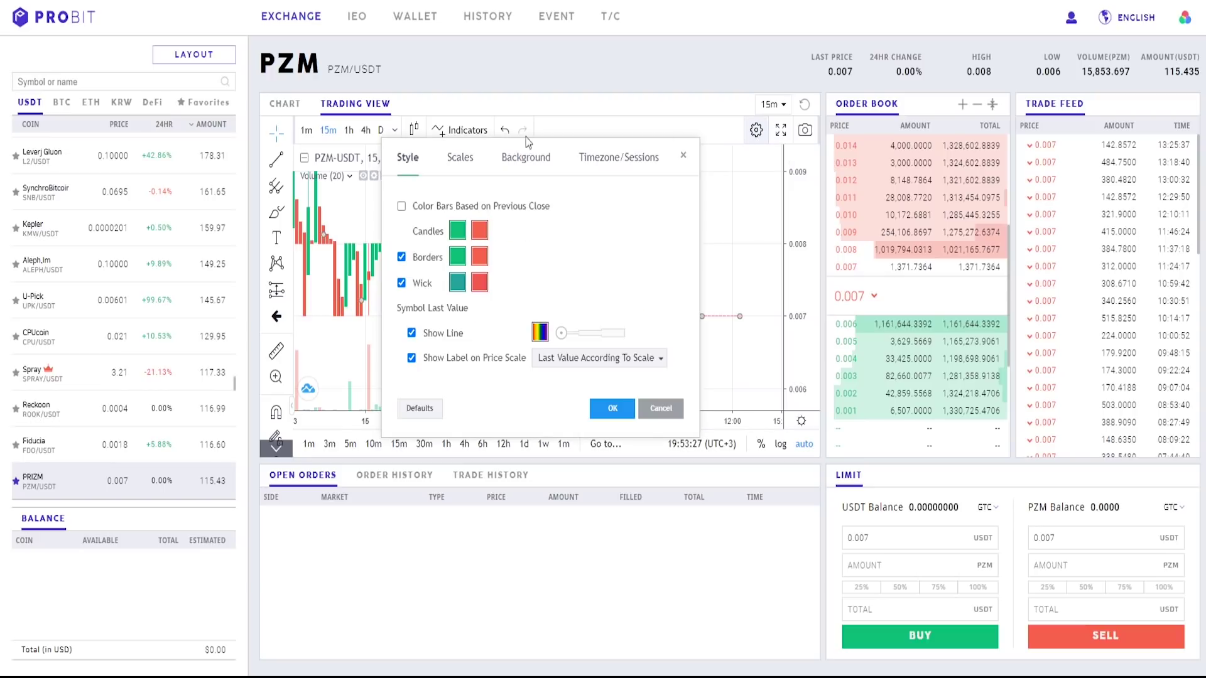
{"action": "left_click", "coordinate": [454, 163]}
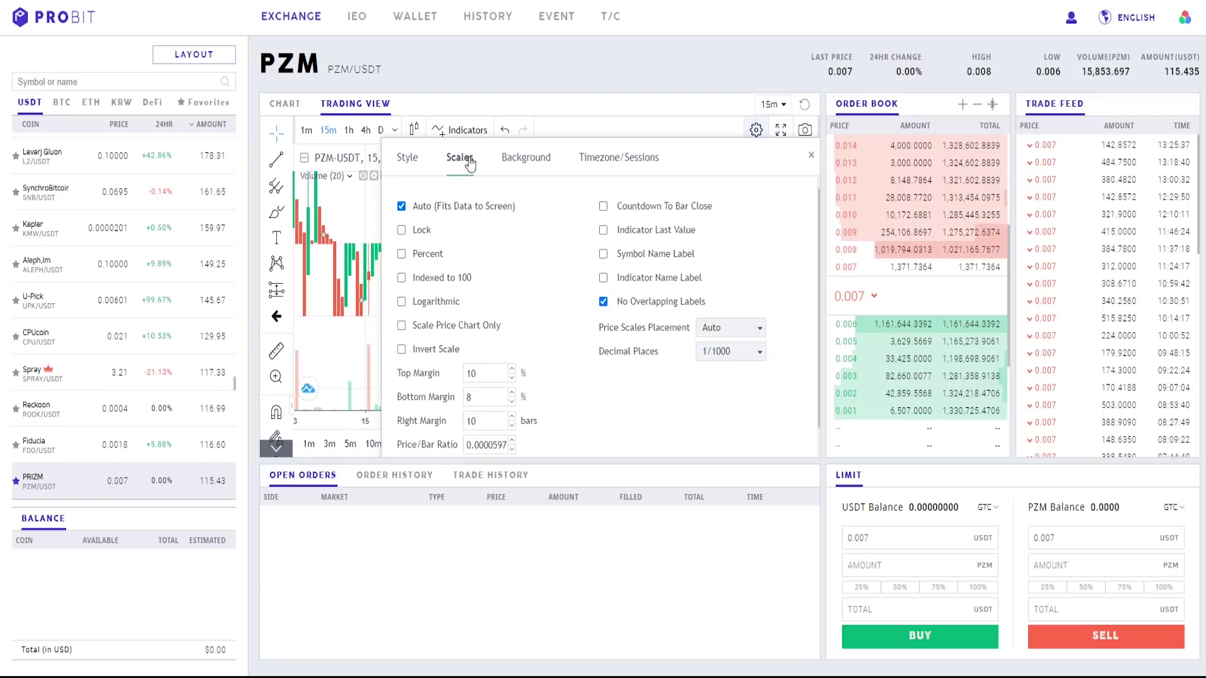
{"action": "left_click", "coordinate": [531, 161]}
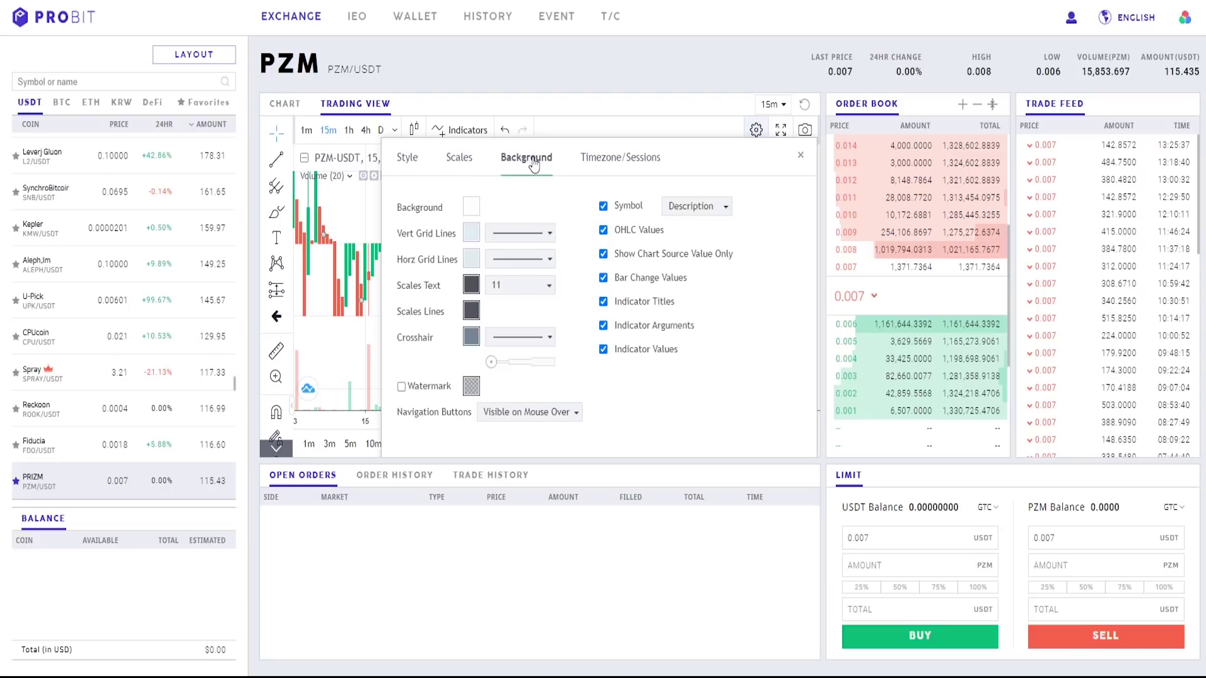
{"action": "left_click", "coordinate": [611, 167]}
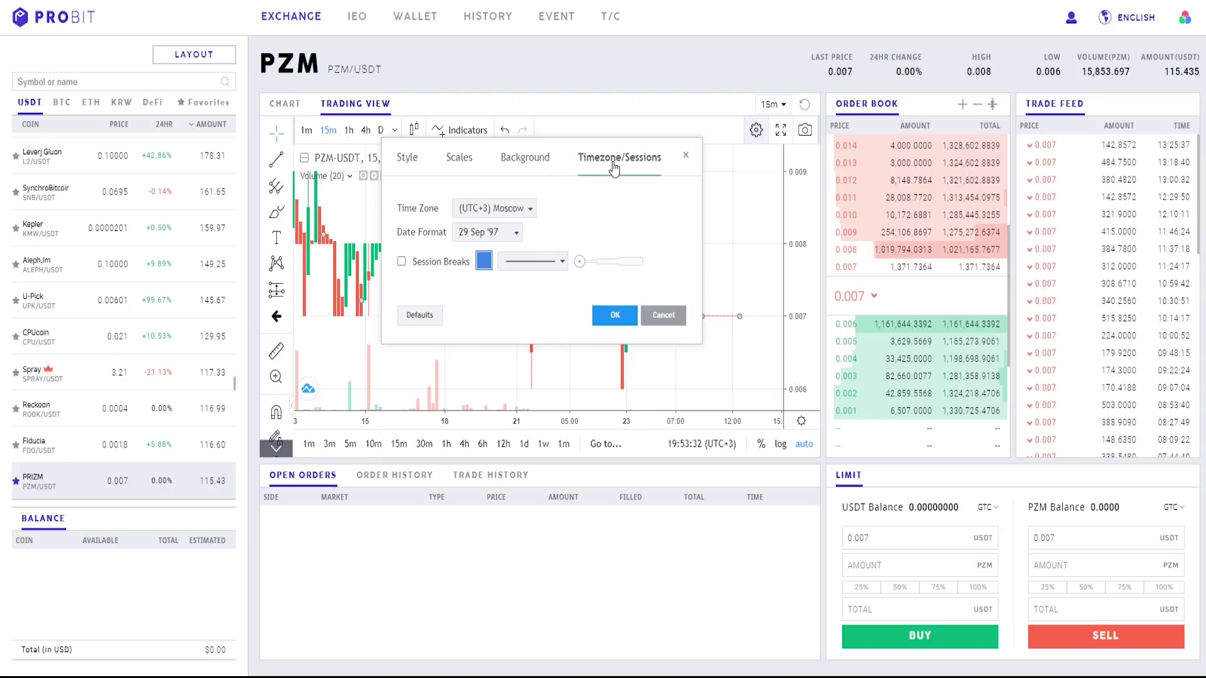
{"action": "left_click", "coordinate": [685, 157]}
Examine the PZM/USDT price history in full screen and again in the normal view at different time ranges
{"action": "left_click", "coordinate": [781, 130]}
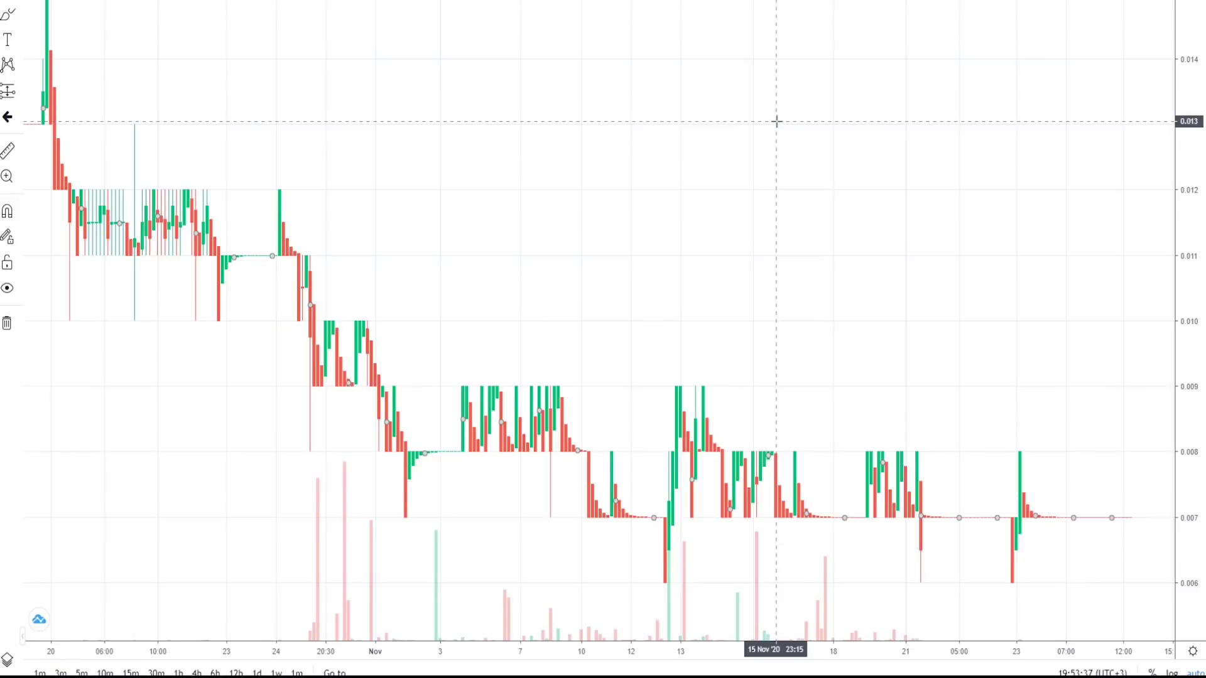
{"action": "scroll", "coordinate": [776, 121], "scroll_direction": "up", "scroll_amount": 2}
{"action": "key", "text": "Escape"}
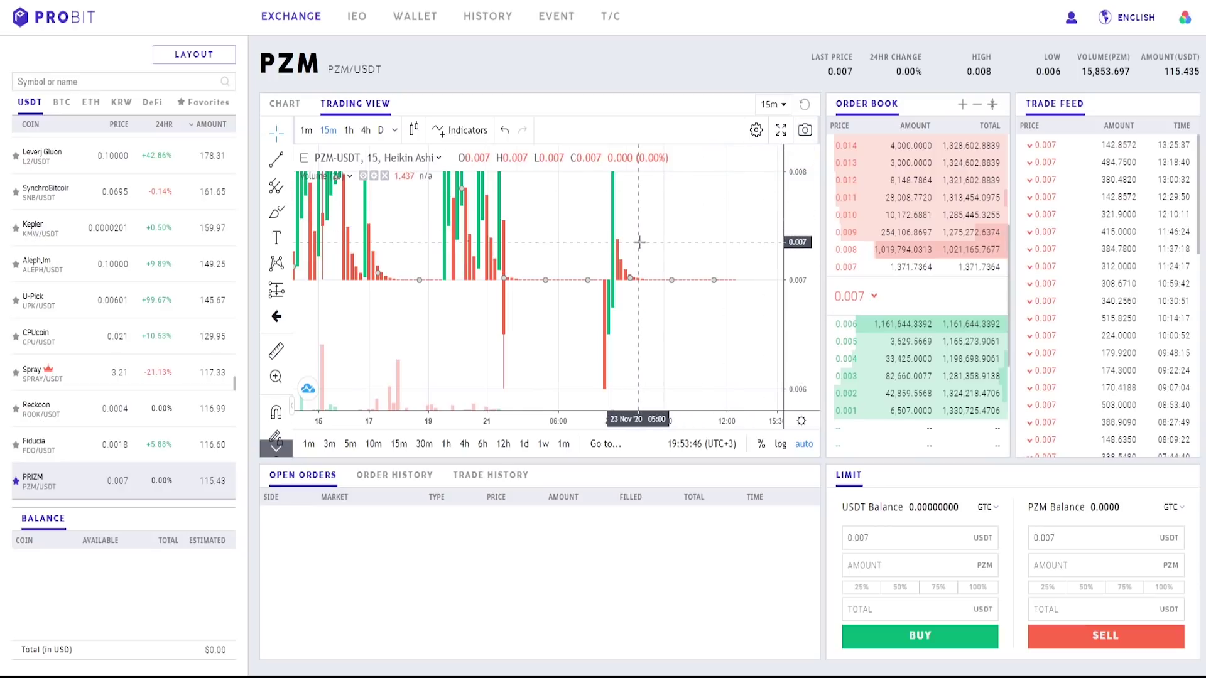
{"action": "scroll", "coordinate": [640, 242], "scroll_direction": "down", "scroll_amount": 2}
{"action": "scroll", "coordinate": [640, 242], "scroll_direction": "down", "scroll_amount": 3}
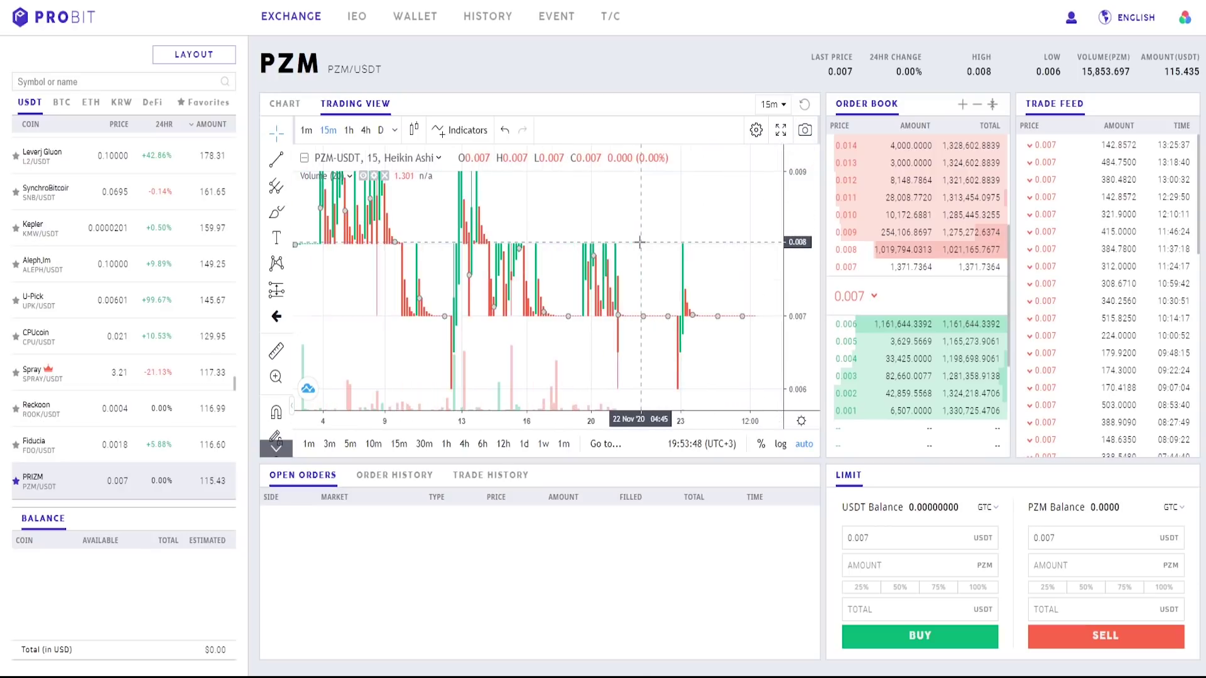
{"action": "scroll", "coordinate": [640, 242], "scroll_direction": "up", "scroll_amount": 3}
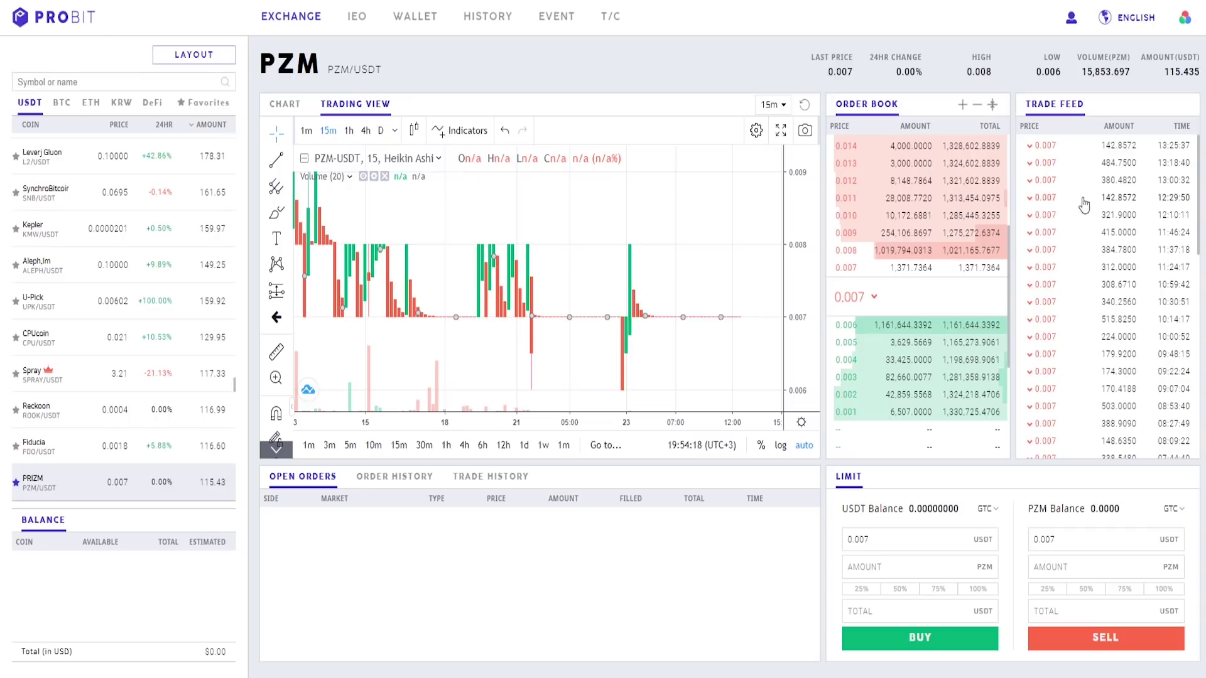
Look through older trades in the PZM trade feed and inspect the price and amount fields of the limit buy and sell forms
{"action": "scroll", "coordinate": [1083, 405], "scroll_direction": "down", "scroll_amount": 10}
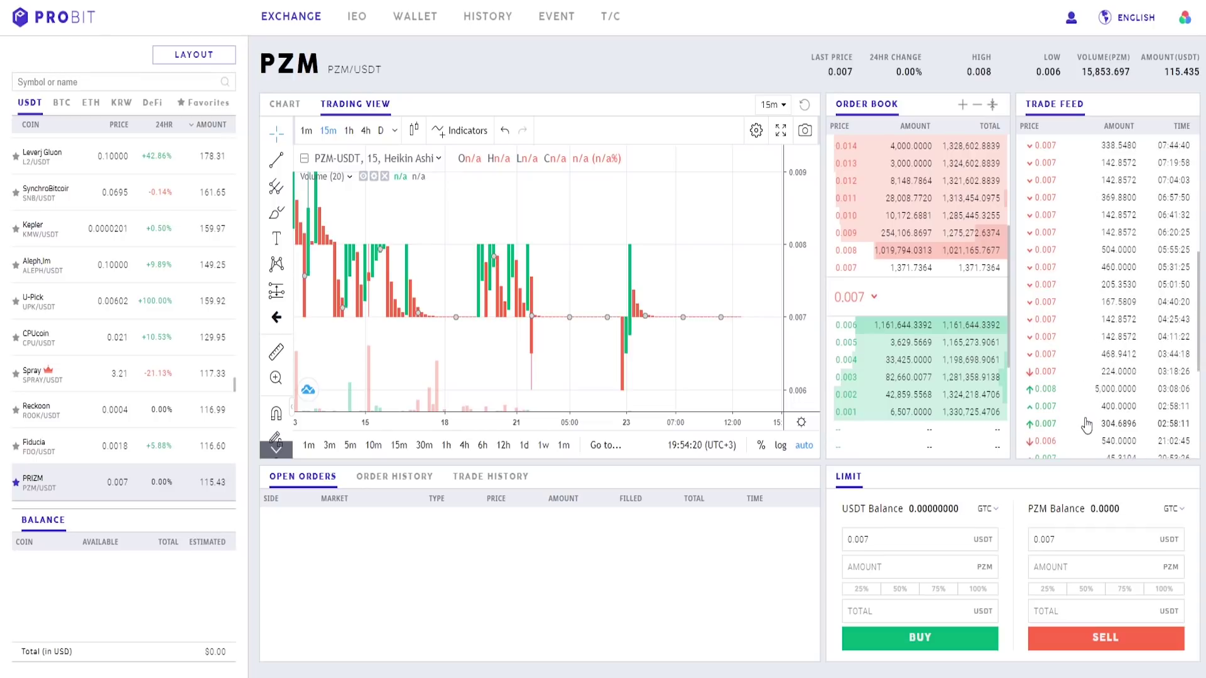
{"action": "scroll", "coordinate": [1093, 443], "scroll_direction": "down", "scroll_amount": 3}
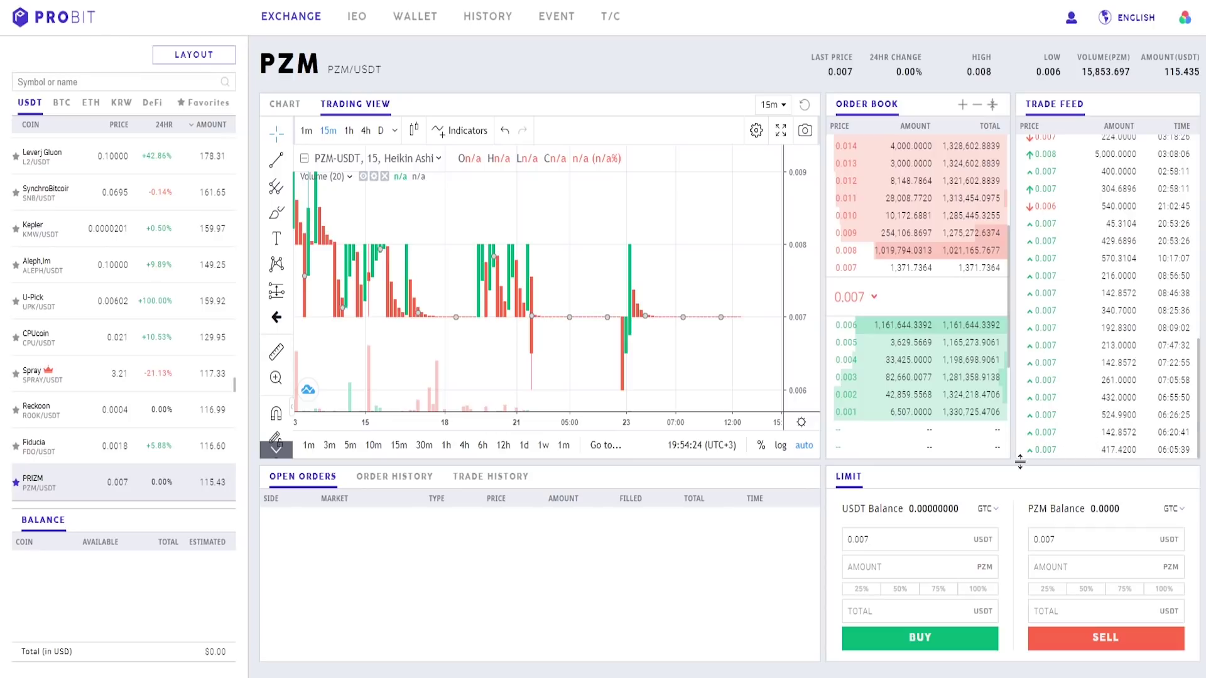
{"action": "left_click", "coordinate": [886, 532]}
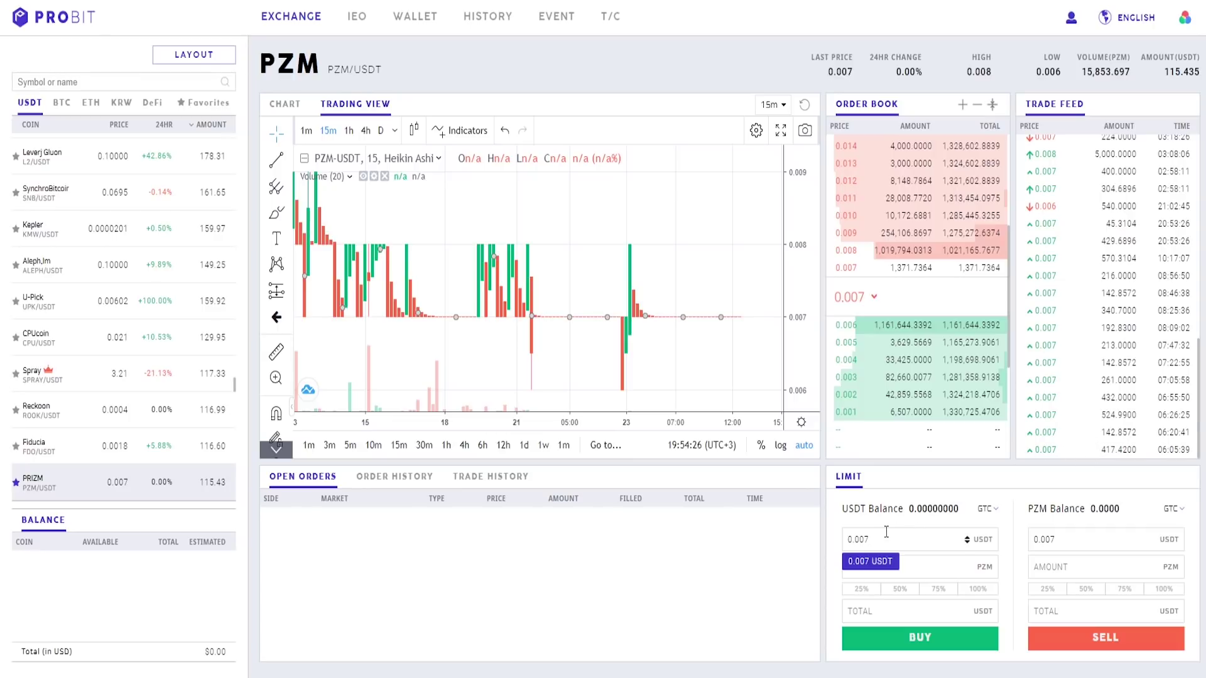
{"action": "left_click", "coordinate": [890, 565]}
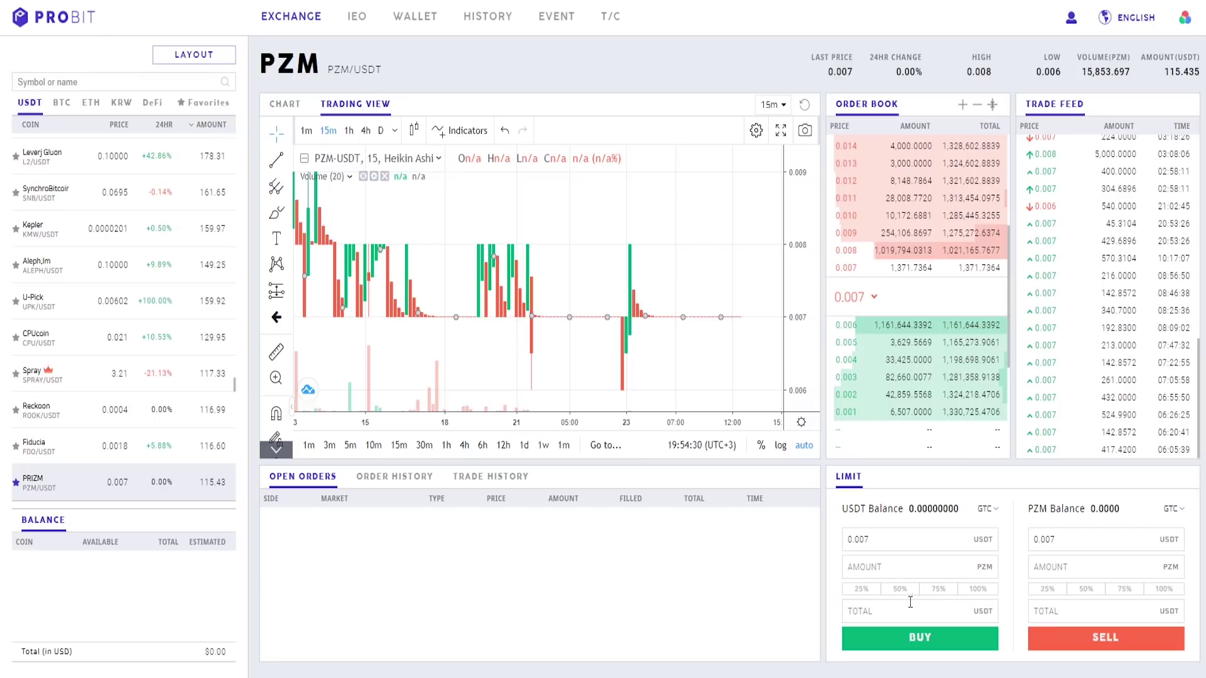
{"action": "left_click", "coordinate": [1041, 537]}
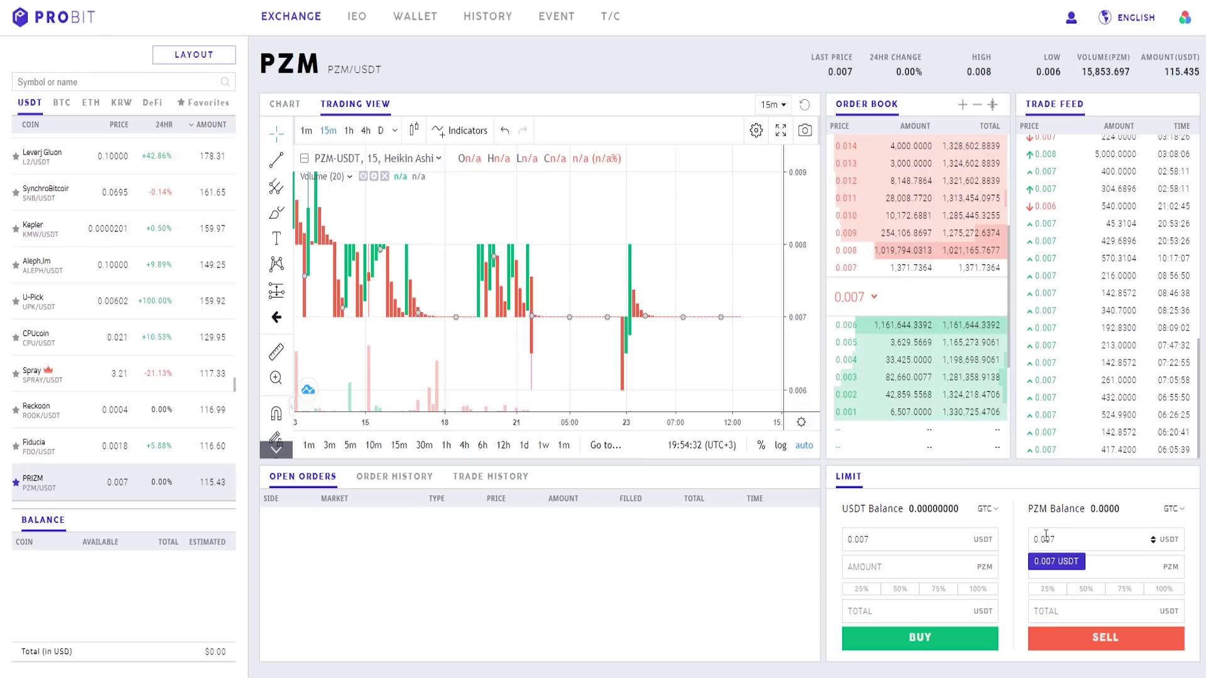
{"action": "left_click", "coordinate": [1049, 568]}
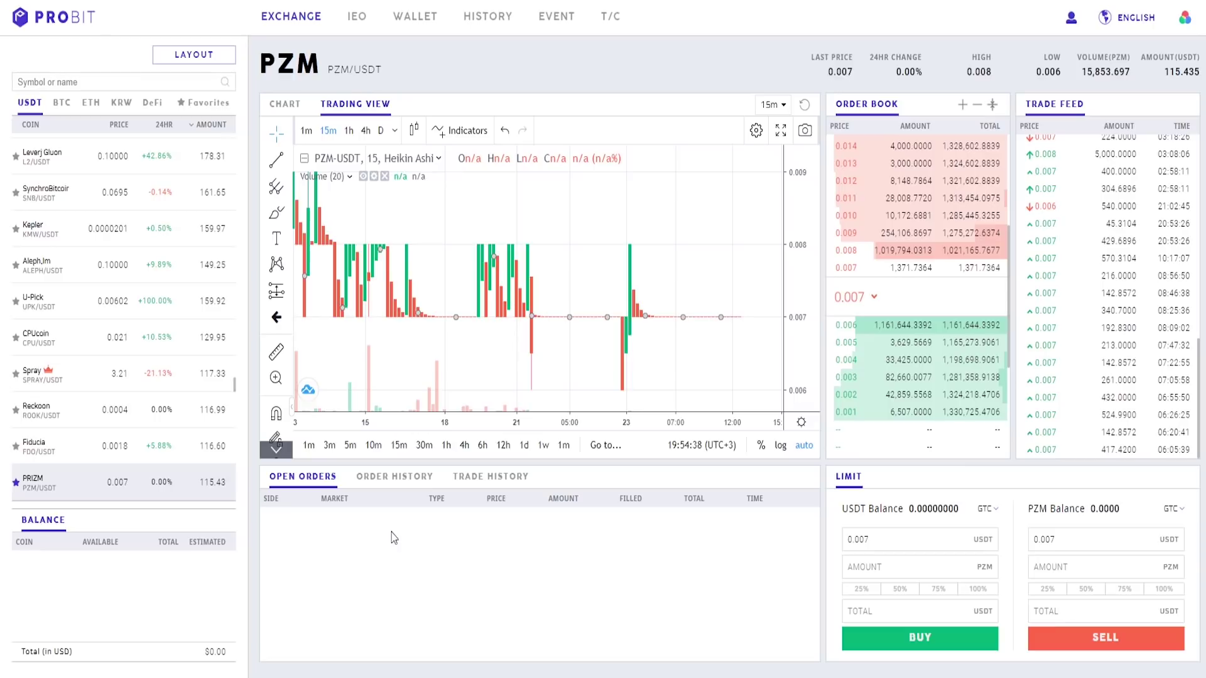
Check the order history and trade history, and return to the open orders list
{"action": "left_click", "coordinate": [372, 480]}
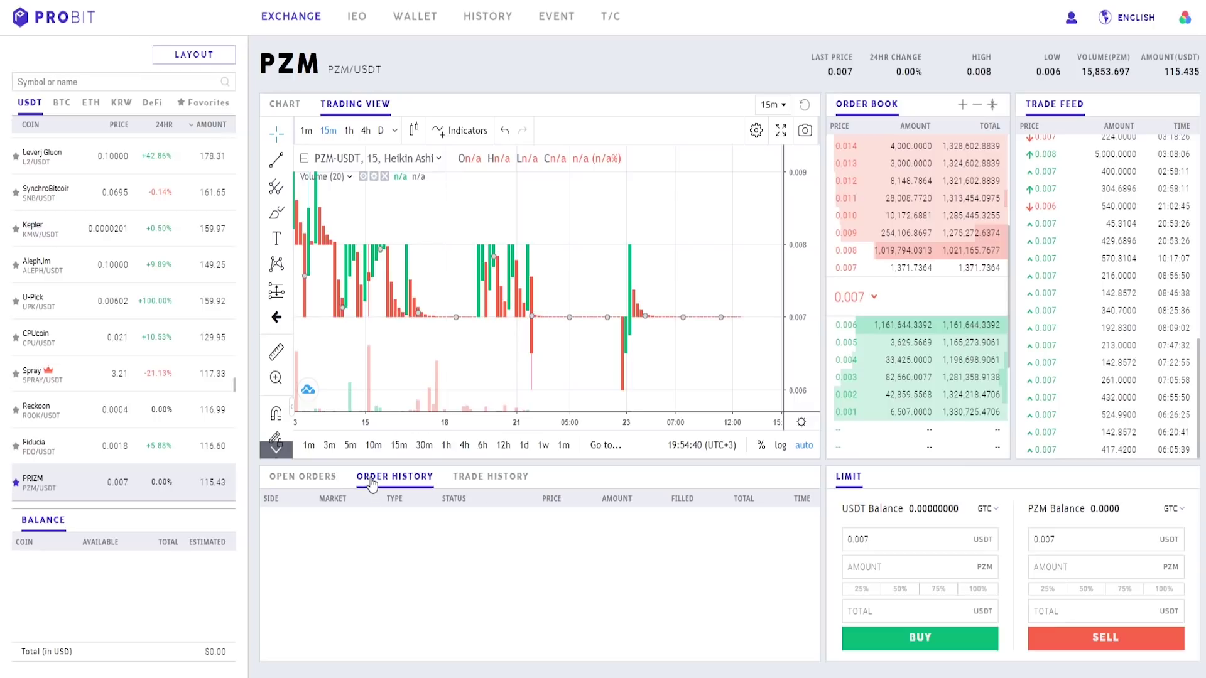
{"action": "left_click", "coordinate": [489, 487]}
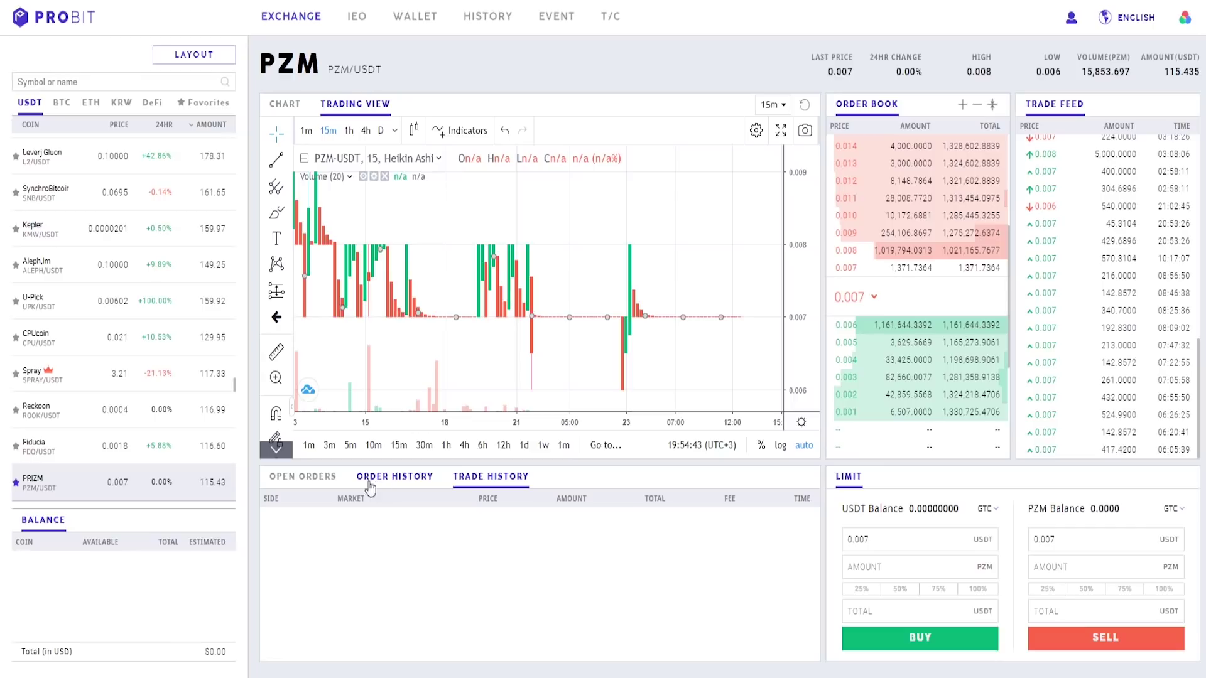
{"action": "left_click", "coordinate": [309, 482]}
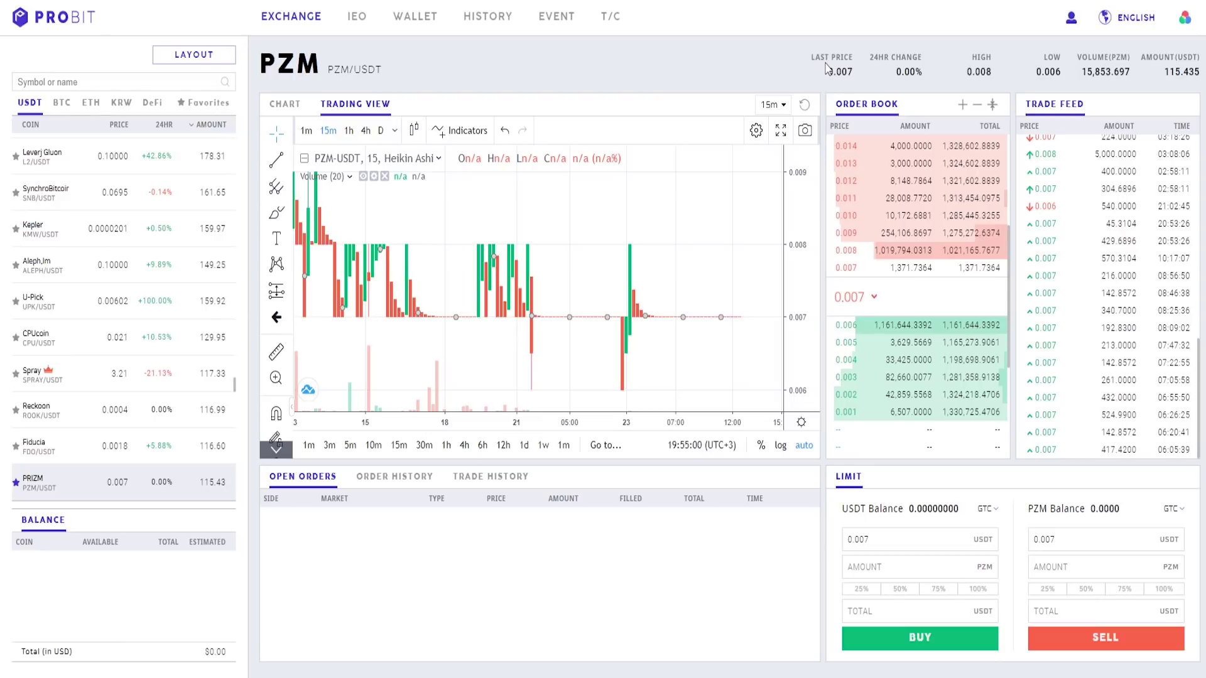
Try each of the six panel layouts for the trading screen
{"action": "left_click", "coordinate": [202, 58]}
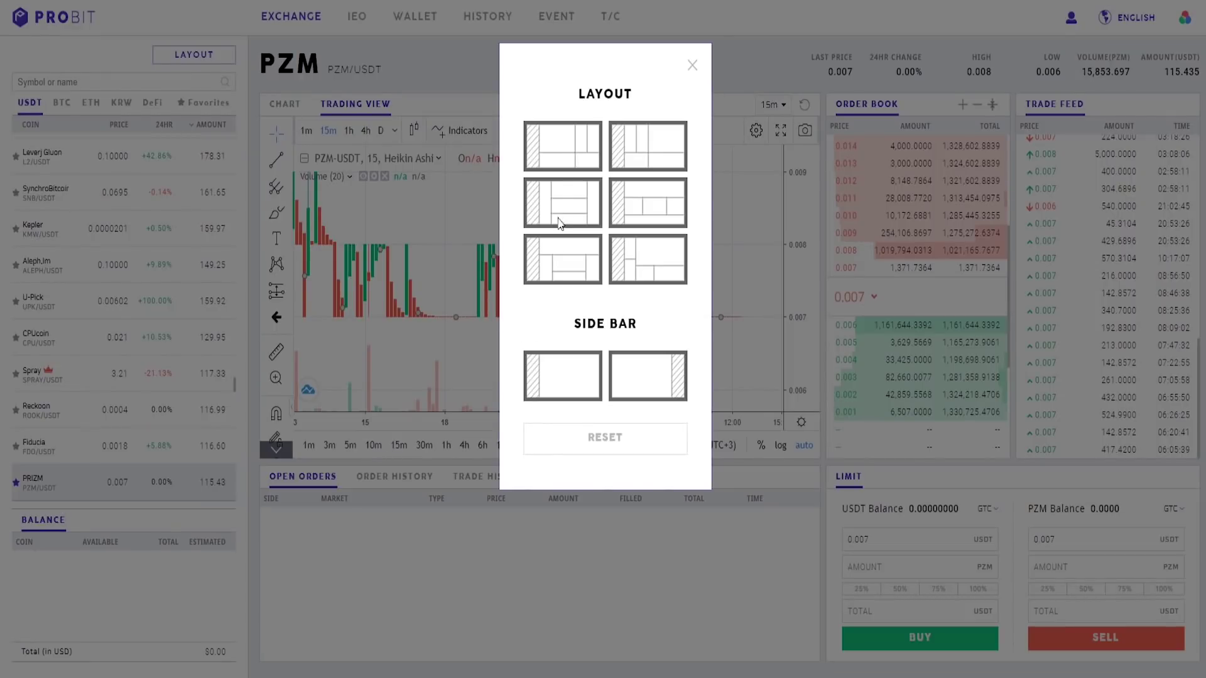
{"action": "left_click", "coordinate": [570, 154]}
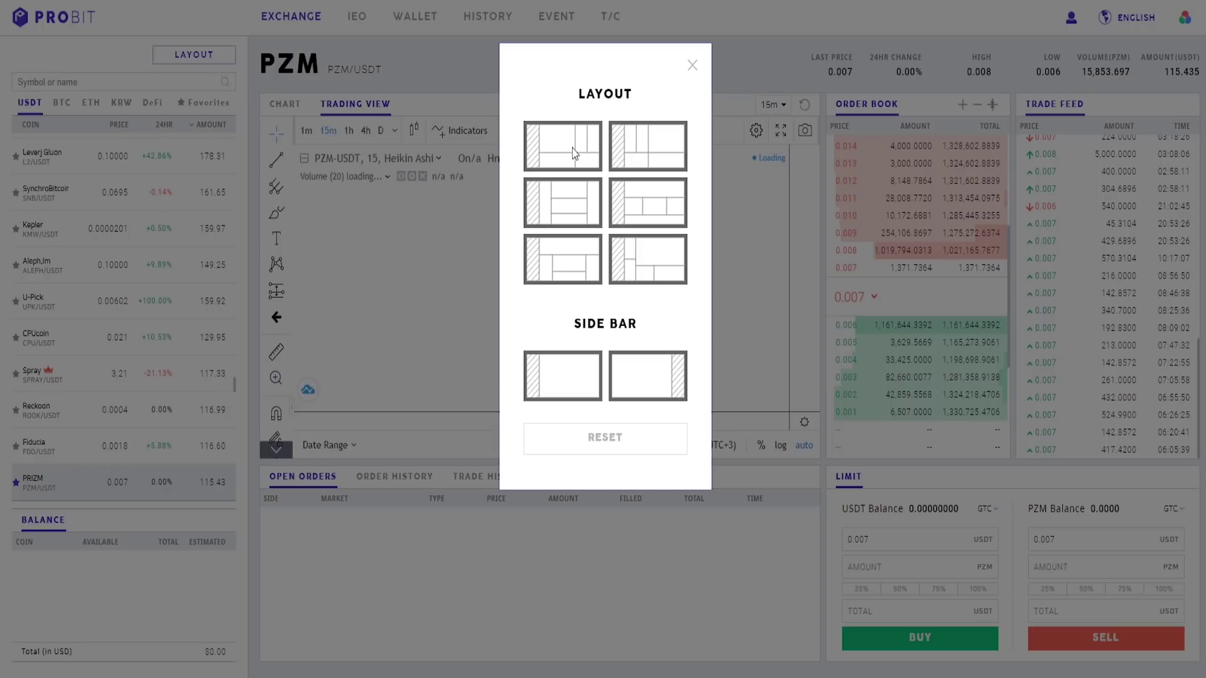
{"action": "left_click", "coordinate": [642, 154]}
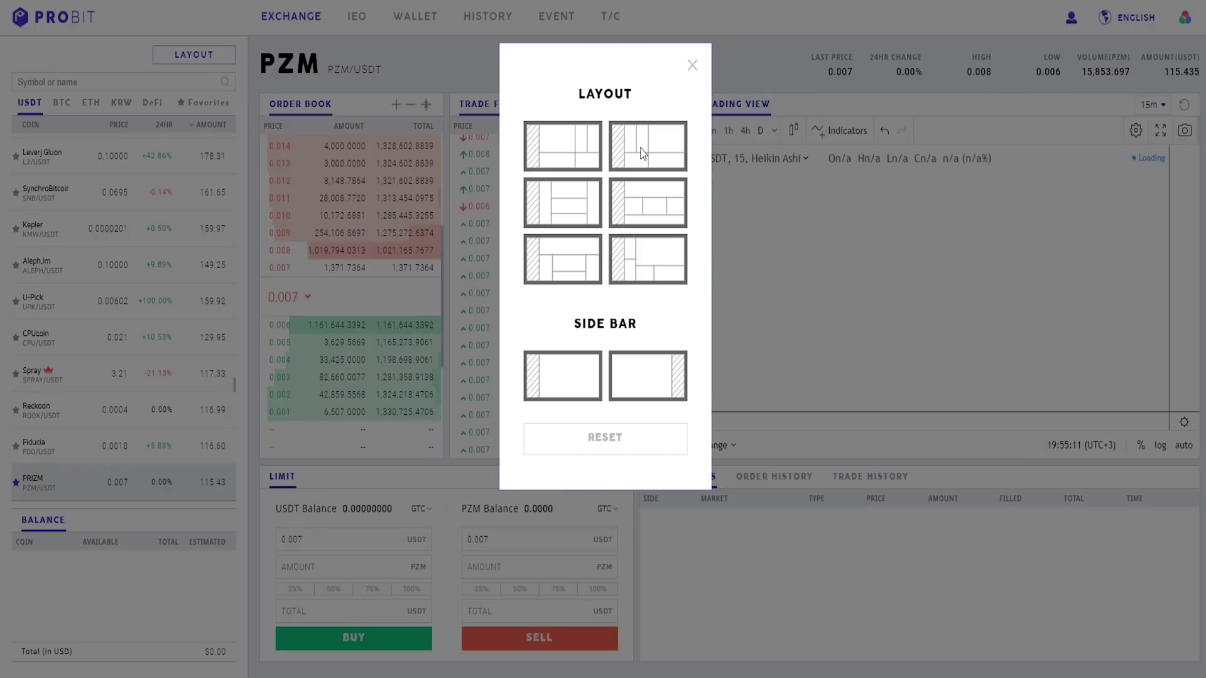
{"action": "left_click", "coordinate": [564, 210]}
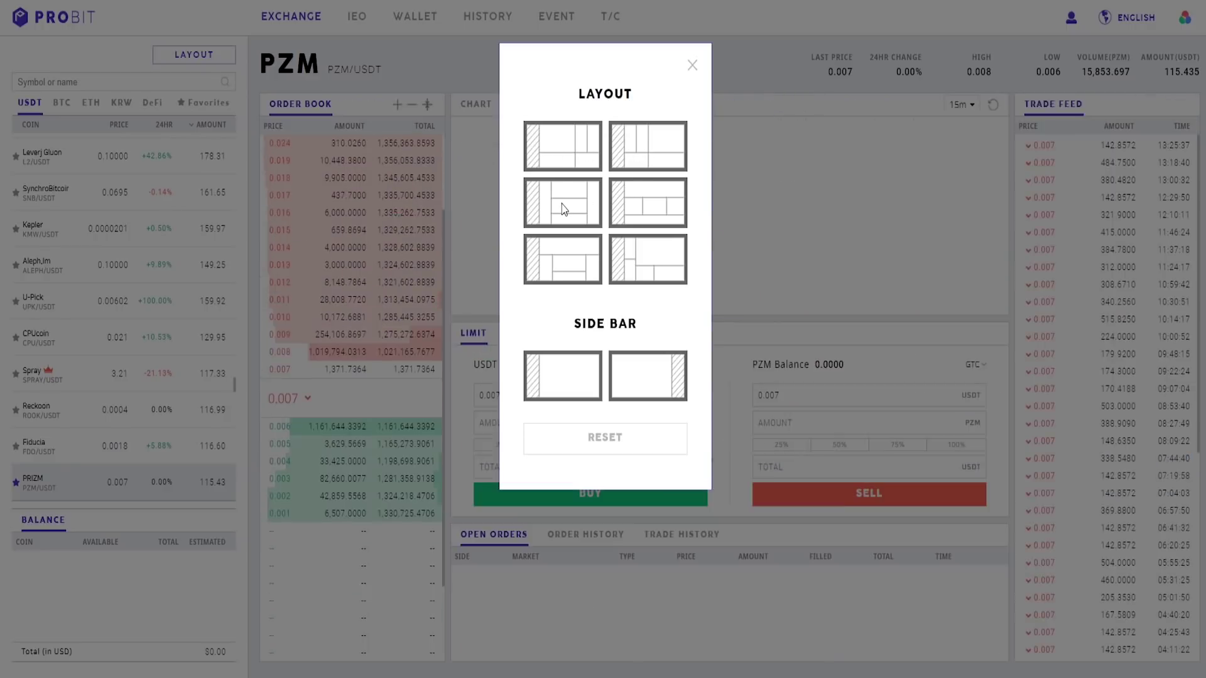
{"action": "left_click", "coordinate": [657, 207]}
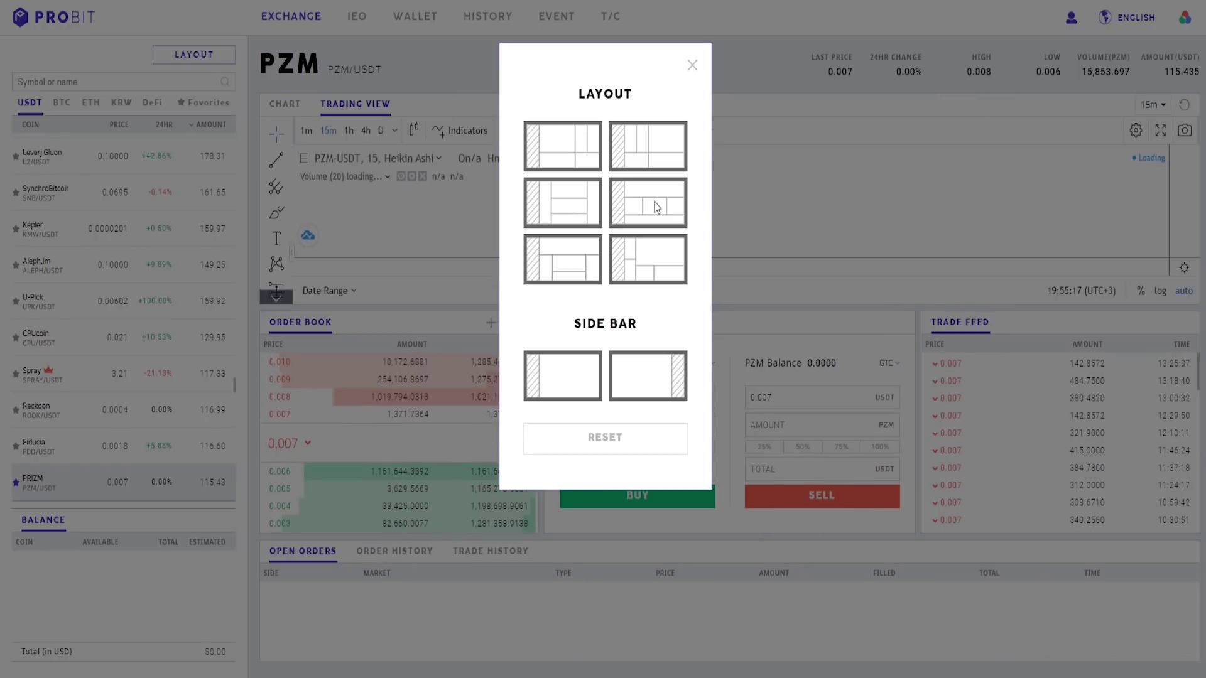
{"action": "left_click", "coordinate": [565, 259]}
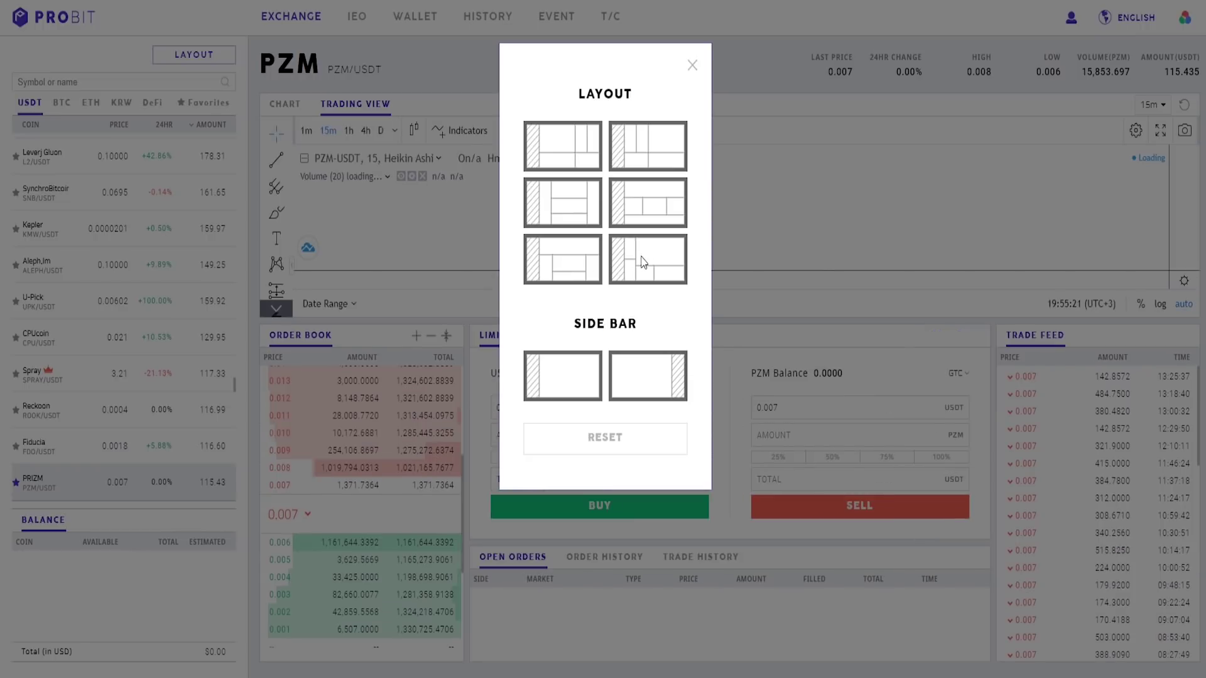
{"action": "left_click", "coordinate": [649, 262]}
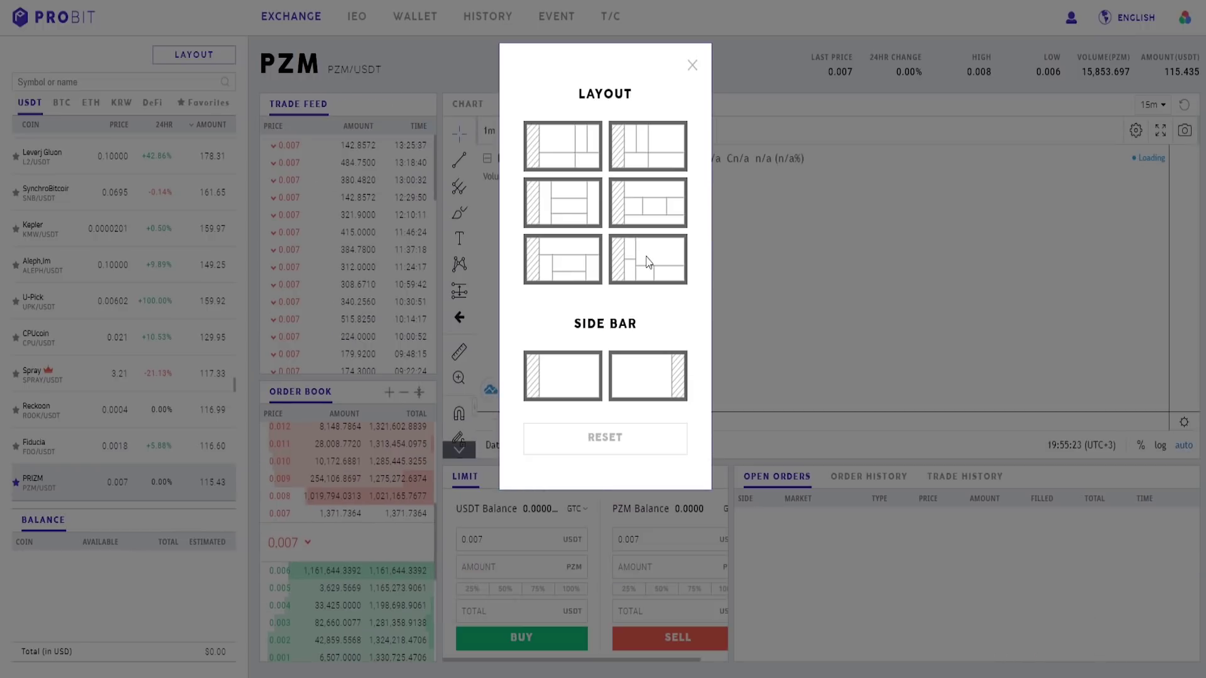
Place the side bar on the right and, after comparing layouts, apply the one with full-height order book and trade feed columns around the chart
{"action": "left_click", "coordinate": [640, 386]}
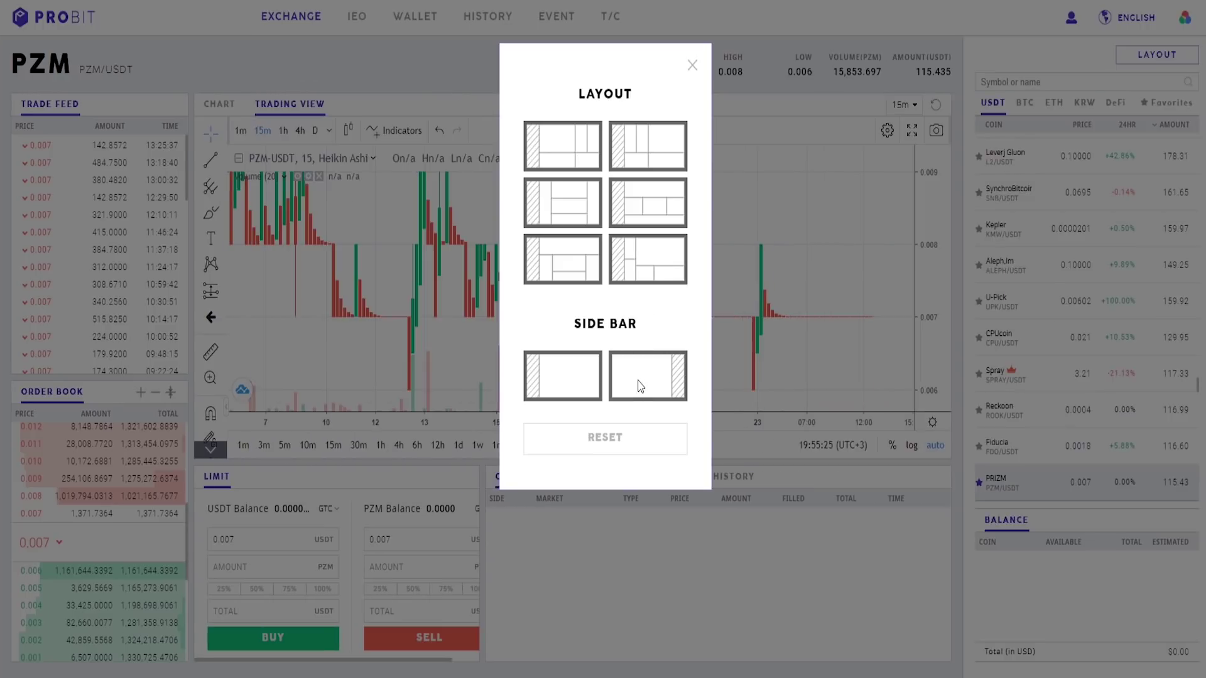
{"action": "left_click", "coordinate": [565, 155]}
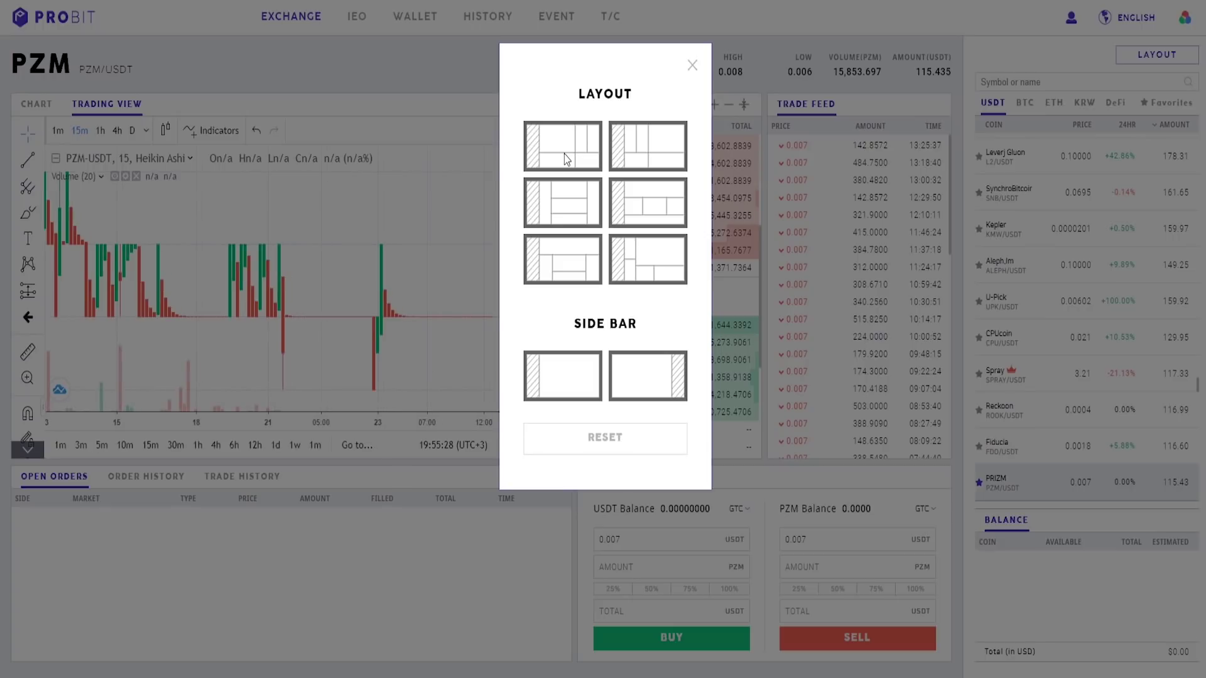
{"action": "left_click", "coordinate": [666, 146]}
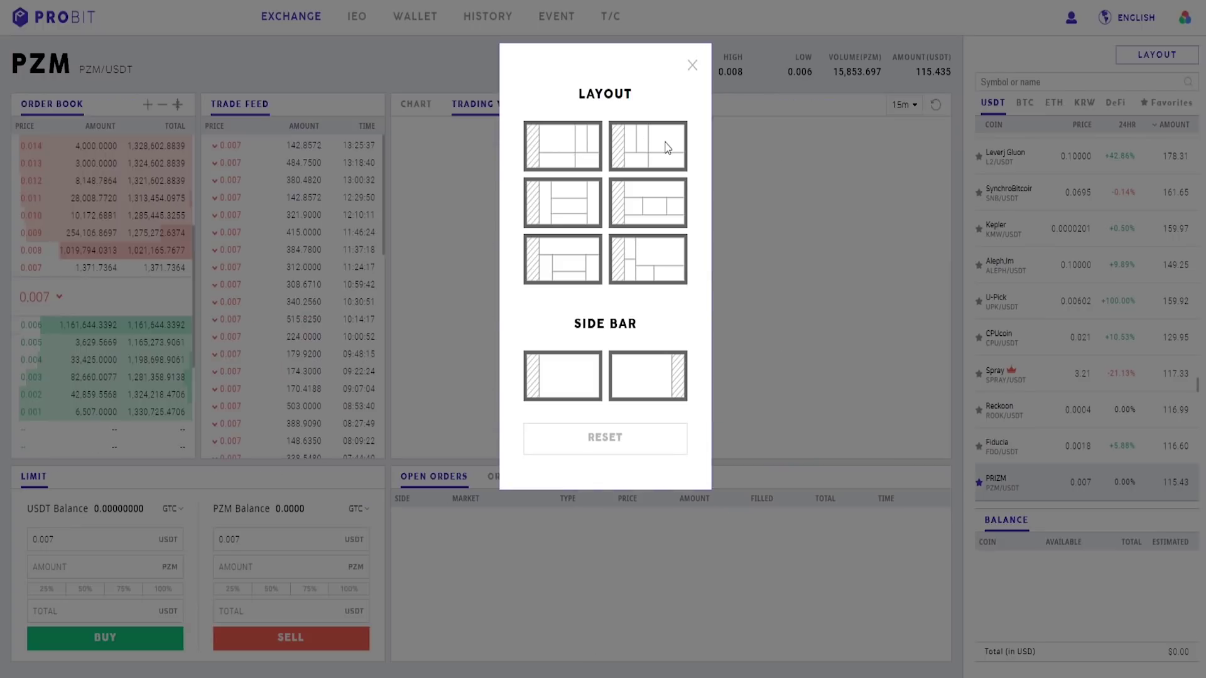
{"action": "left_click", "coordinate": [582, 204]}
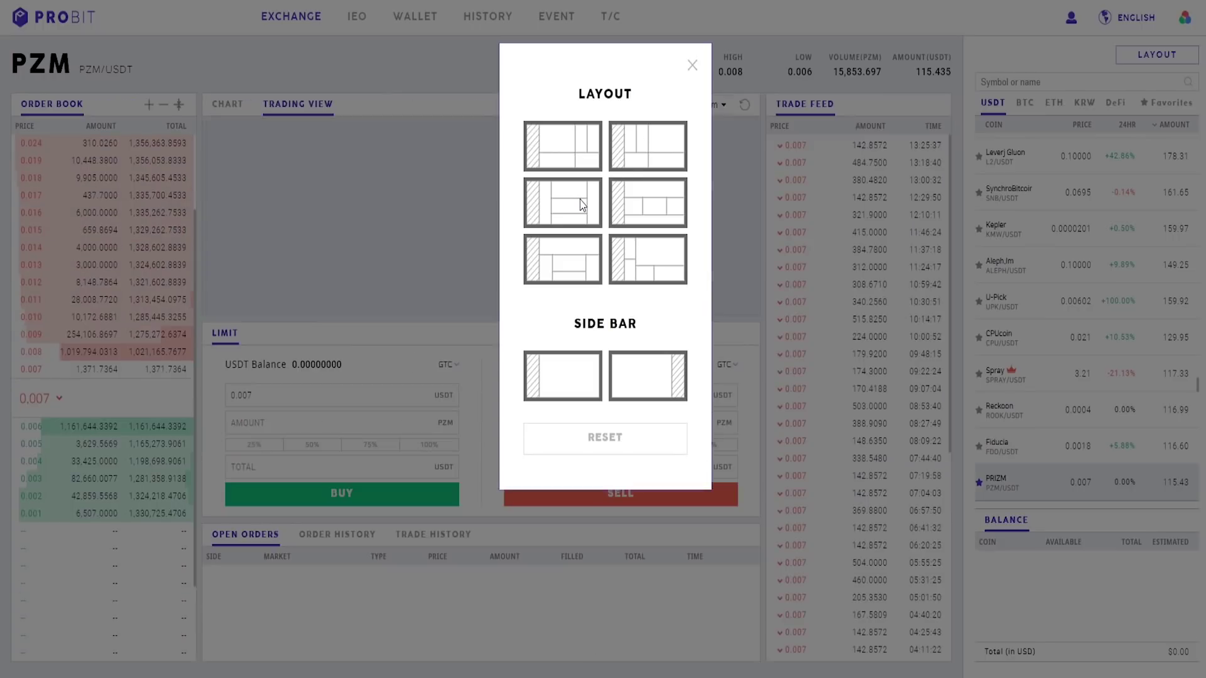
{"action": "left_click", "coordinate": [652, 209]}
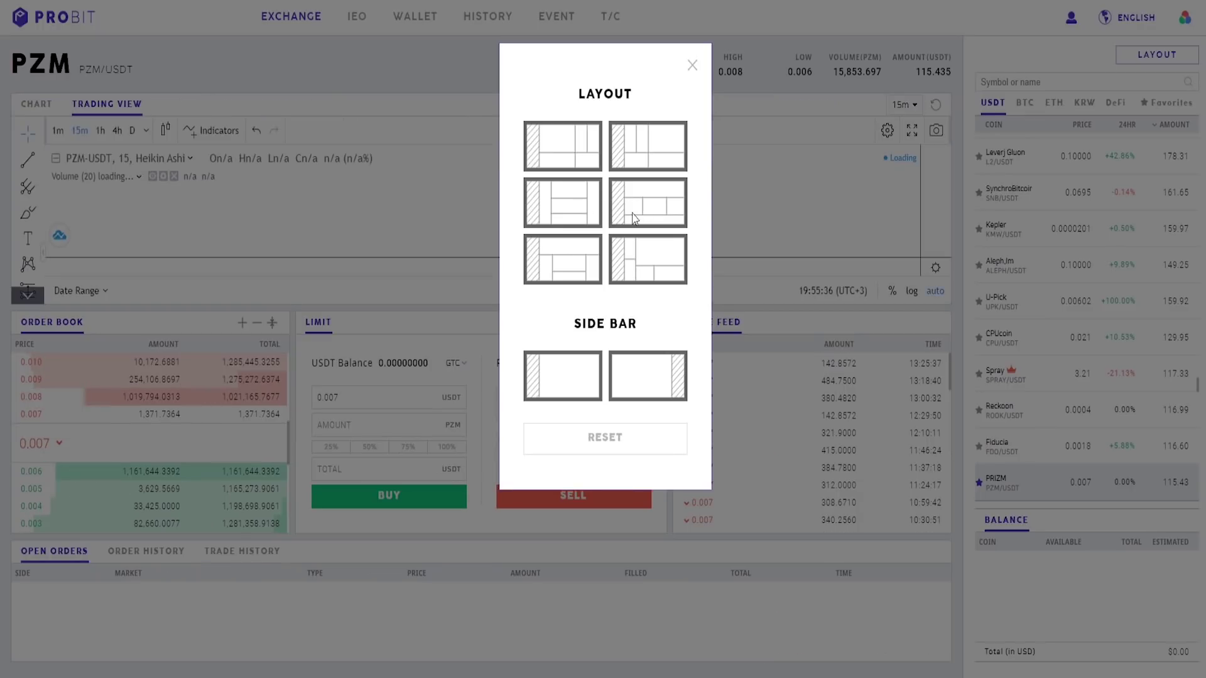
{"action": "left_click", "coordinate": [571, 265]}
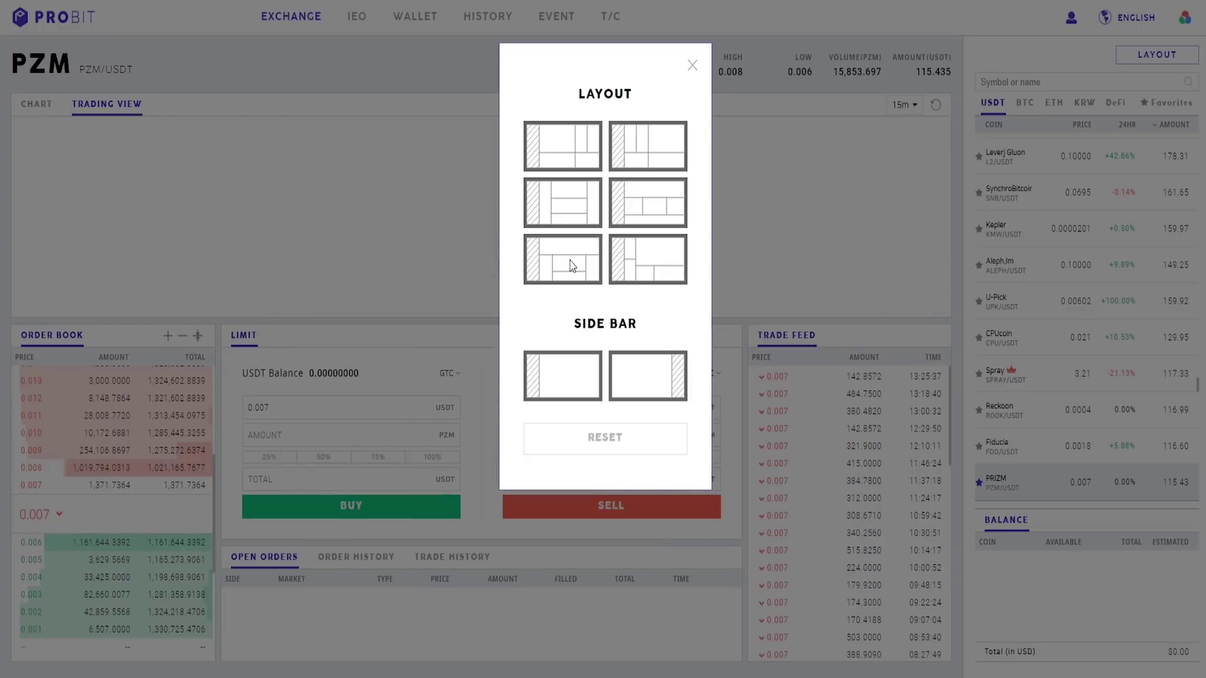
{"action": "left_click", "coordinate": [658, 269]}
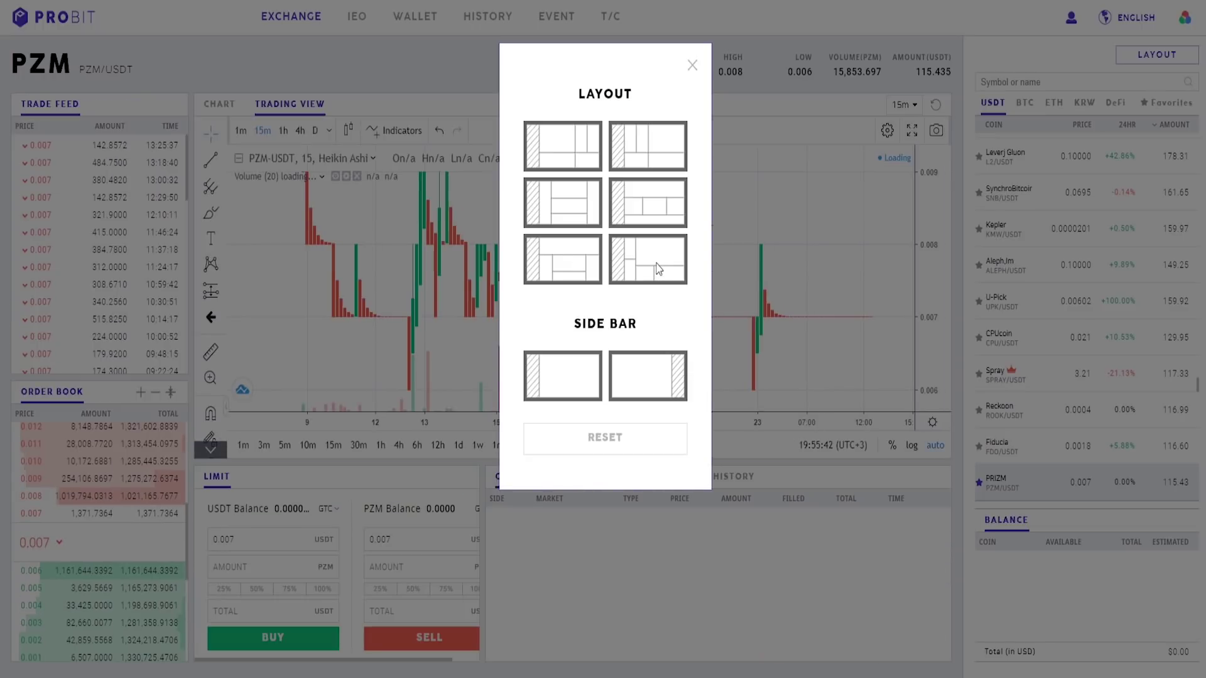
{"action": "left_click", "coordinate": [568, 207]}
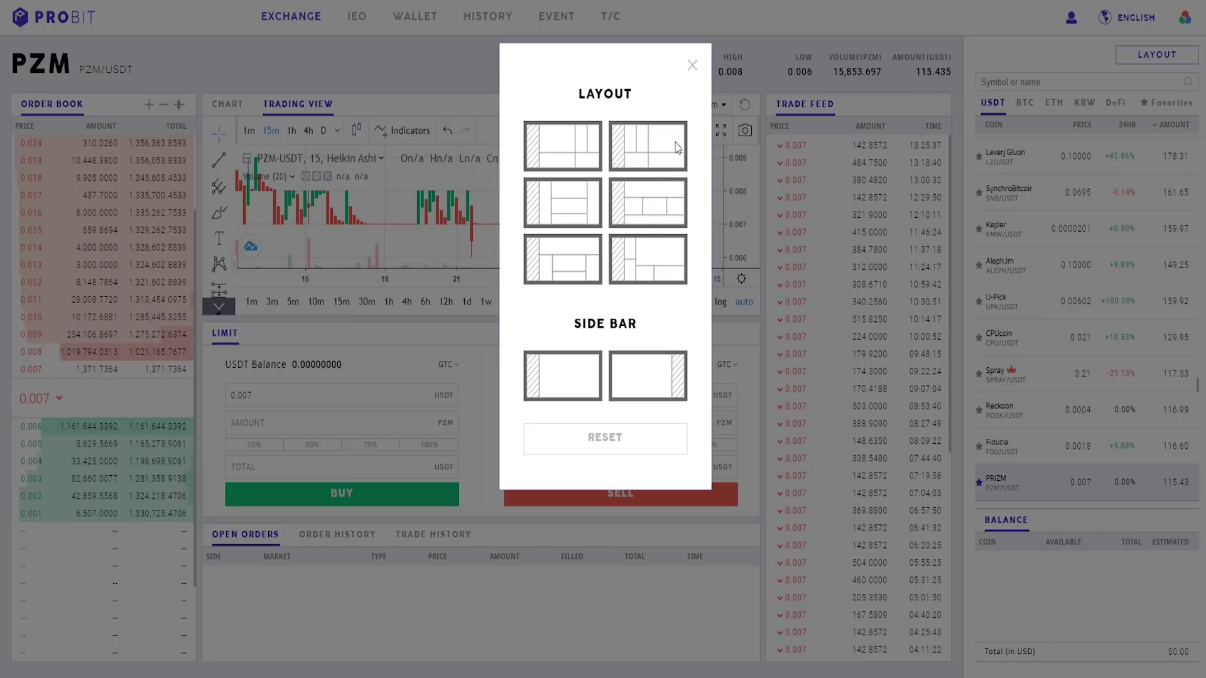
{"action": "left_click", "coordinate": [692, 68]}
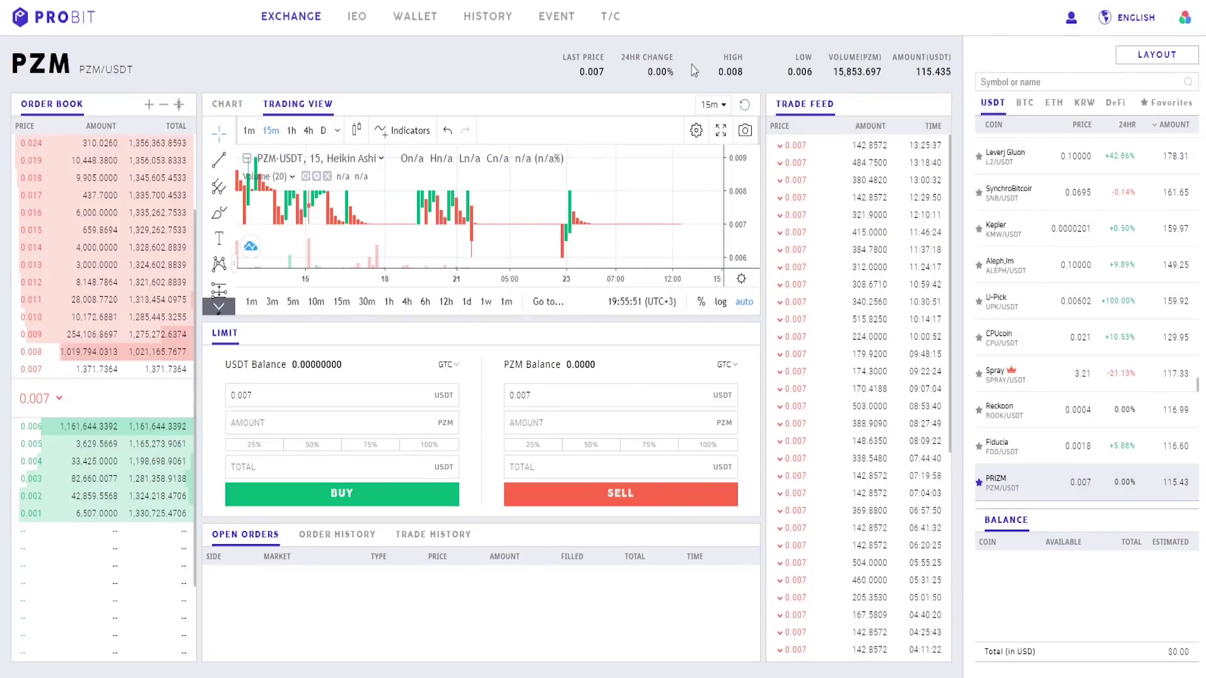
Try the red/blue ticker and navy background, and settle on a black background with green-increase, red-decrease ticker colors
{"action": "left_click", "coordinate": [1185, 21]}
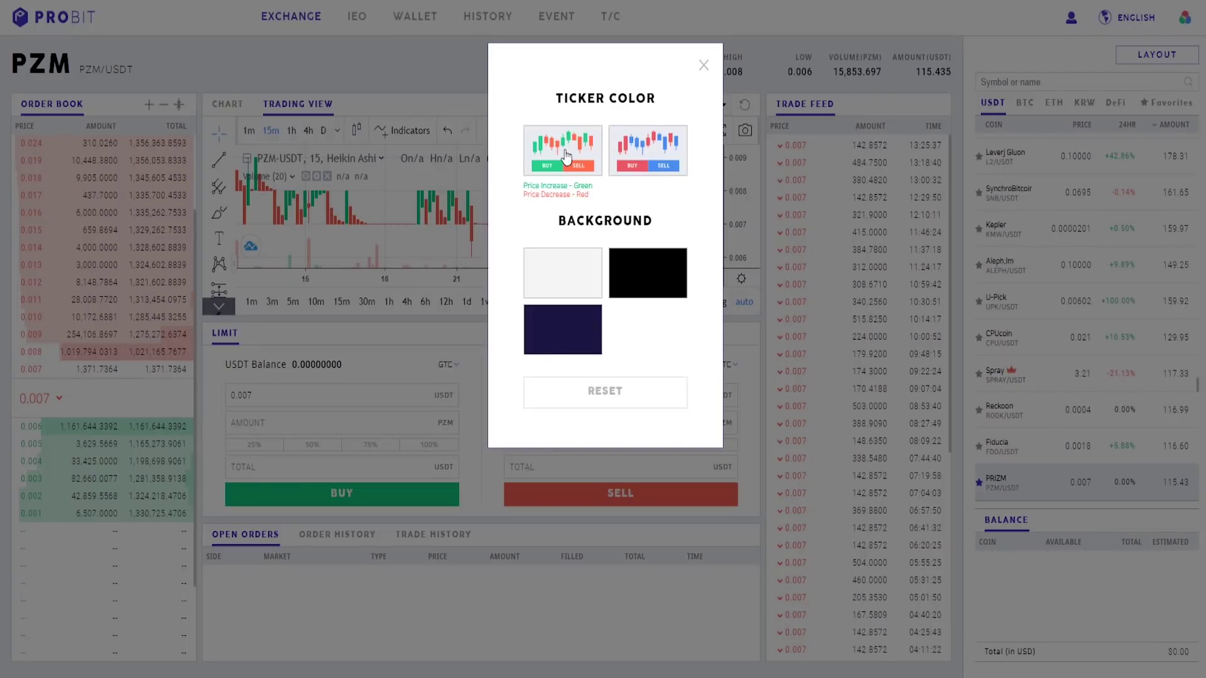
{"action": "left_click", "coordinate": [662, 157]}
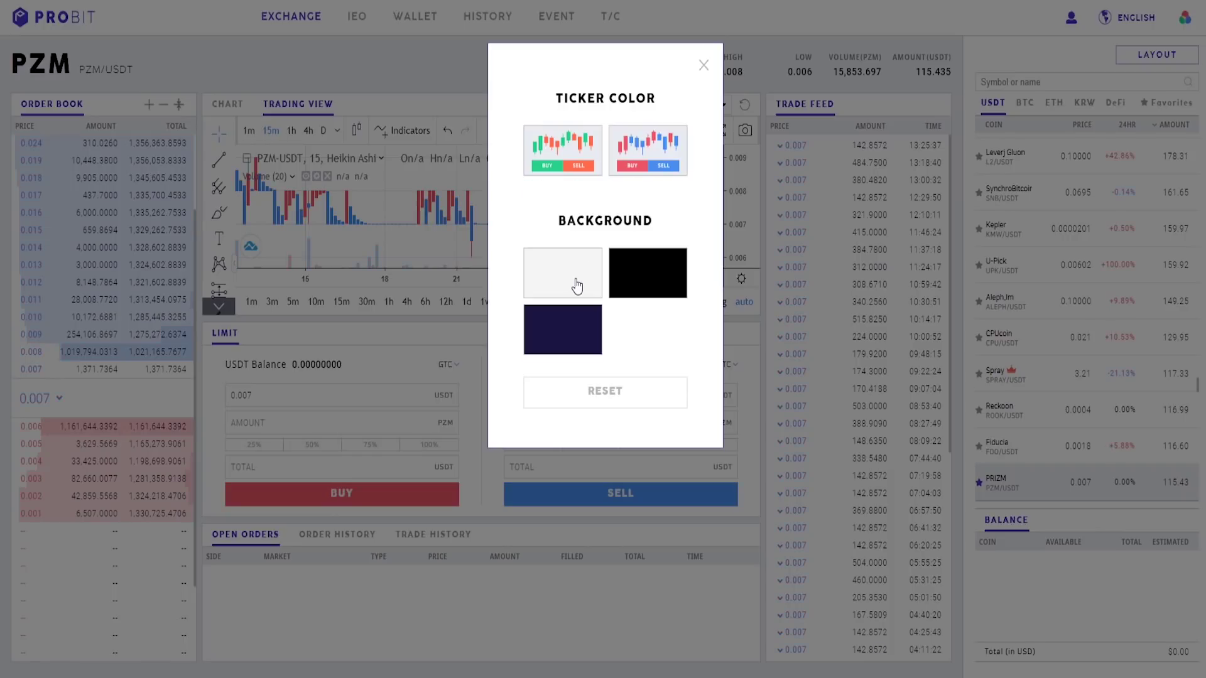
{"action": "left_click", "coordinate": [647, 276]}
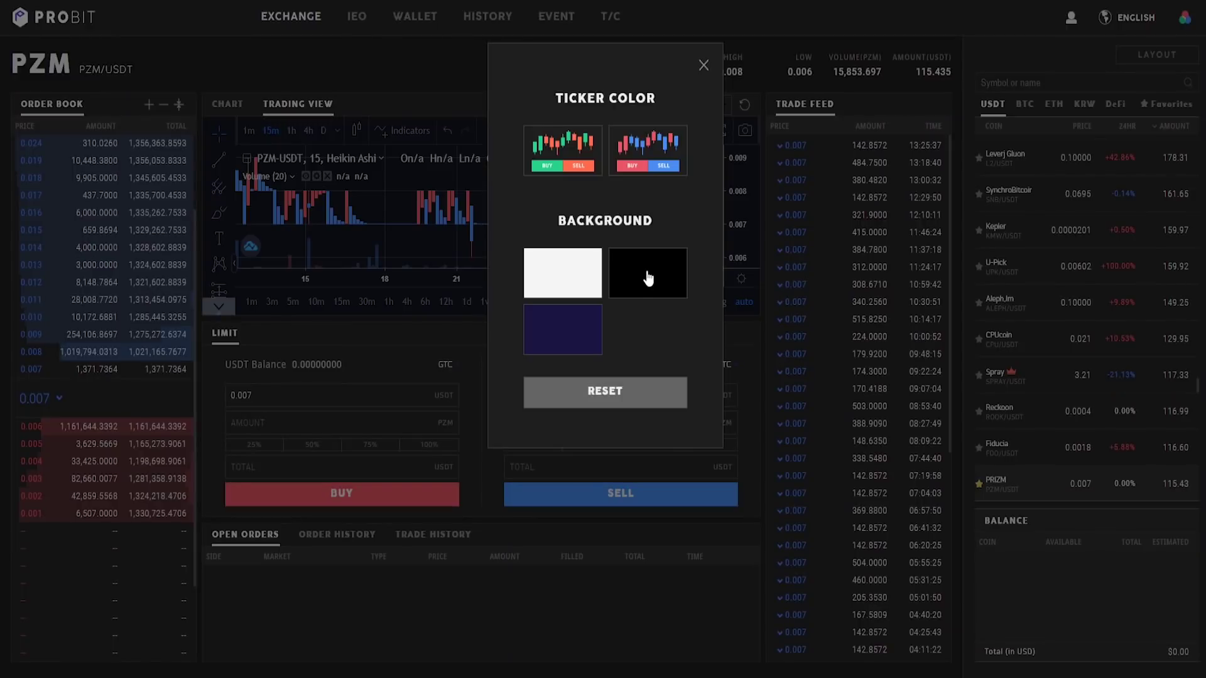
{"action": "left_click", "coordinate": [560, 338]}
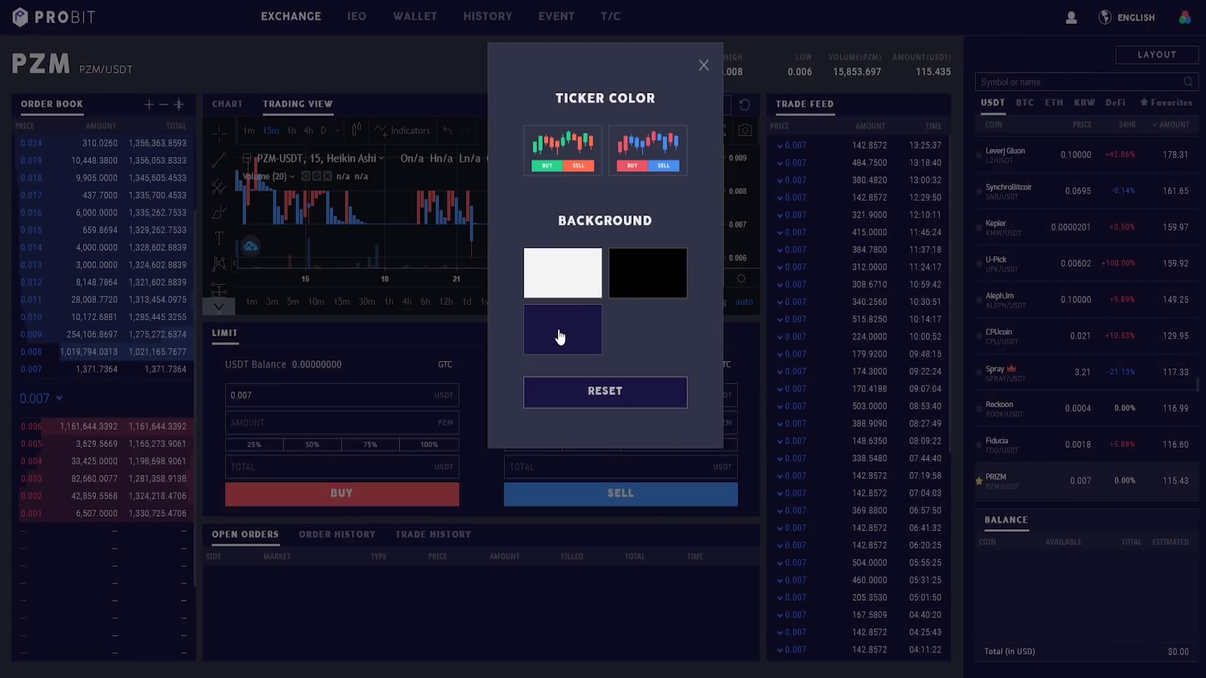
{"action": "left_click", "coordinate": [645, 282]}
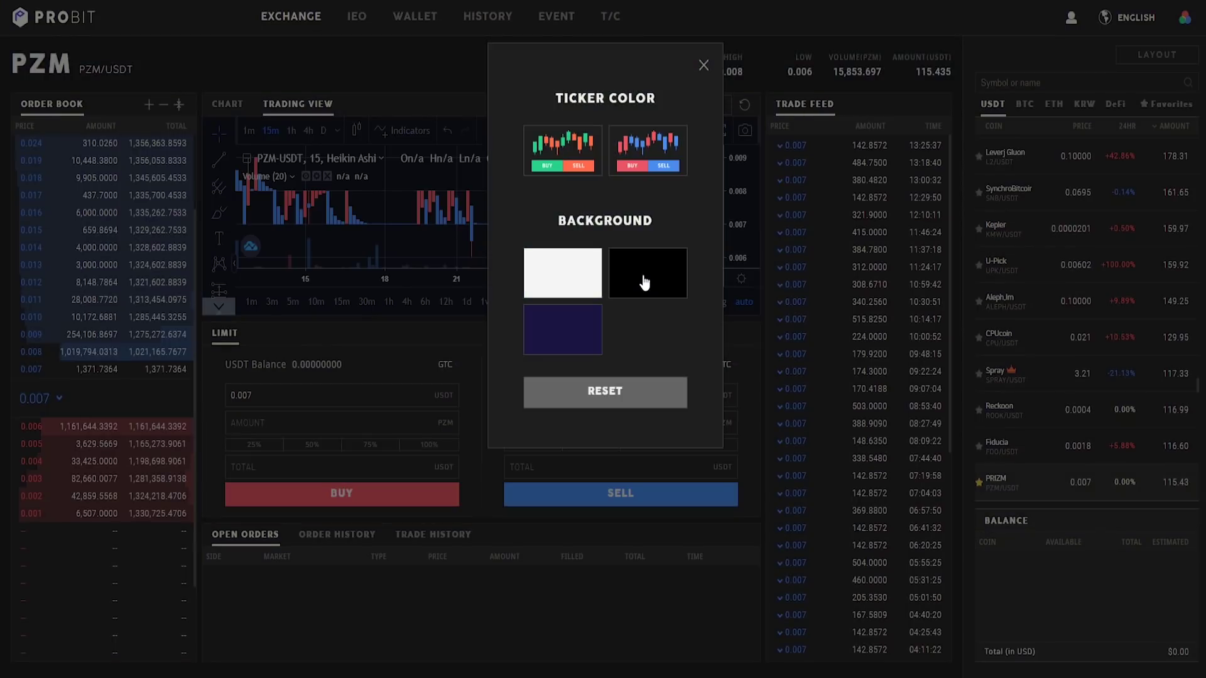
{"action": "left_click", "coordinate": [564, 155]}
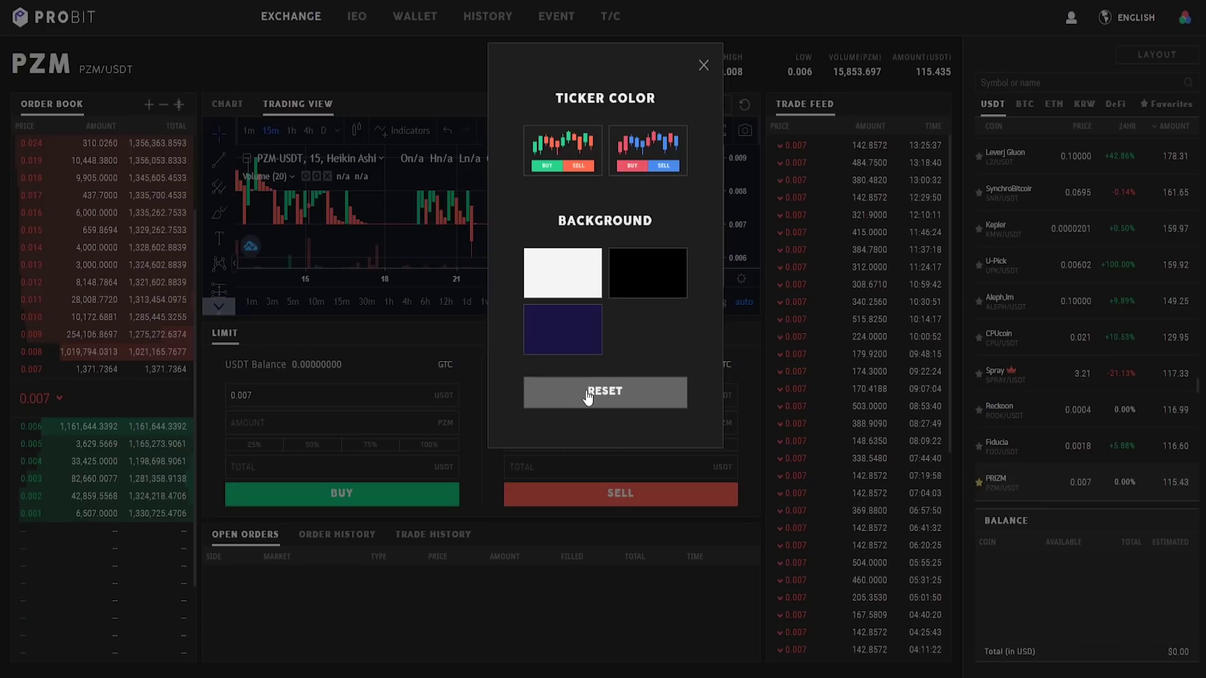
{"action": "left_click", "coordinate": [704, 65]}
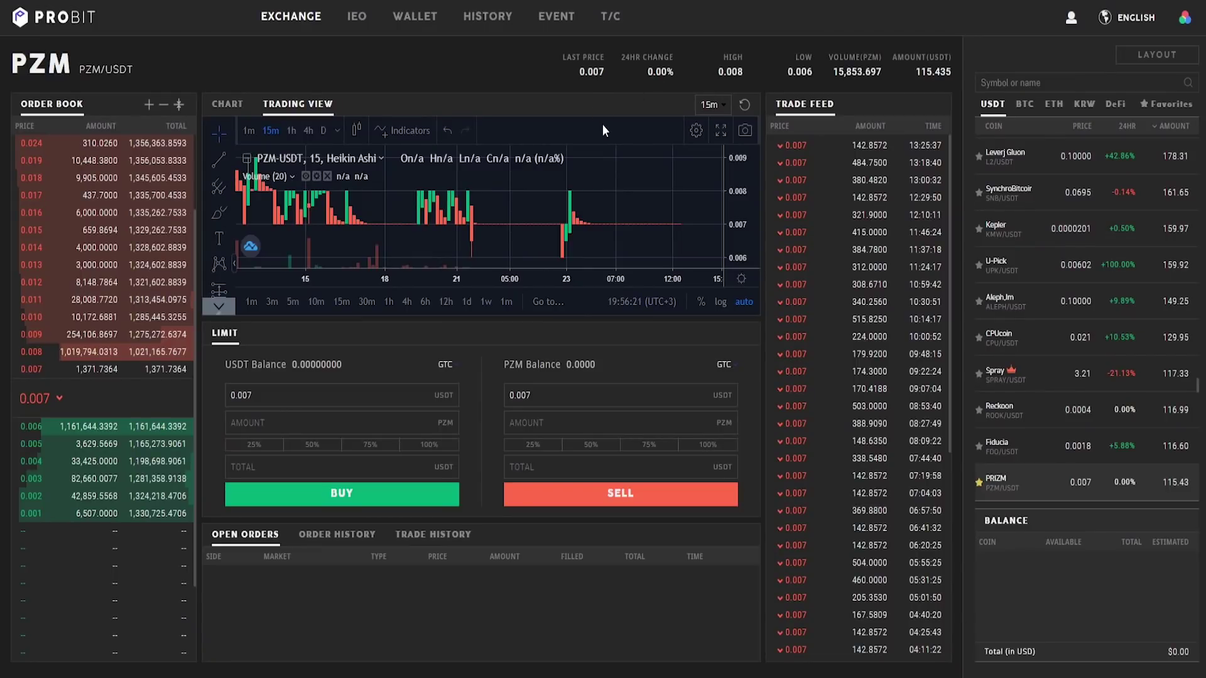
View the order book at two coarser price groupings, return to the finest grouping, and recenter it on the current price
{"action": "left_click", "coordinate": [148, 105]}
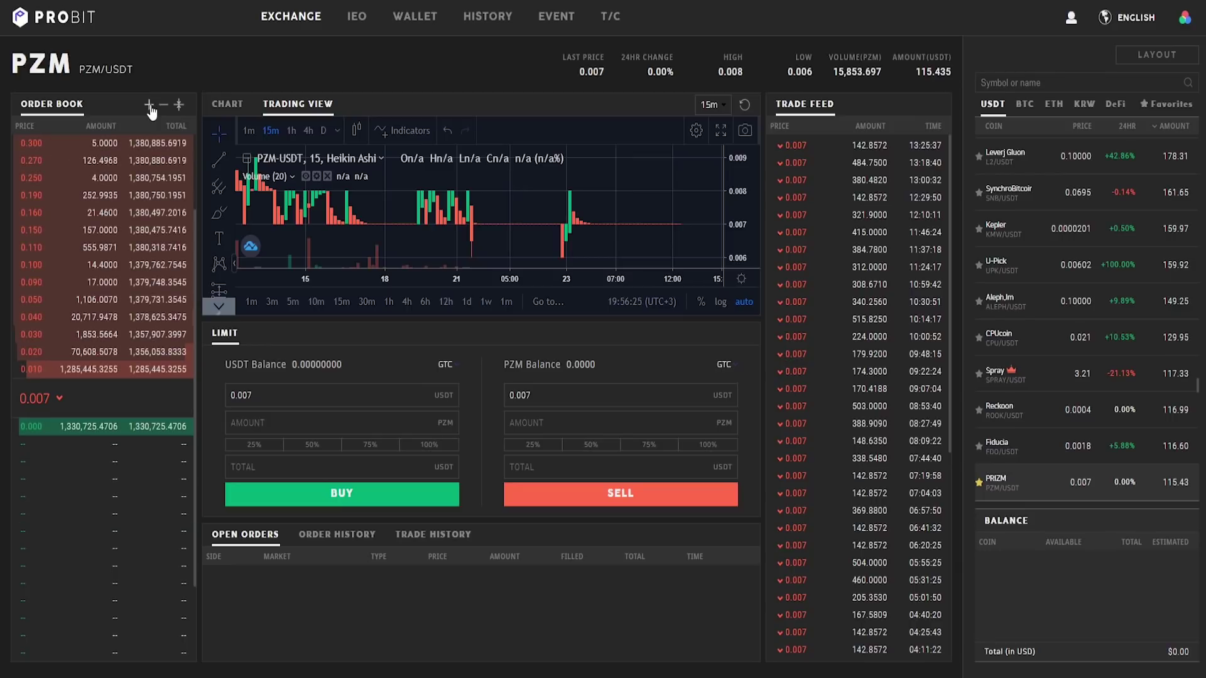
{"action": "left_click", "coordinate": [149, 106]}
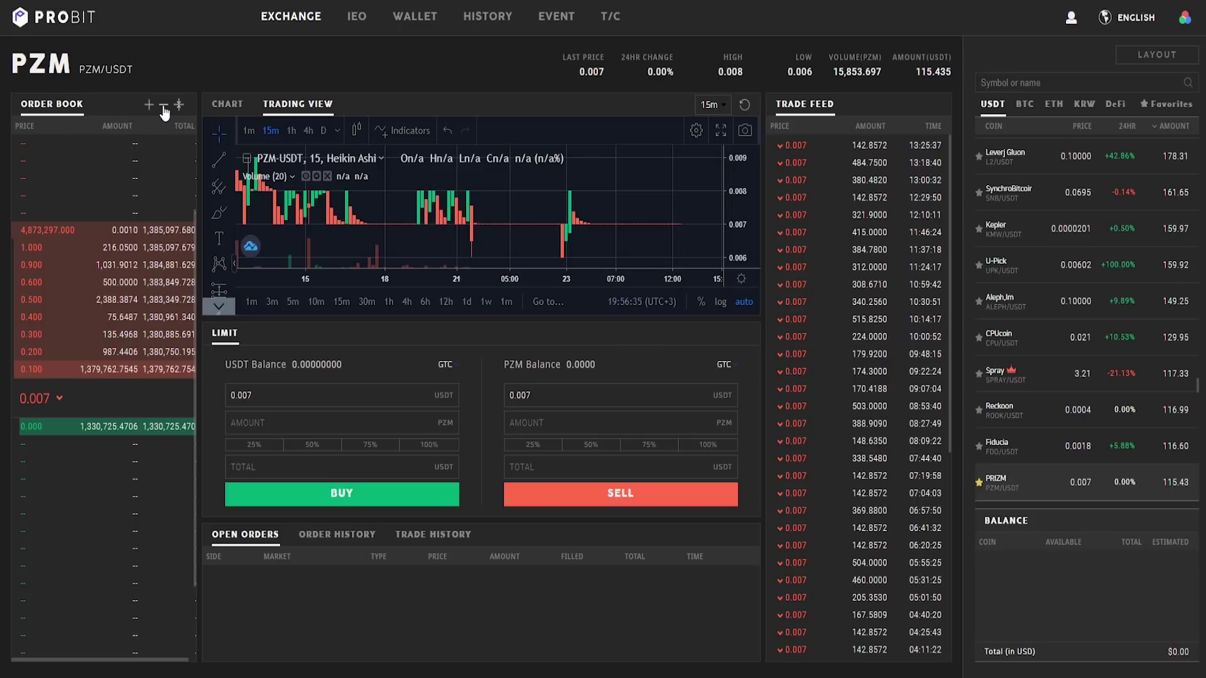
{"action": "left_click", "coordinate": [164, 106]}
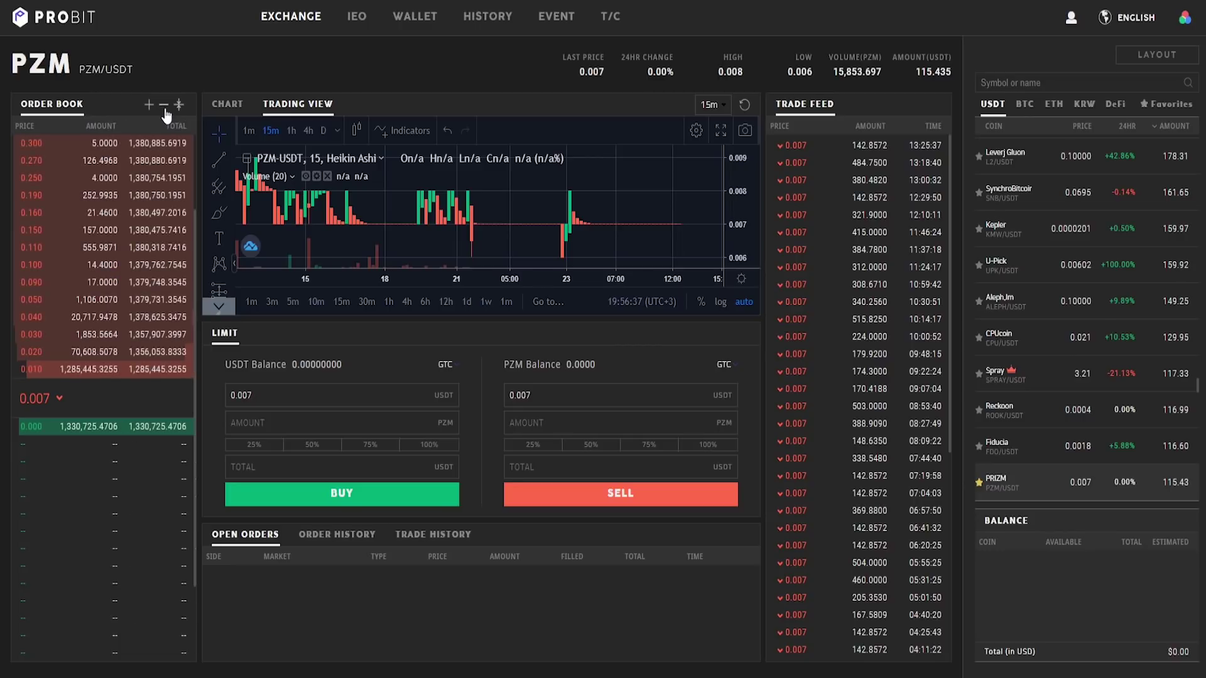
{"action": "left_click", "coordinate": [164, 106]}
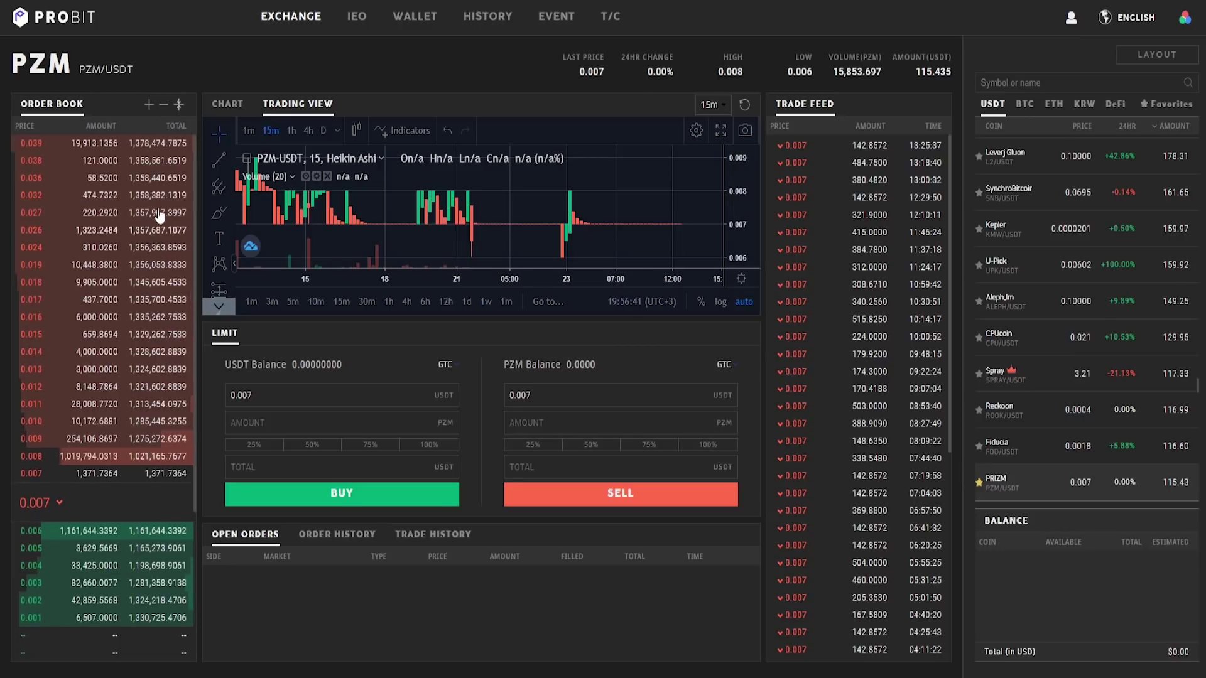
{"action": "left_click", "coordinate": [180, 106]}
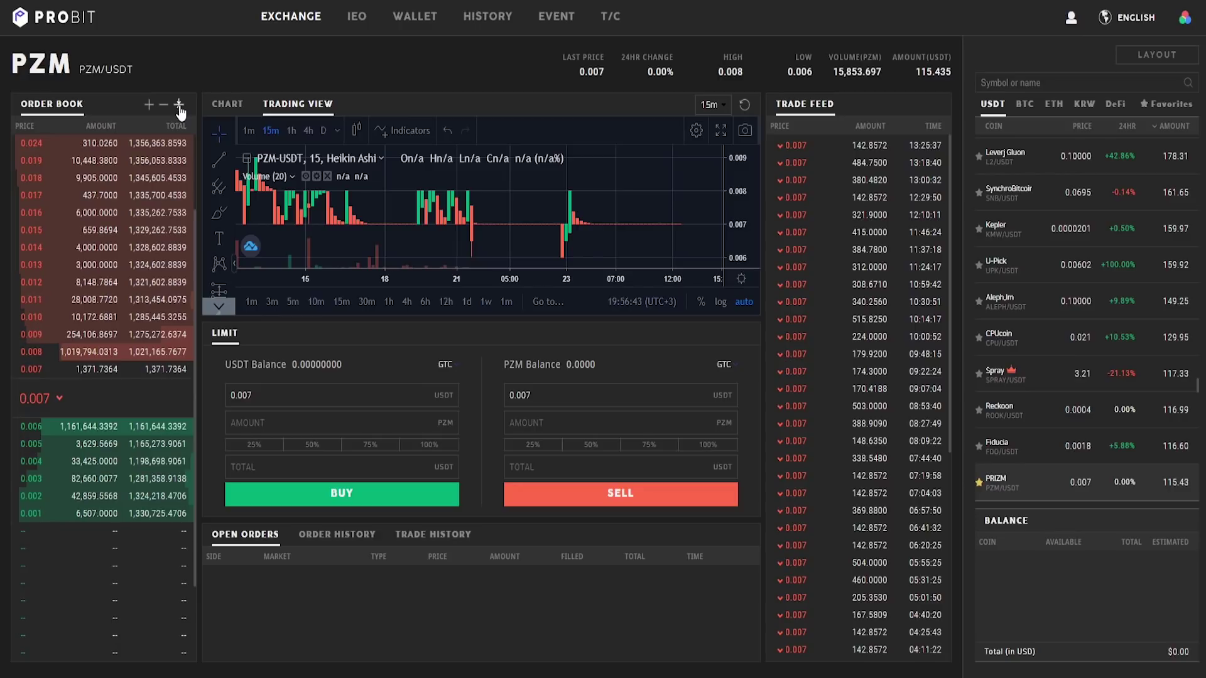